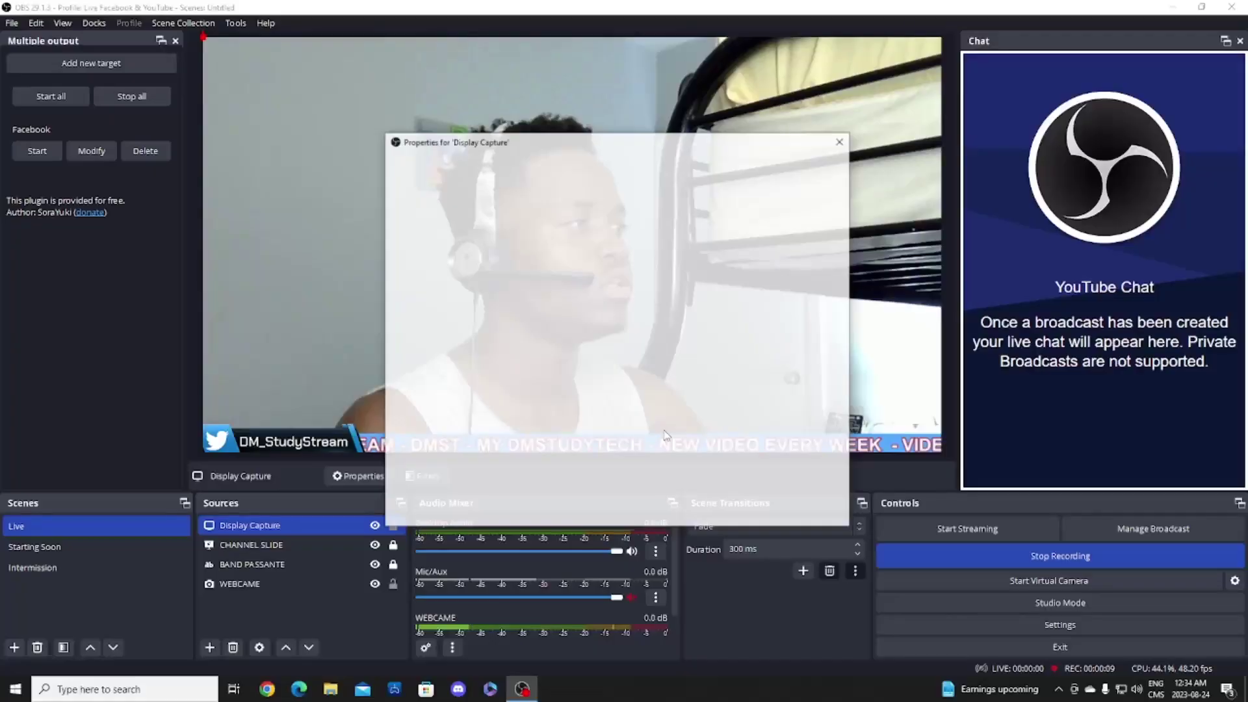
Accept the Display Capture source's properties to add the primary monitor to the Live scene
{"action": "key", "text": "Return"}
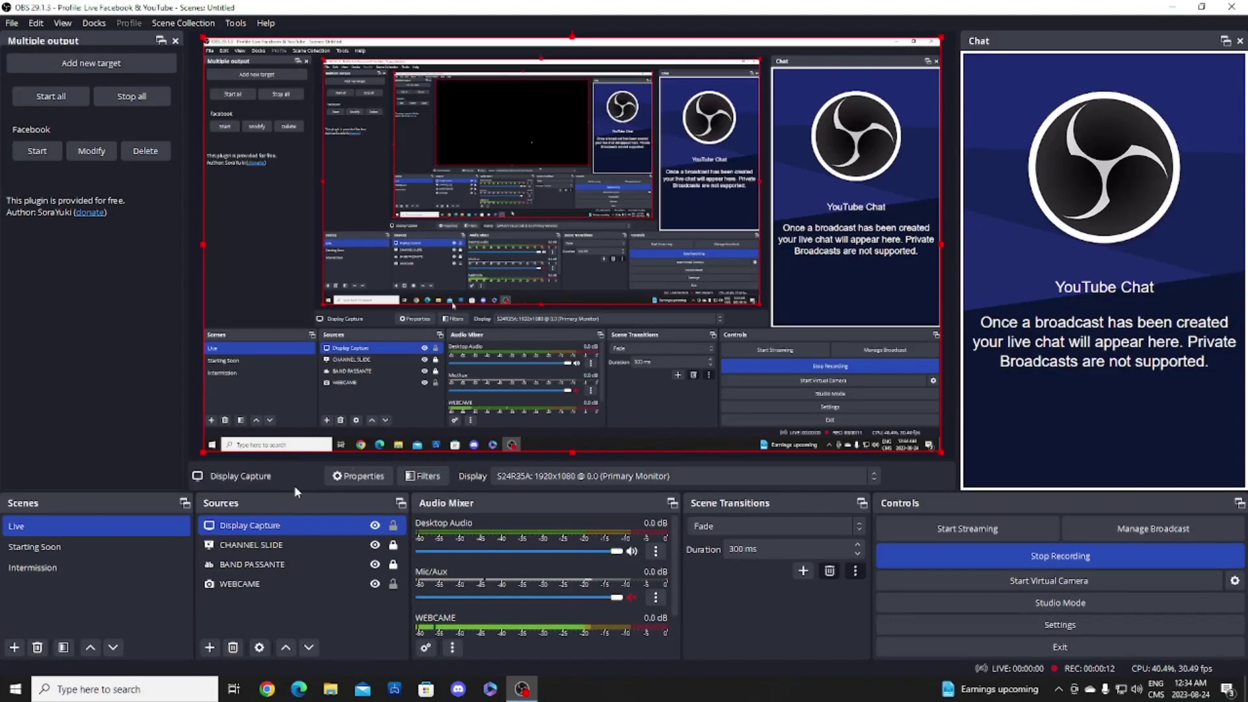
Try Studio Mode by hiding and showing the Display Capture source in the preview, and leave Studio Mode
{"action": "left_click", "coordinate": [1076, 606]}
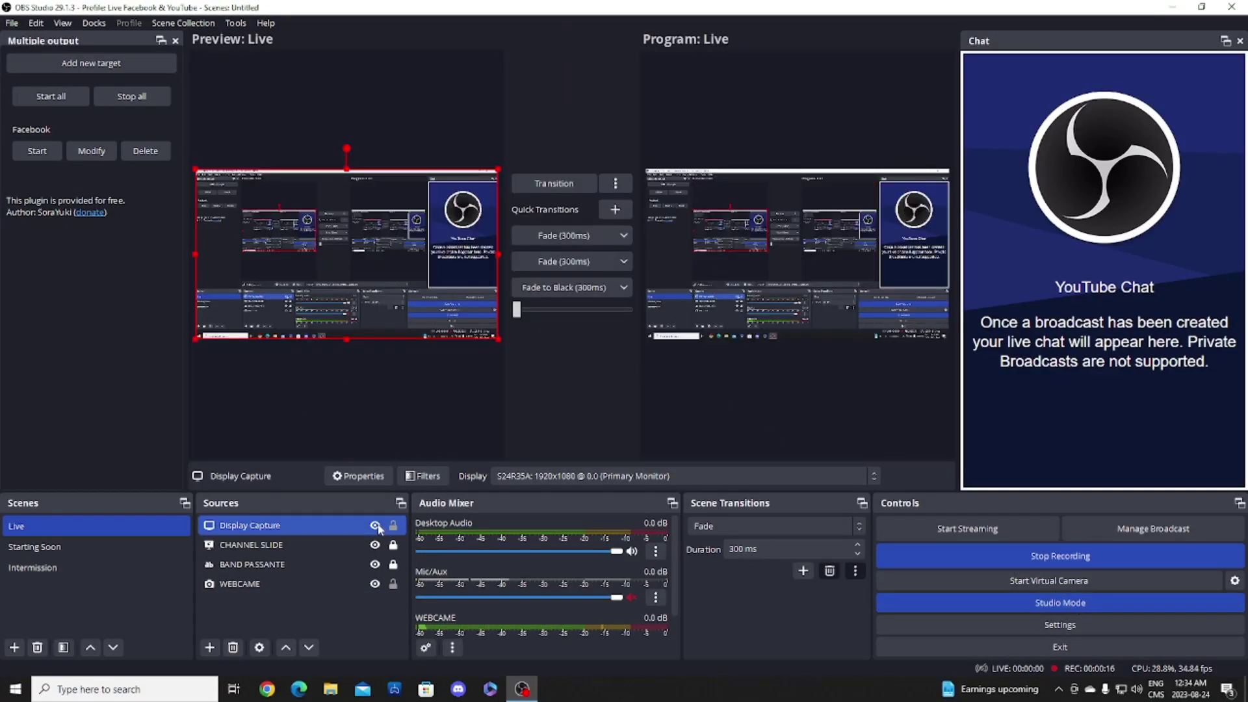
{"action": "left_click", "coordinate": [375, 525]}
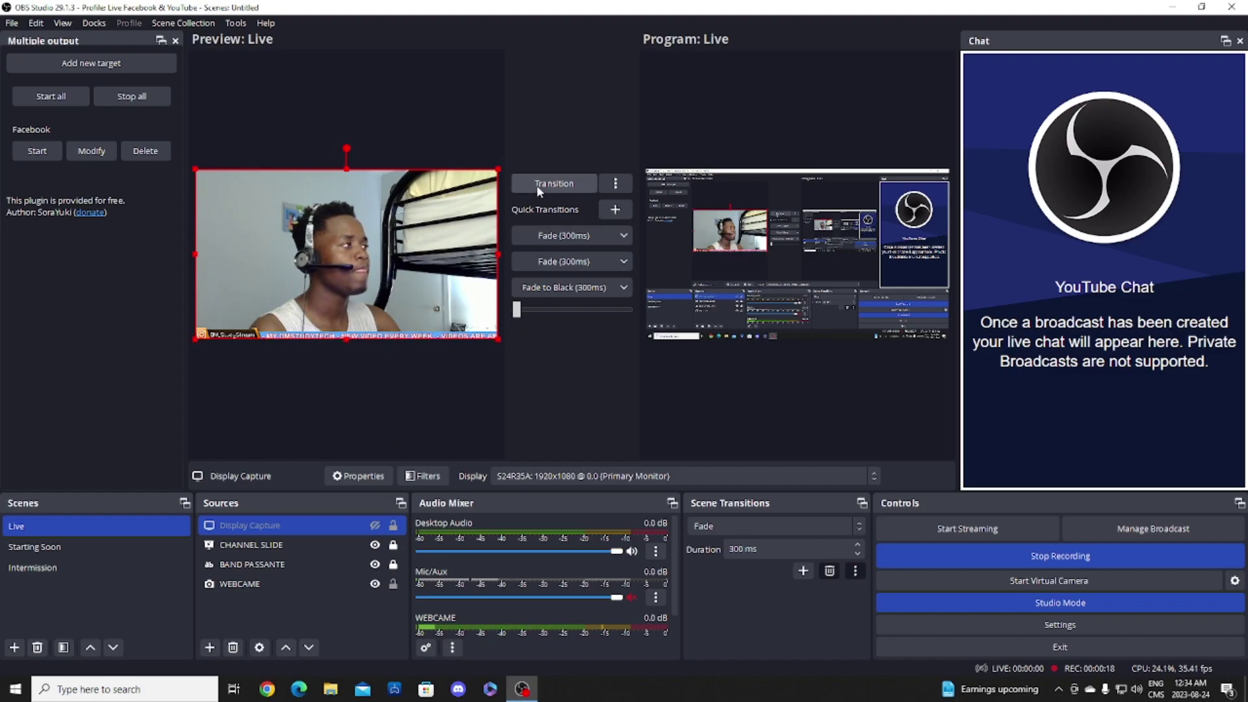
{"action": "left_click", "coordinate": [351, 583]}
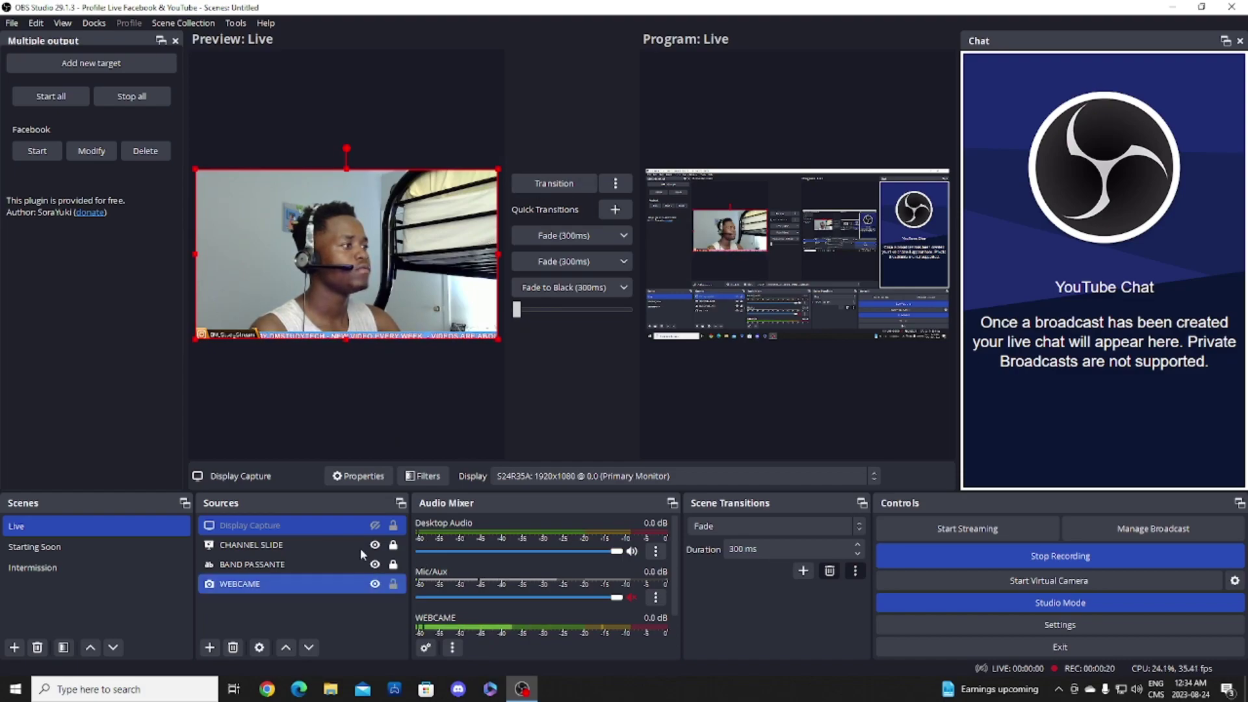
{"action": "left_click", "coordinate": [361, 525]}
{"action": "left_click", "coordinate": [376, 525]}
{"action": "left_click", "coordinate": [376, 525]}
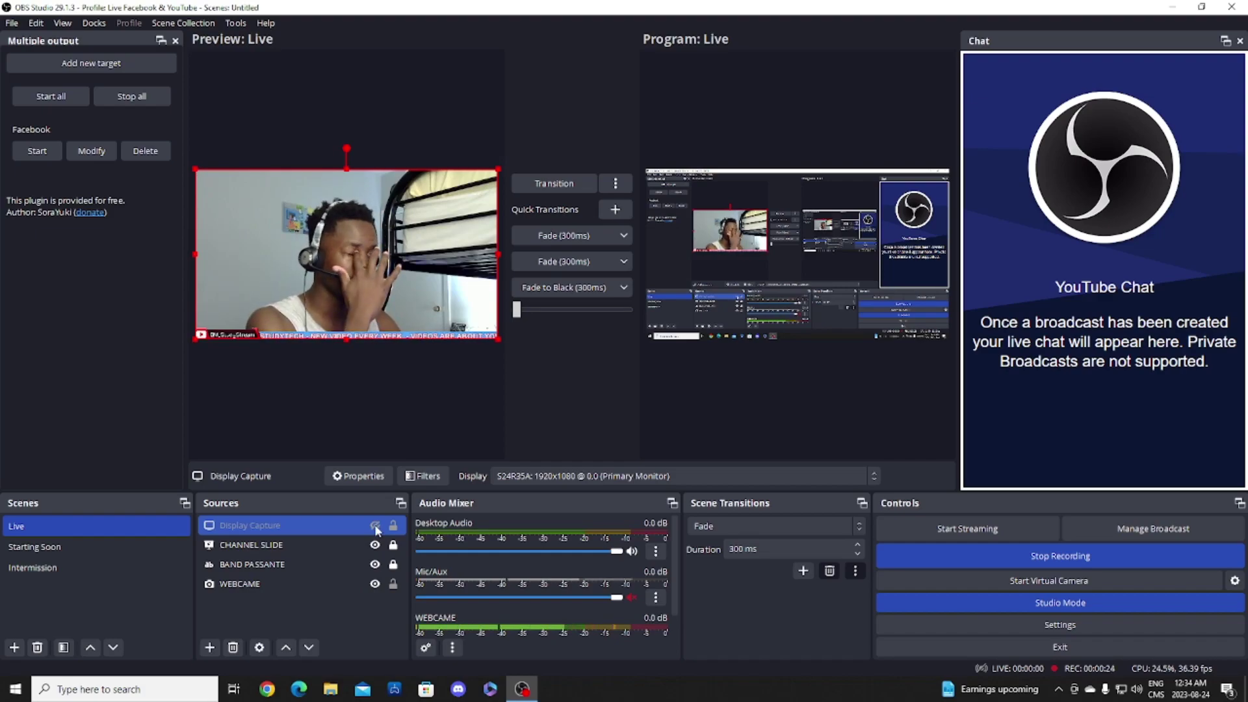
{"action": "left_click", "coordinate": [375, 526]}
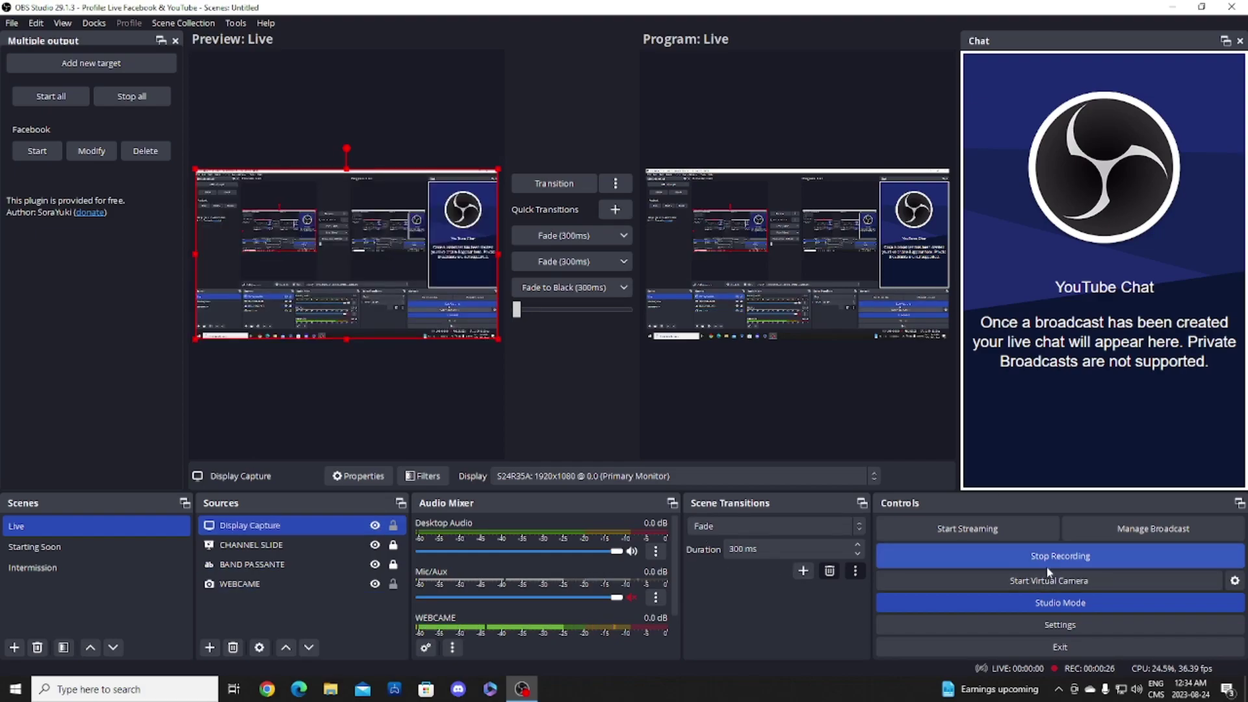
{"action": "left_click", "coordinate": [1049, 602]}
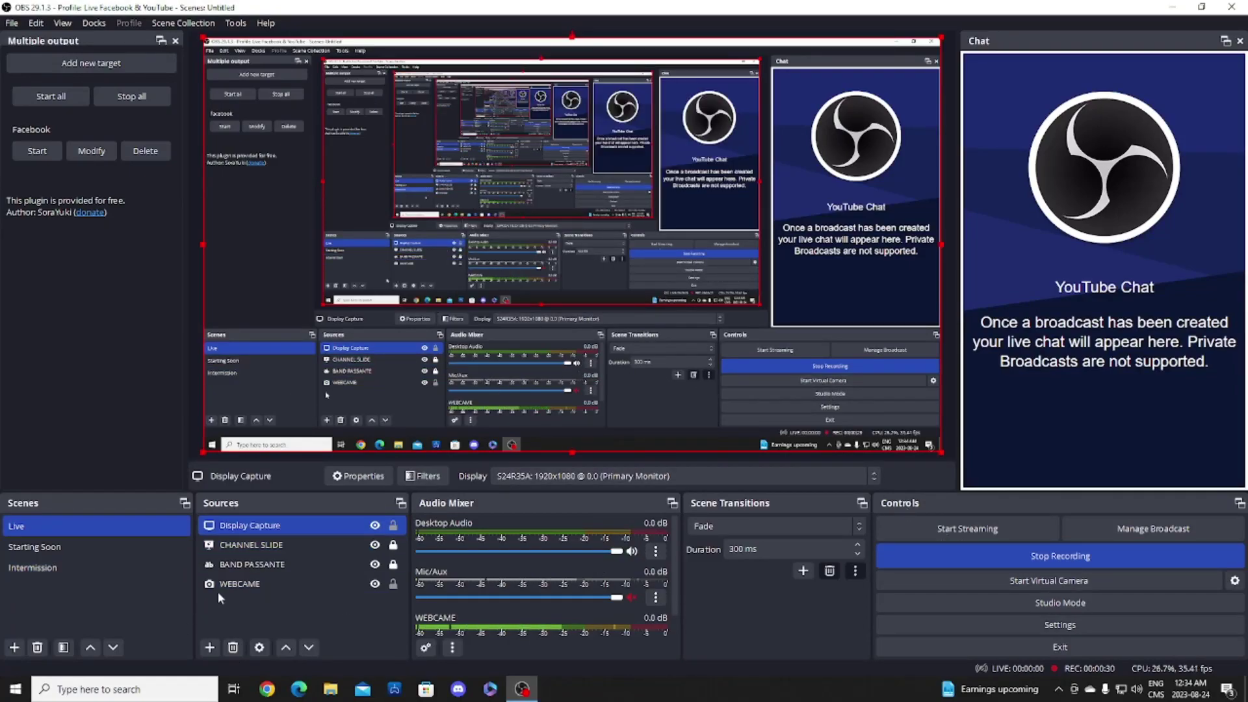
Review the scrolling message and text settings in the BAND PASSANTE source's properties
{"action": "left_click", "coordinate": [246, 566]}
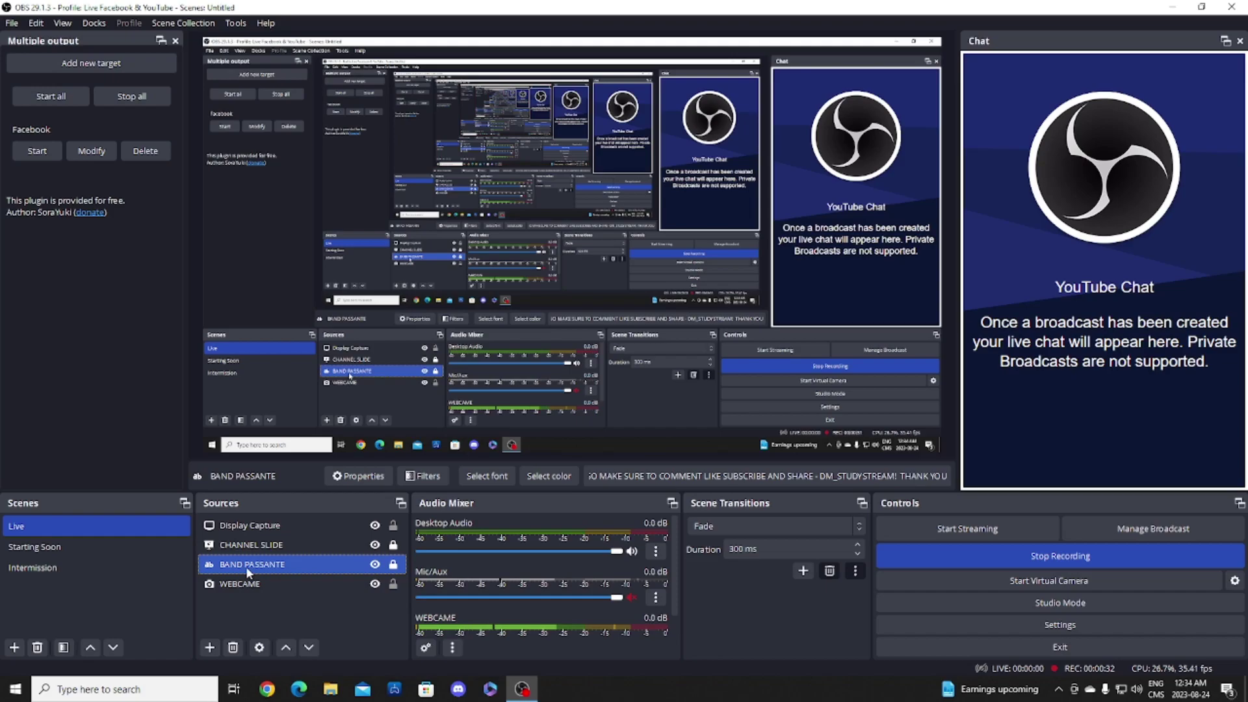
{"action": "double_click", "coordinate": [246, 565]}
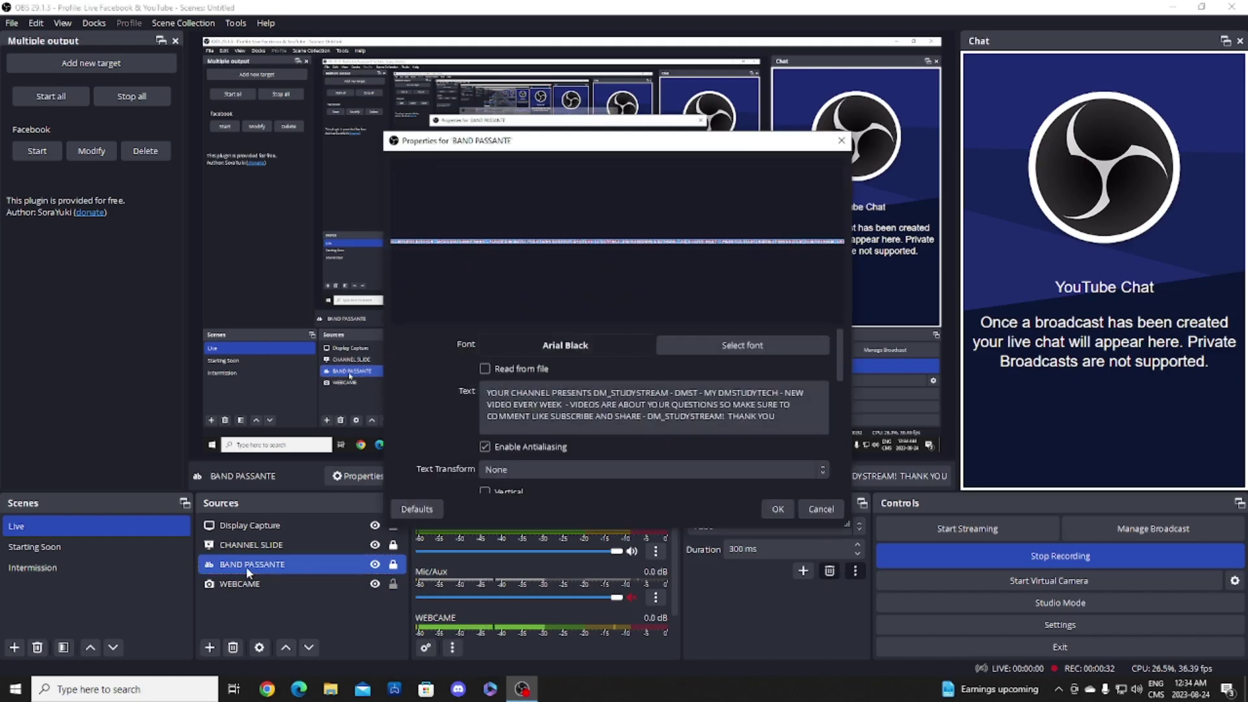
{"action": "triple_click", "coordinate": [505, 395]}
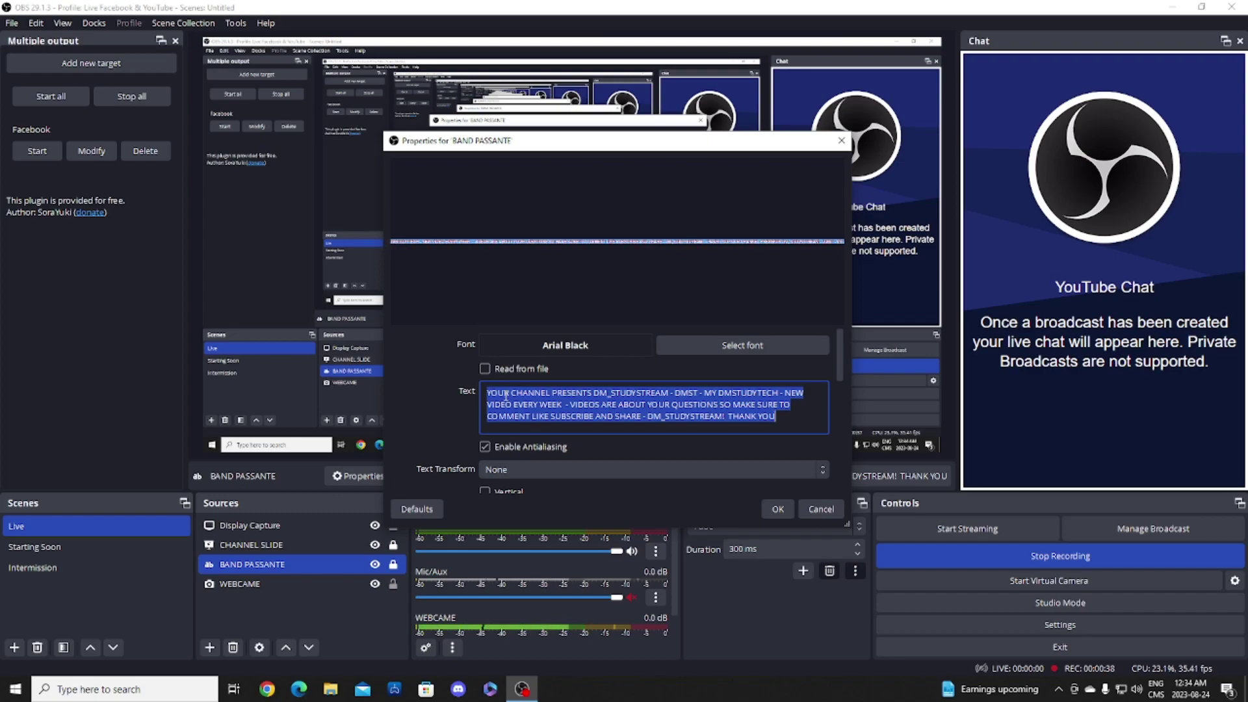
{"action": "left_click", "coordinate": [794, 410]}
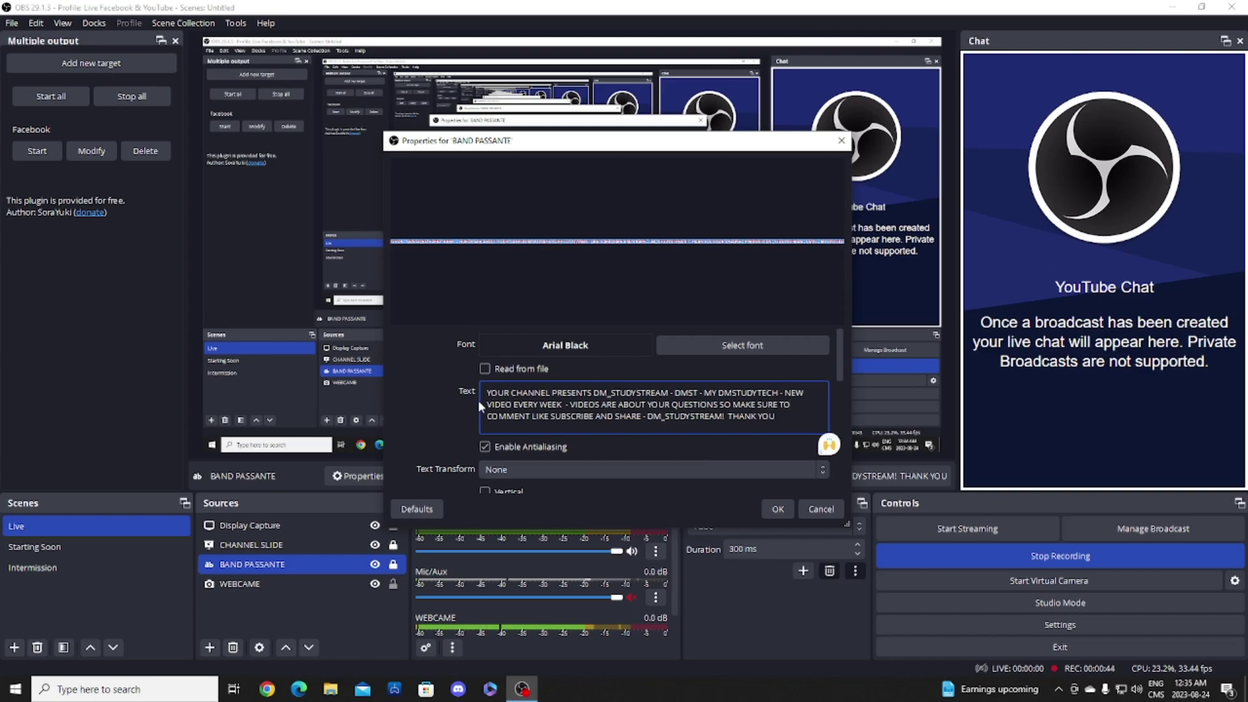
{"action": "scroll", "coordinate": [464, 404], "scroll_direction": "down", "scroll_amount": 1}
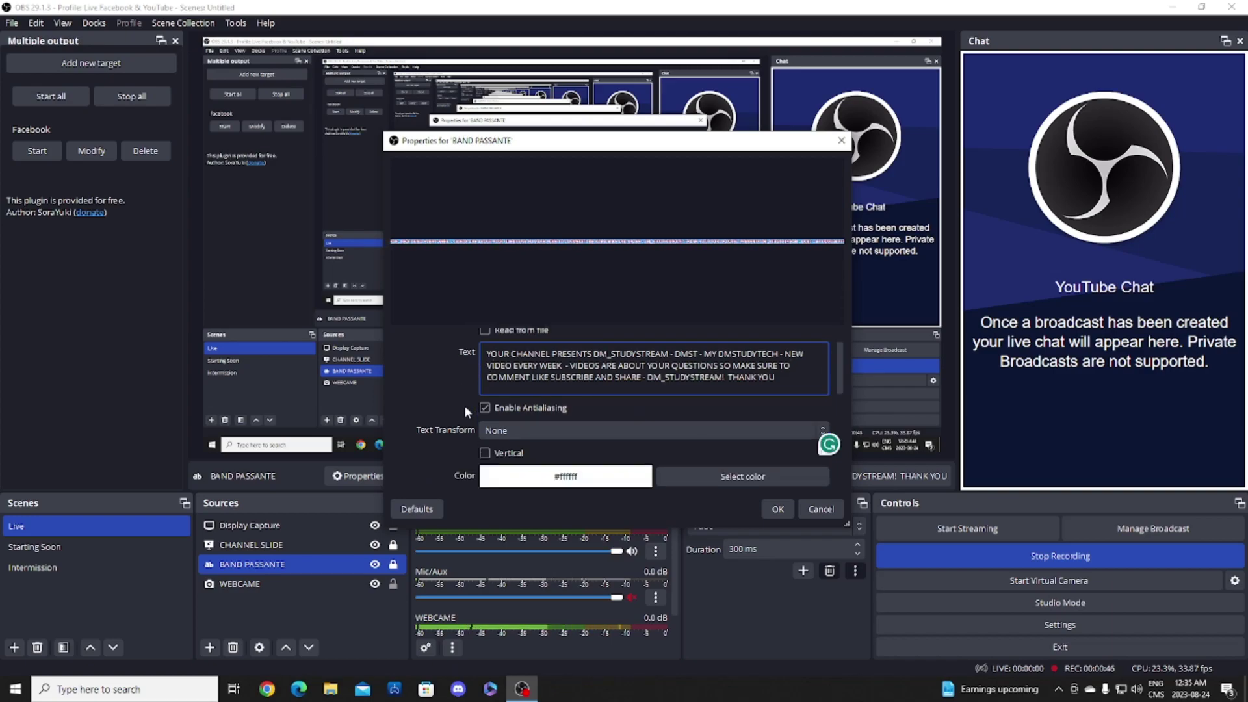
{"action": "left_click", "coordinate": [778, 509]}
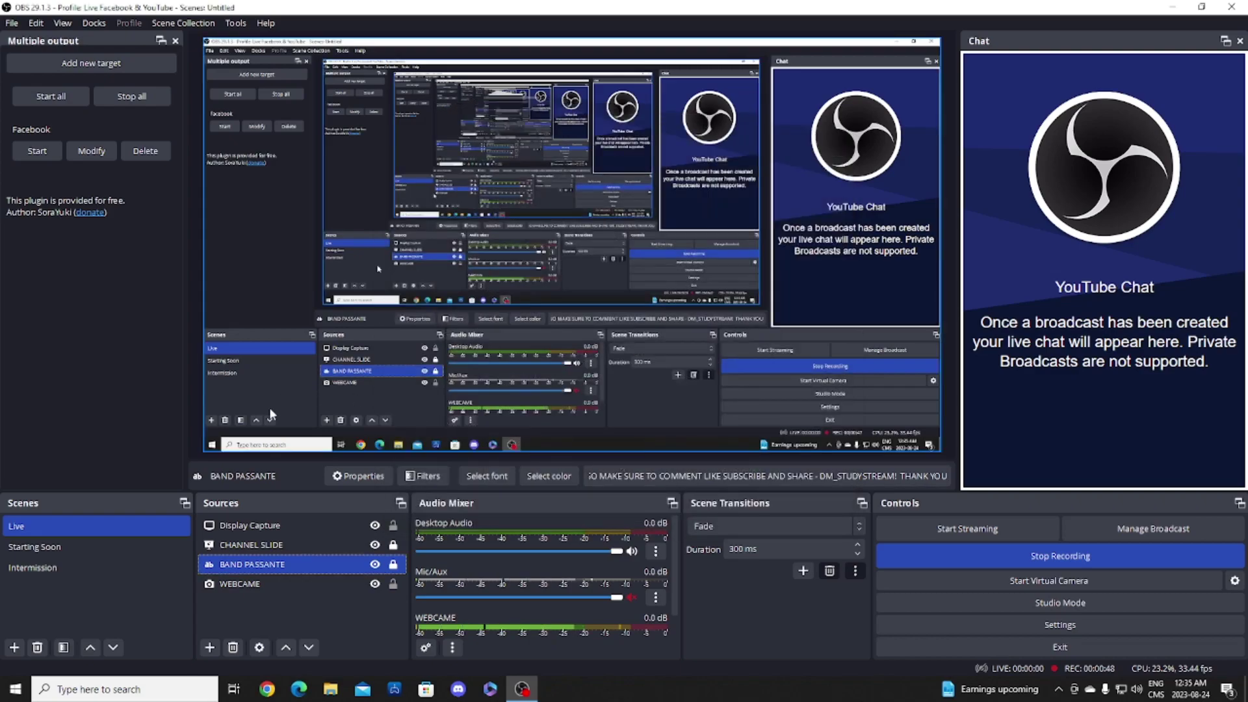
{"action": "left_click", "coordinate": [243, 546], "text": "ctrl"}
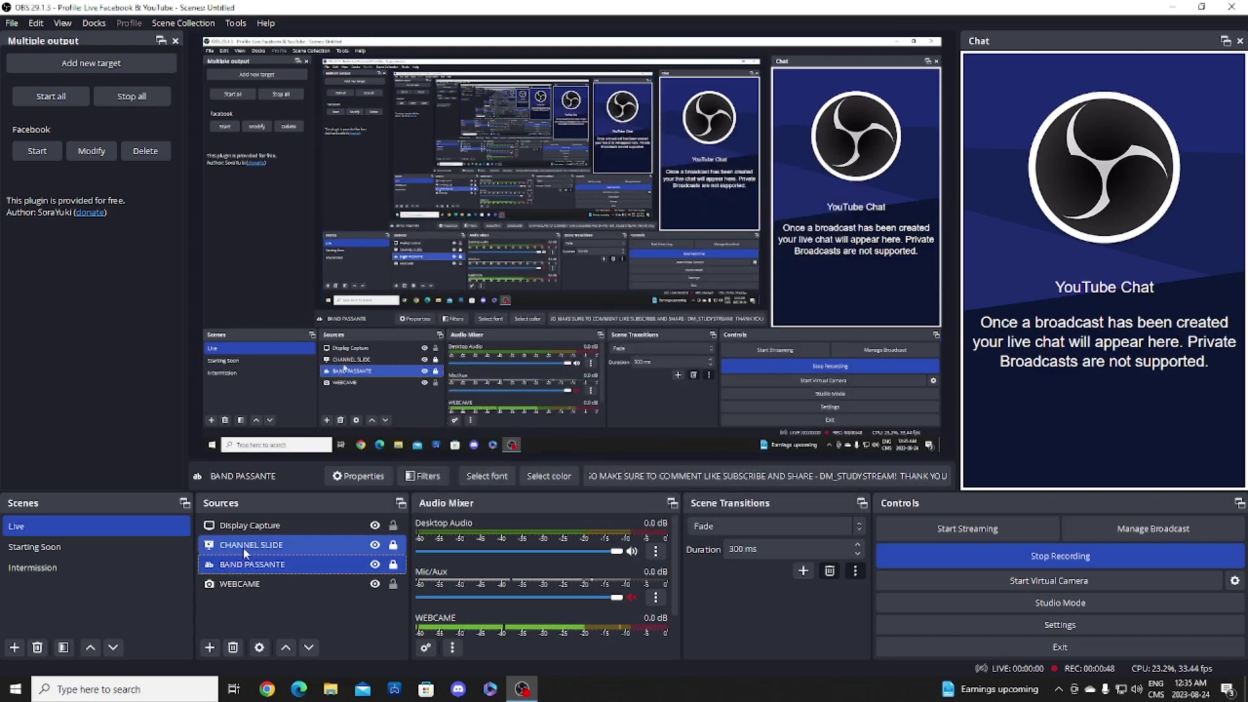
{"action": "left_click", "coordinate": [276, 525]}
{"action": "left_click", "coordinate": [273, 585]}
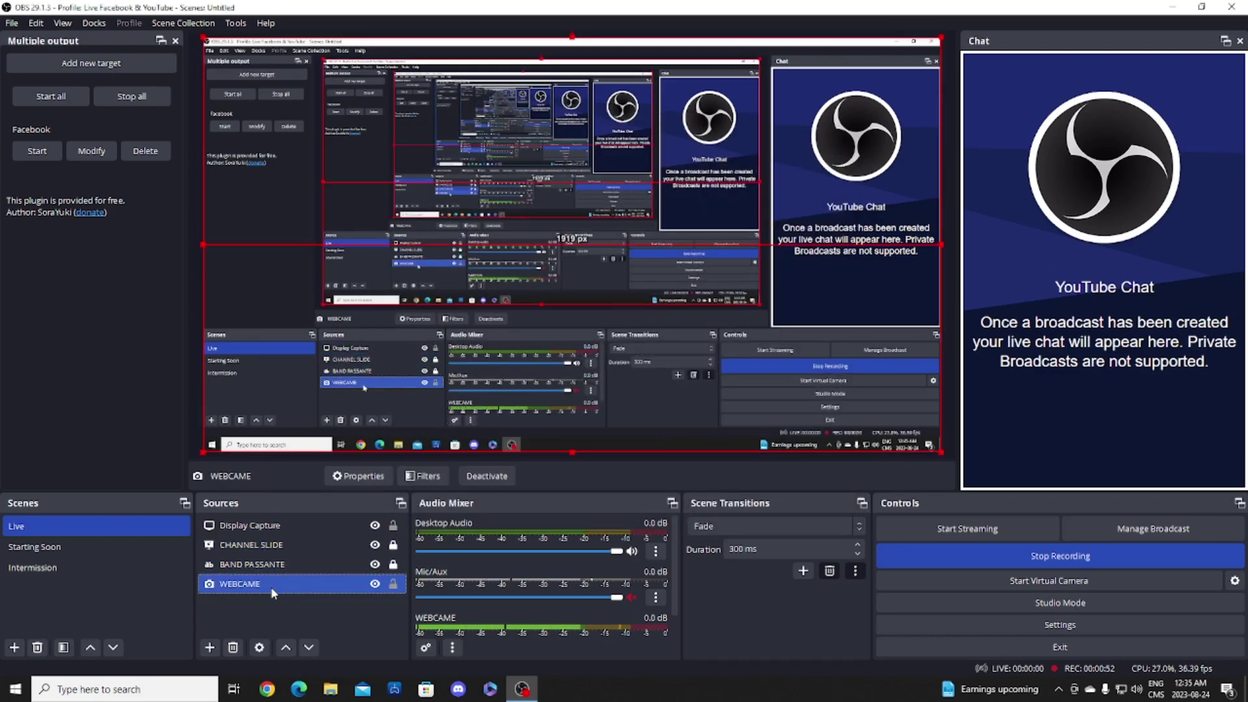
{"action": "left_click", "coordinate": [209, 648]}
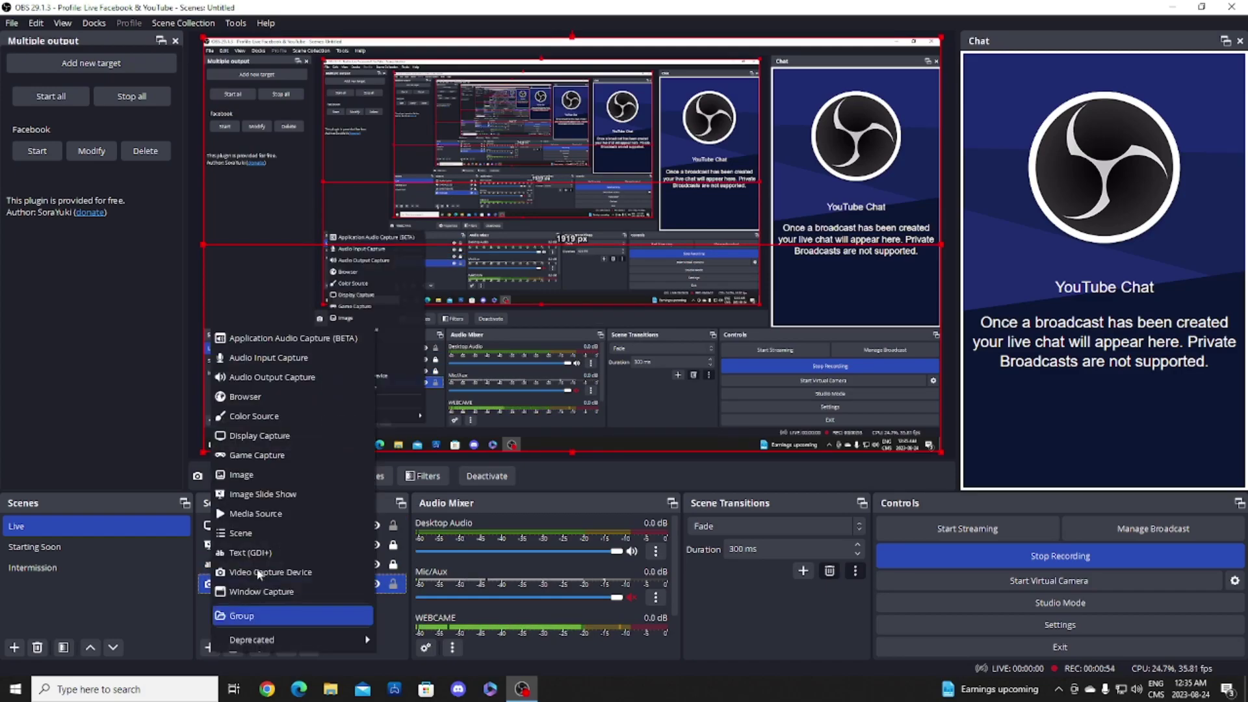
{"action": "key", "text": "ctrl+z"}
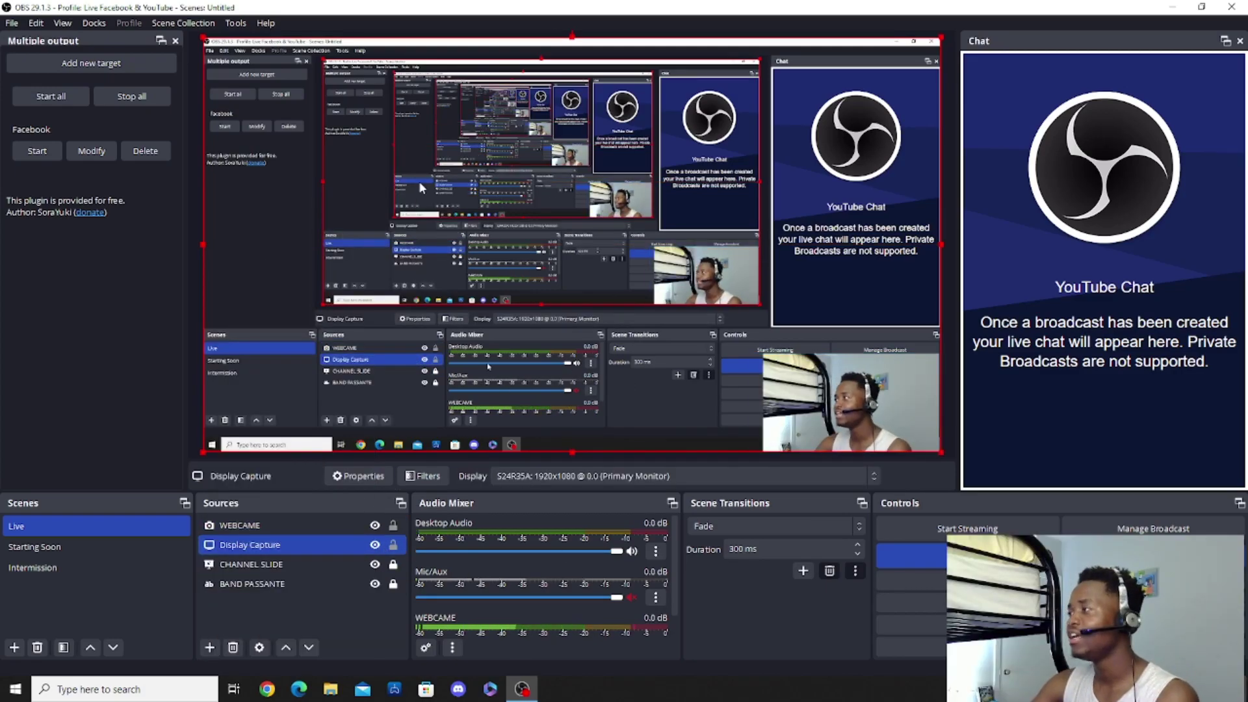
Reorder the sources, placing BAND PASSANTE directly above Display Capture and CHANNEL SLIDE at the very top
{"action": "left_click", "coordinate": [201, 584]}
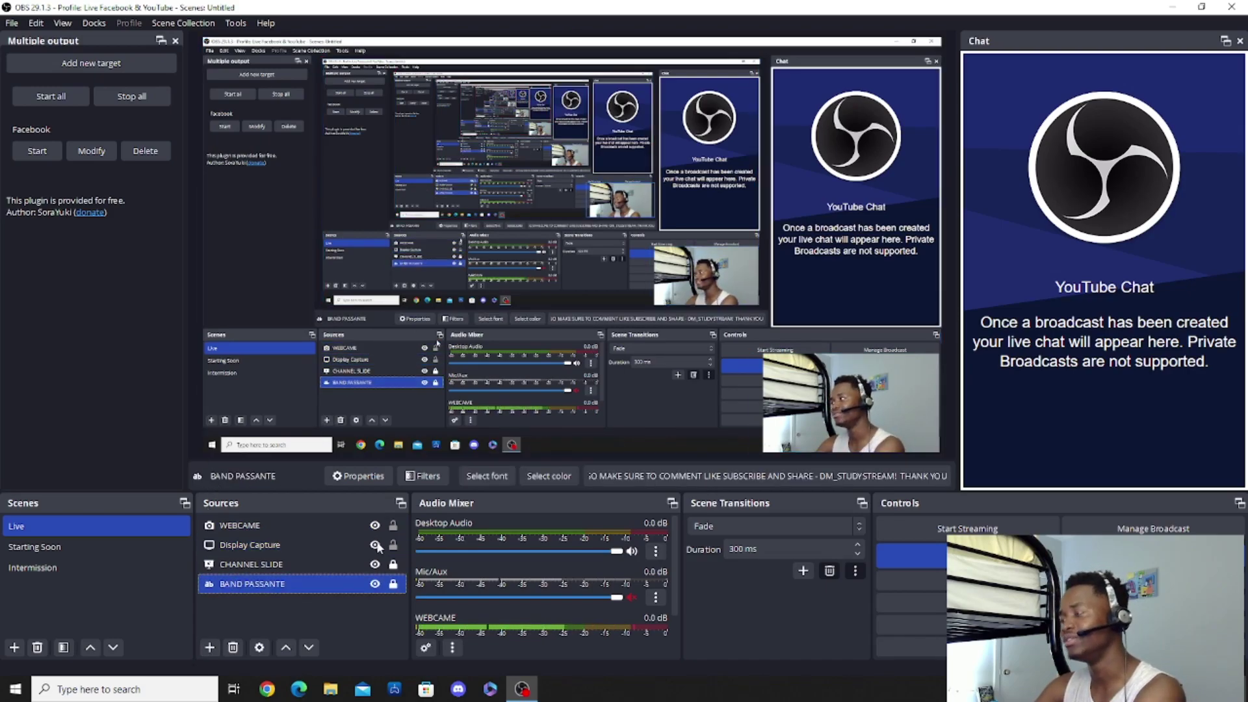
{"action": "left_click_drag", "start_coordinate": [330, 551], "coordinate": [327, 544]}
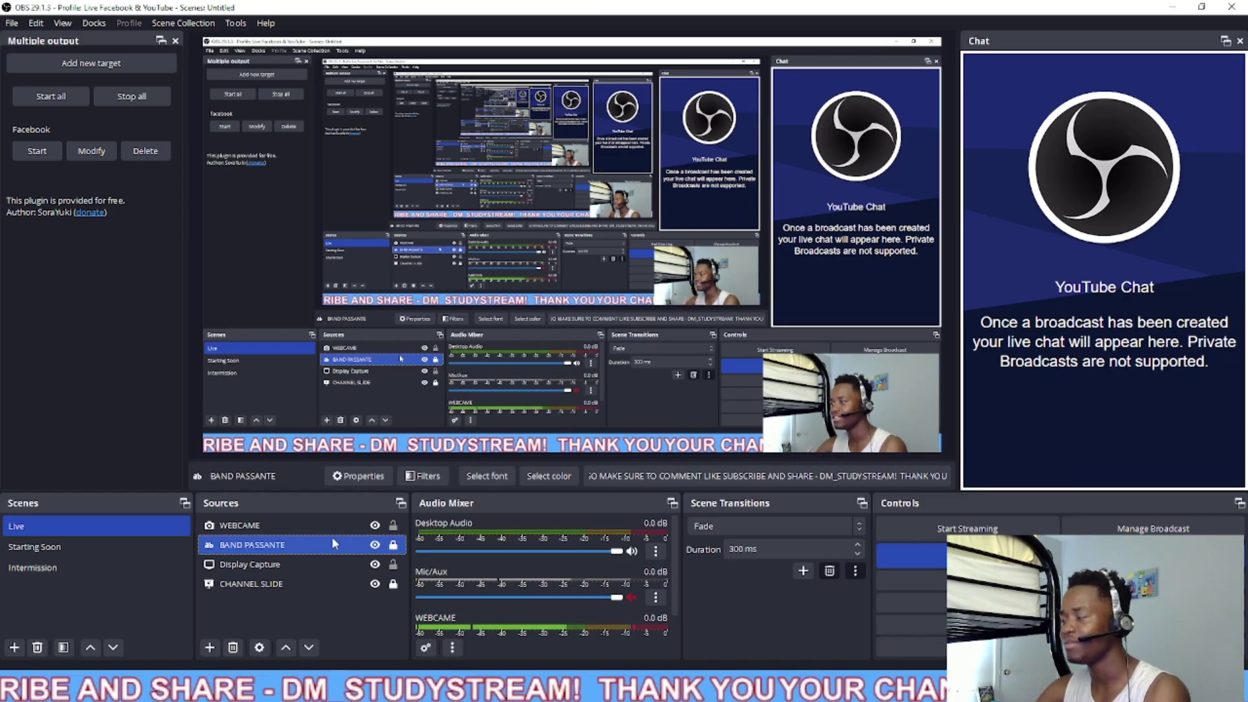
{"action": "left_click", "coordinate": [279, 587], "text": "ctrl"}
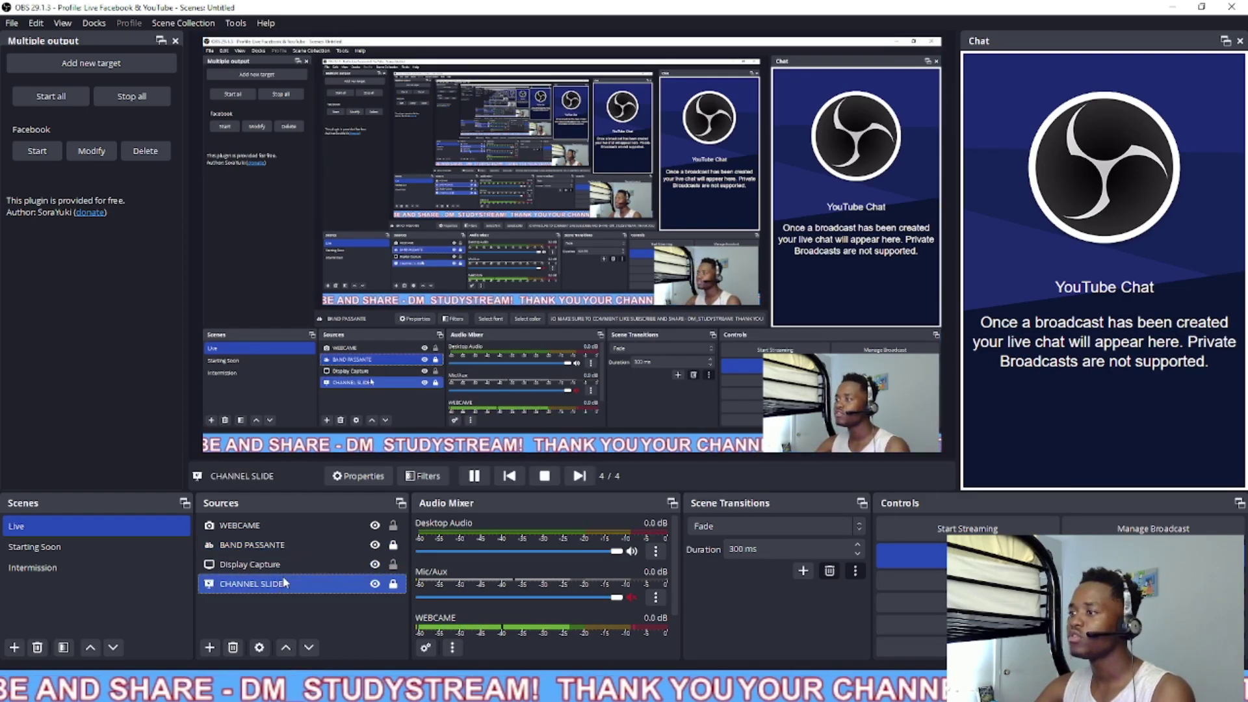
{"action": "left_click_drag", "start_coordinate": [293, 585], "coordinate": [308, 520]}
{"action": "left_click", "coordinate": [325, 562]}
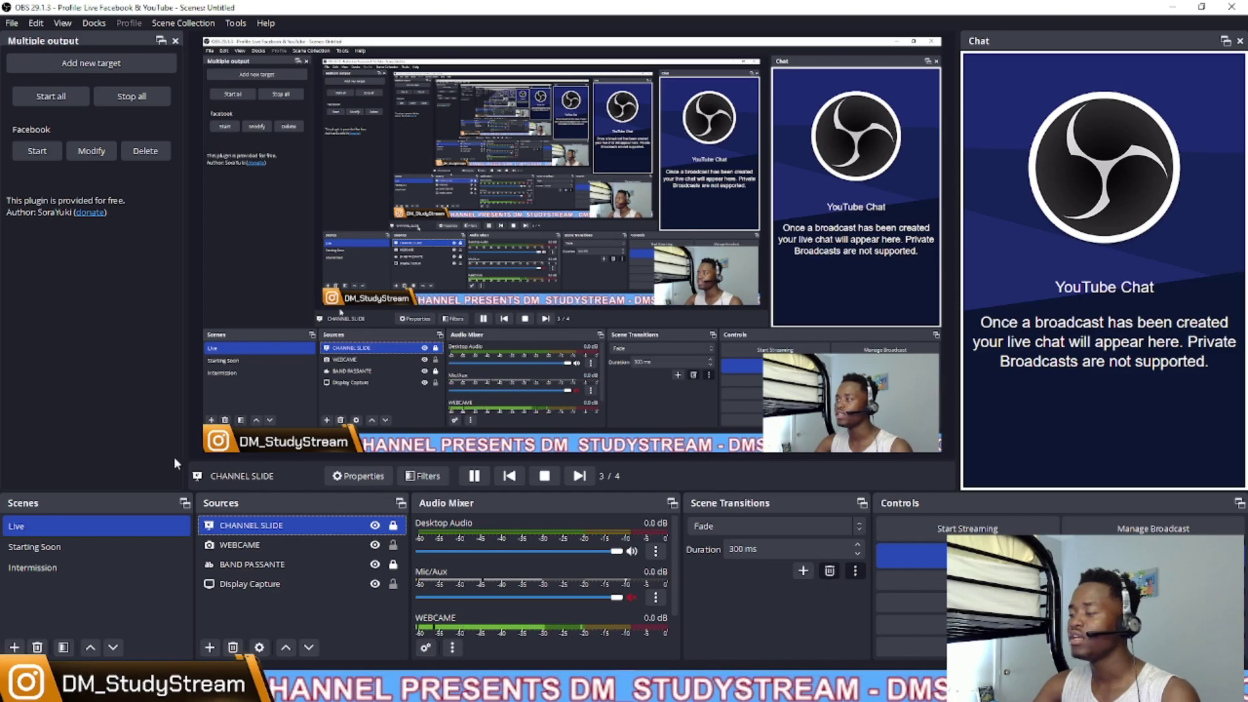
Examine the BAND PASSANTE source's text in its properties and close them without edits
{"action": "left_click", "coordinate": [263, 566]}
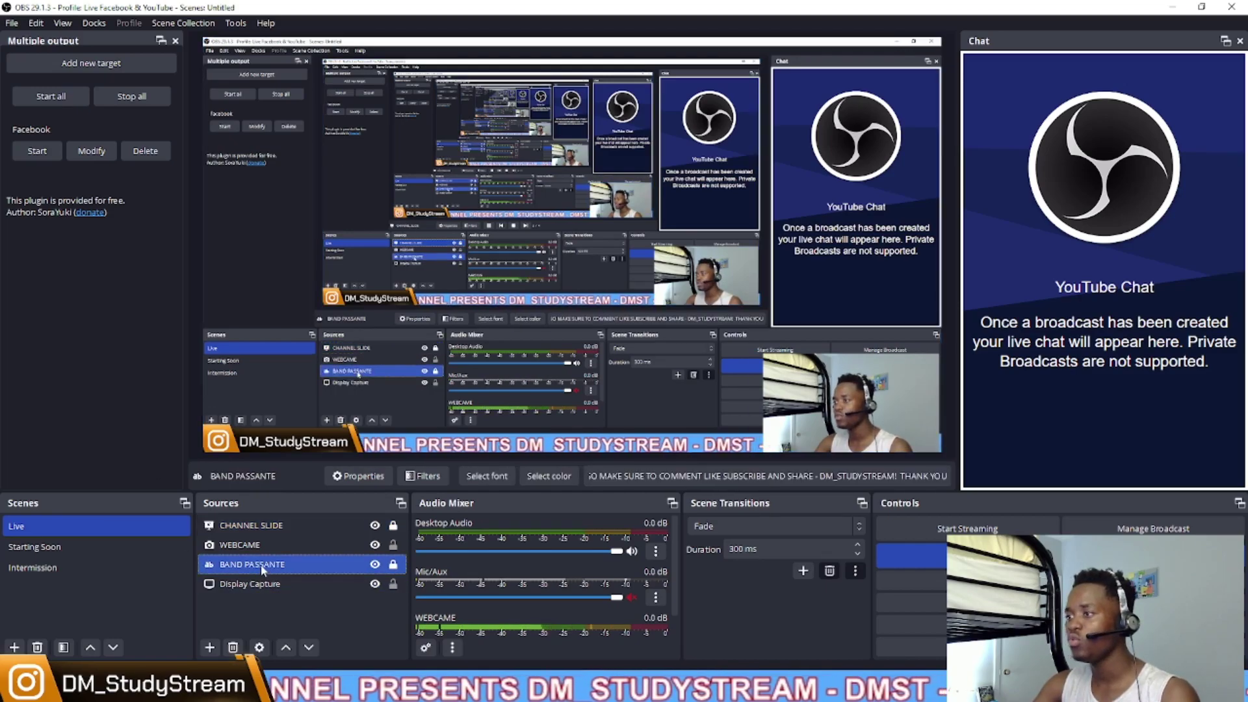
{"action": "double_click", "coordinate": [261, 566]}
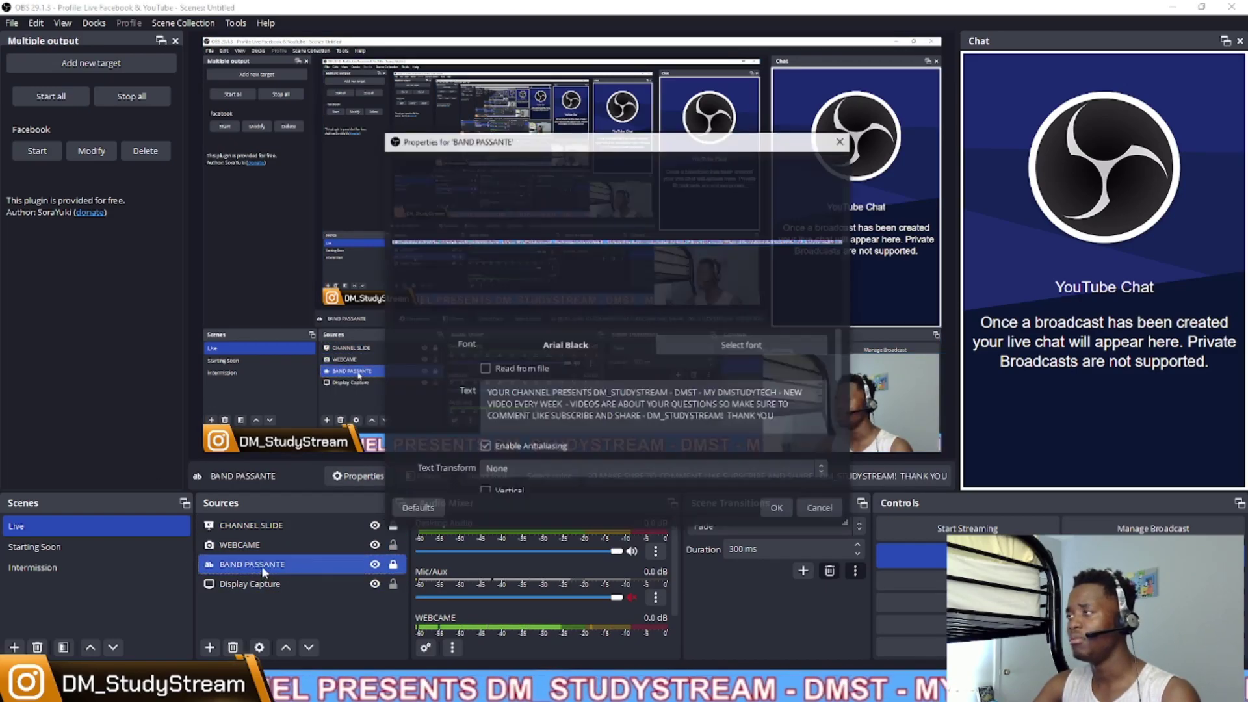
{"action": "triple_click", "coordinate": [492, 395]}
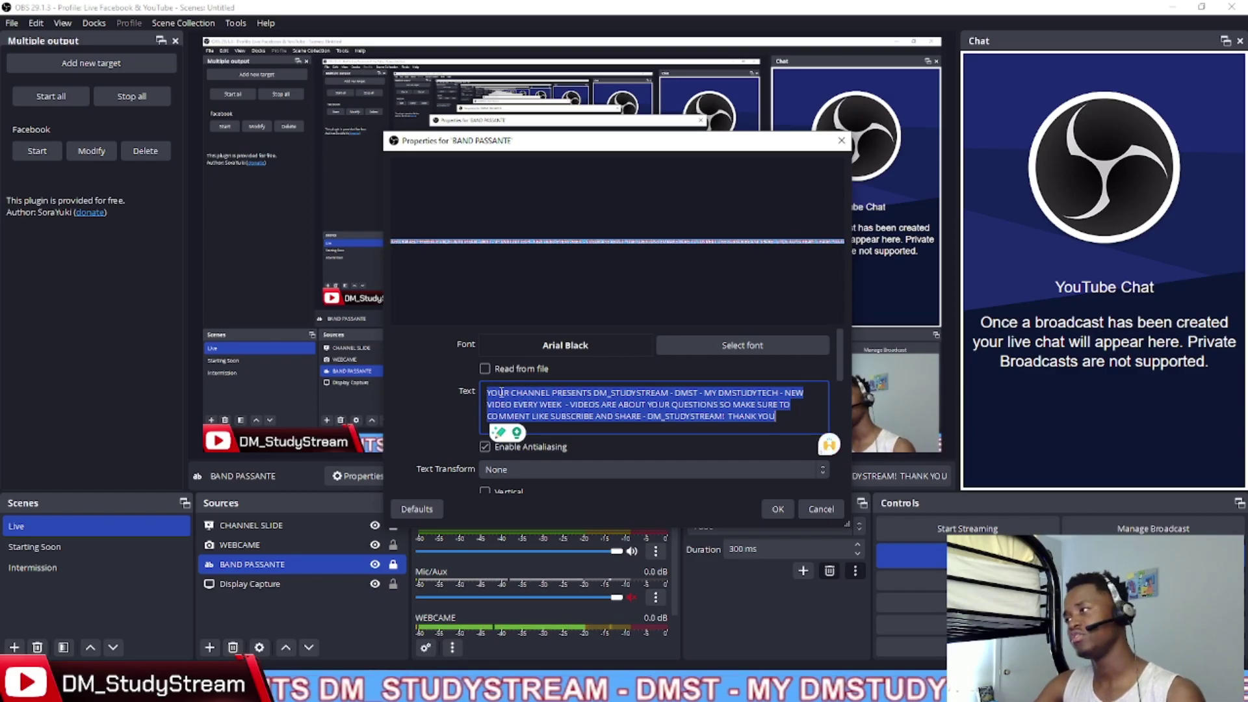
{"action": "left_click", "coordinate": [782, 419]}
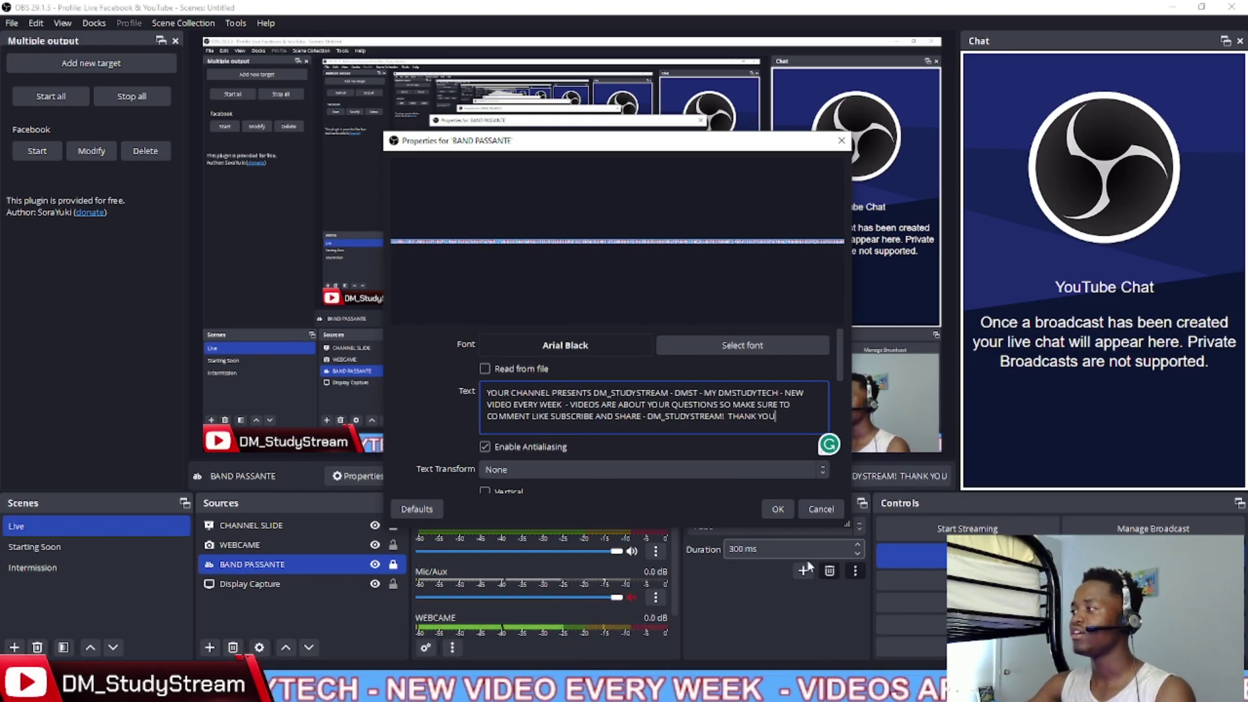
{"action": "left_click", "coordinate": [778, 510]}
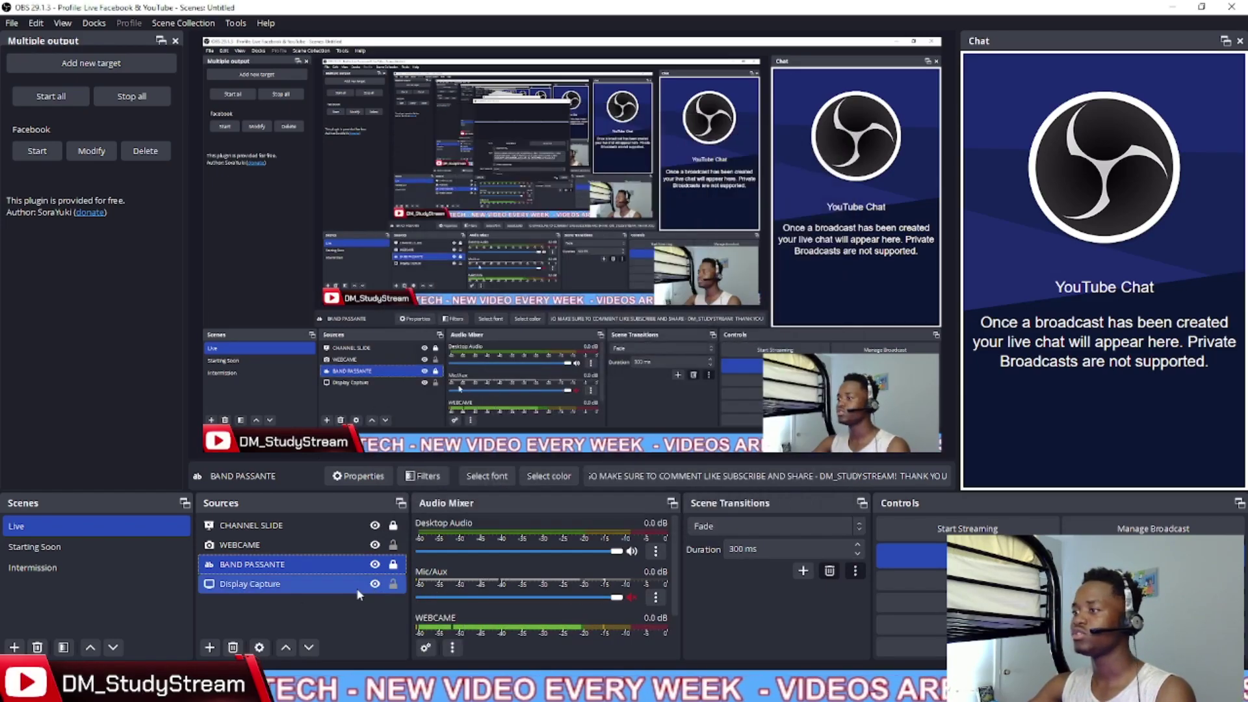
Add a new Text (GDI+) source named "New bande passante" to the Live scene
{"action": "left_click", "coordinate": [210, 648]}
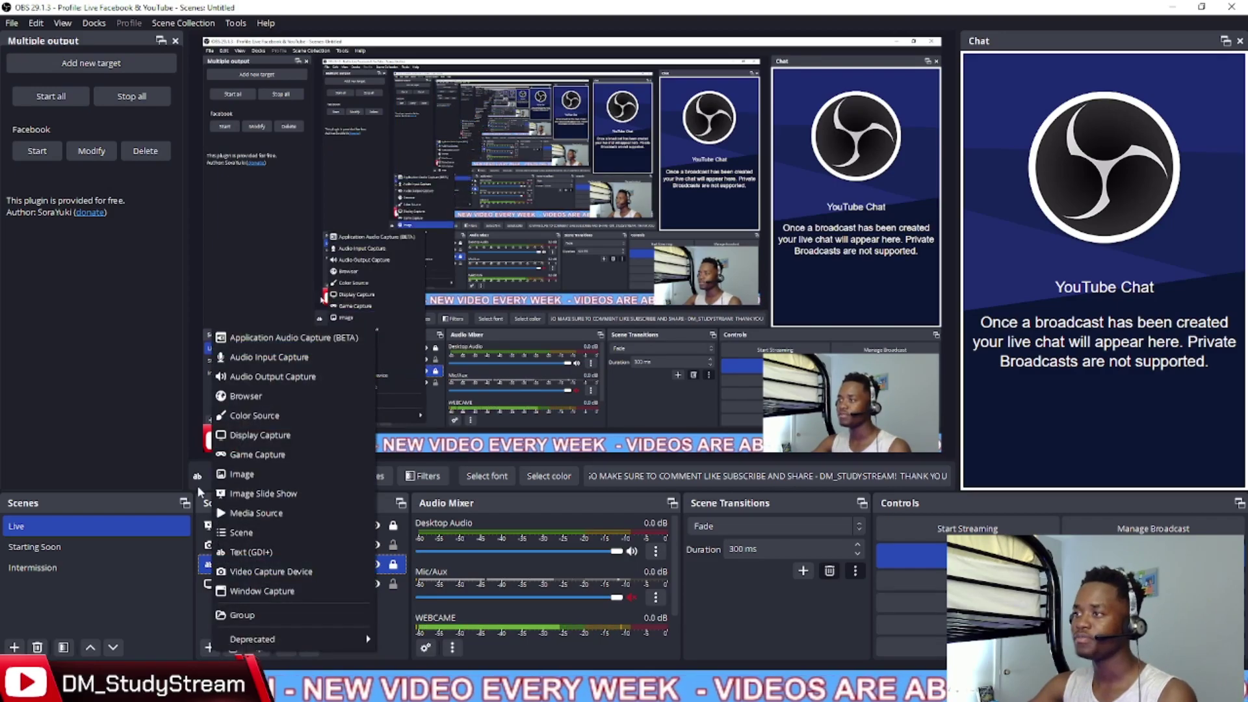
{"action": "left_click", "coordinate": [241, 553]}
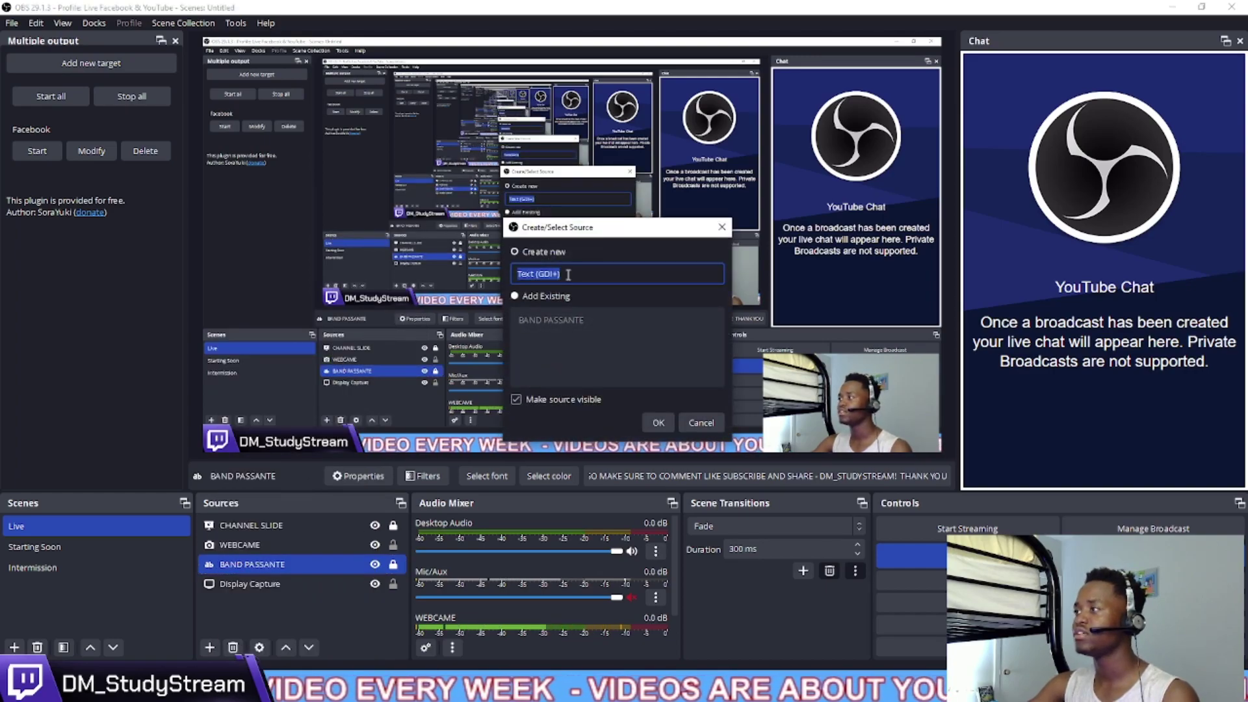
{"action": "type", "text": "New "}
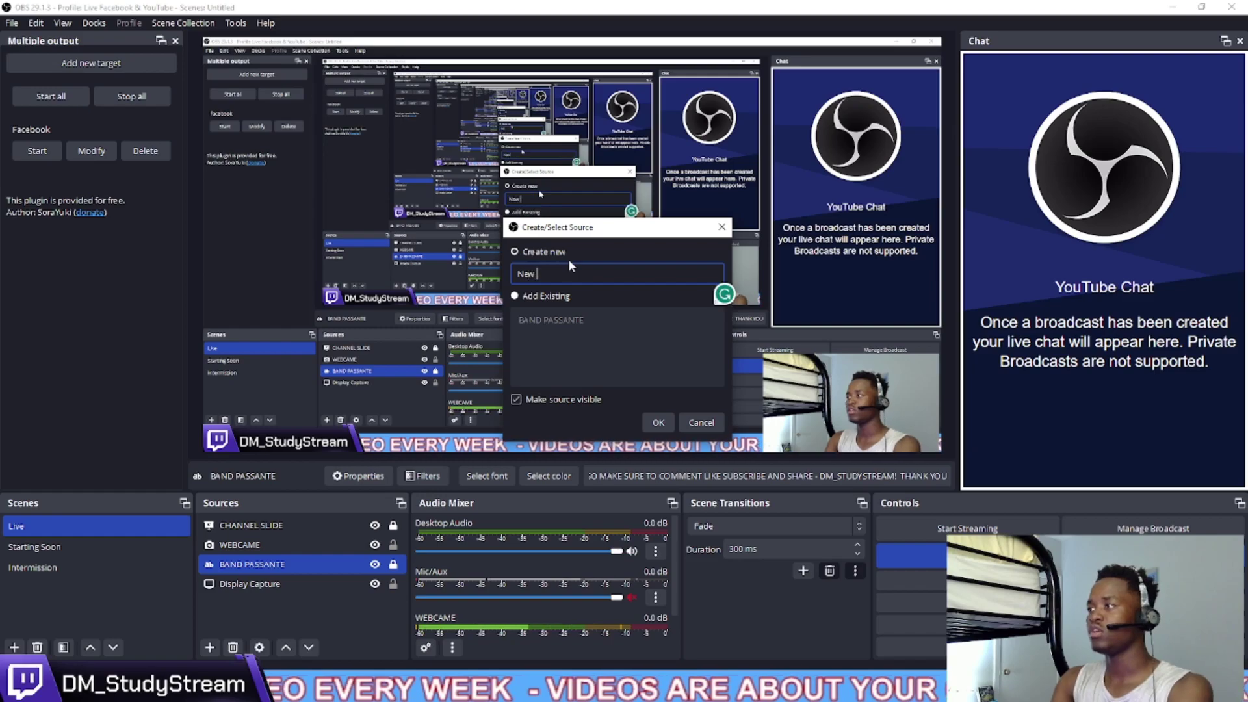
{"action": "type", "text": "band"}
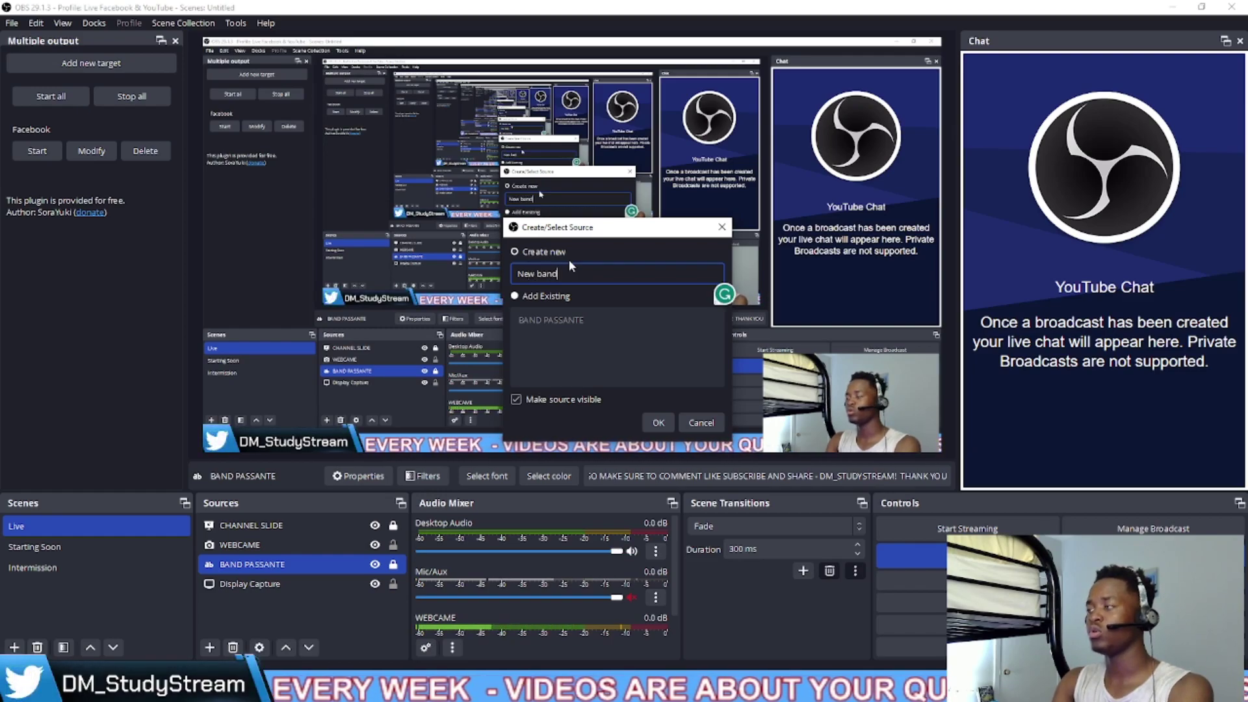
{"action": "type", "text": "e pass"}
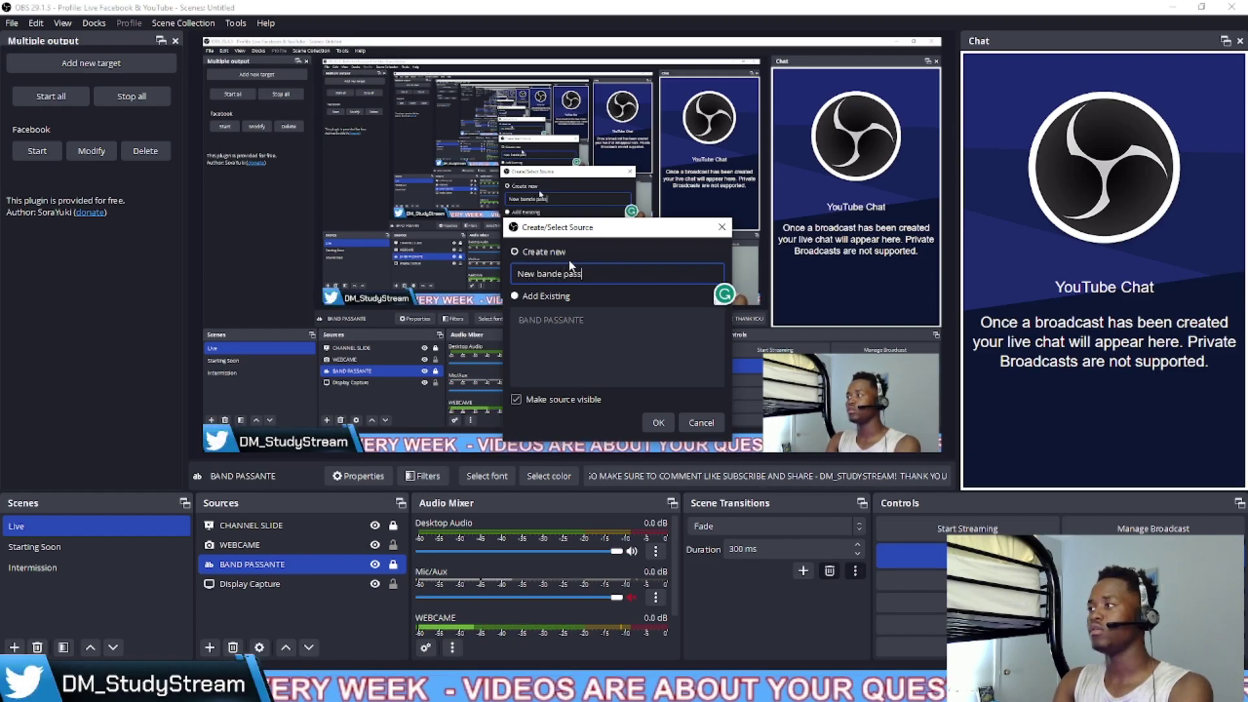
{"action": "type", "text": "ande"}
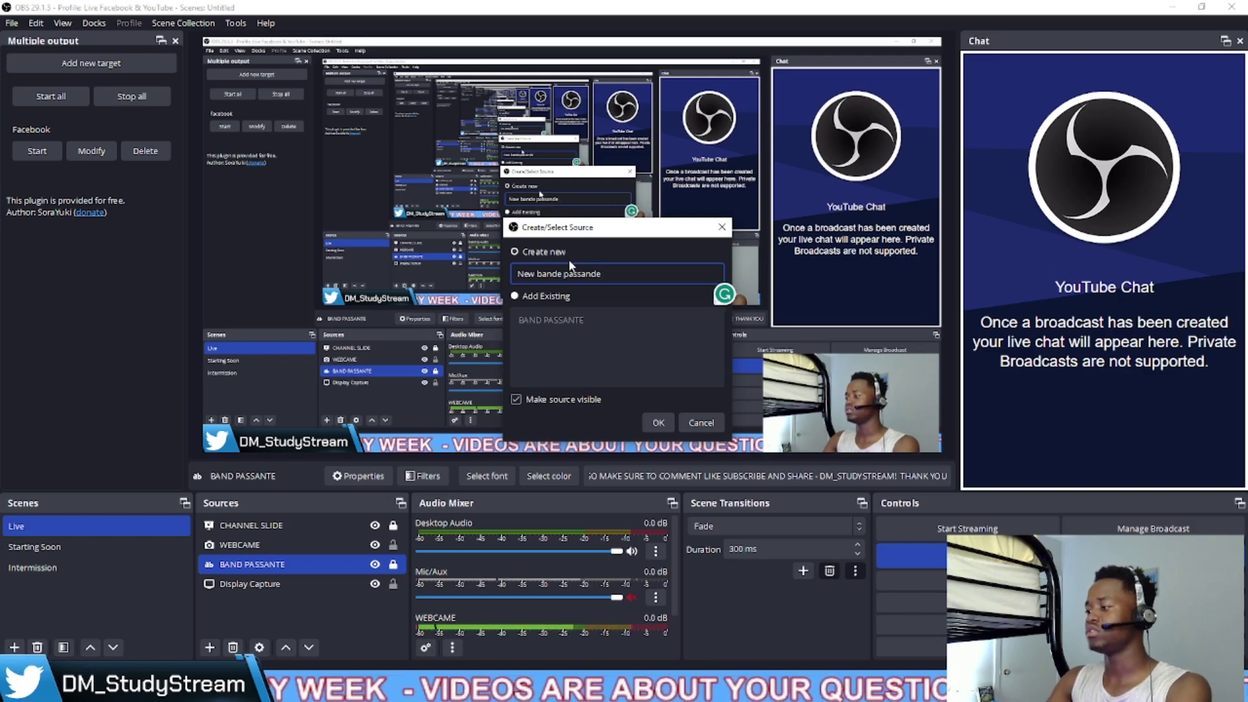
{"action": "type", "text": "y"}
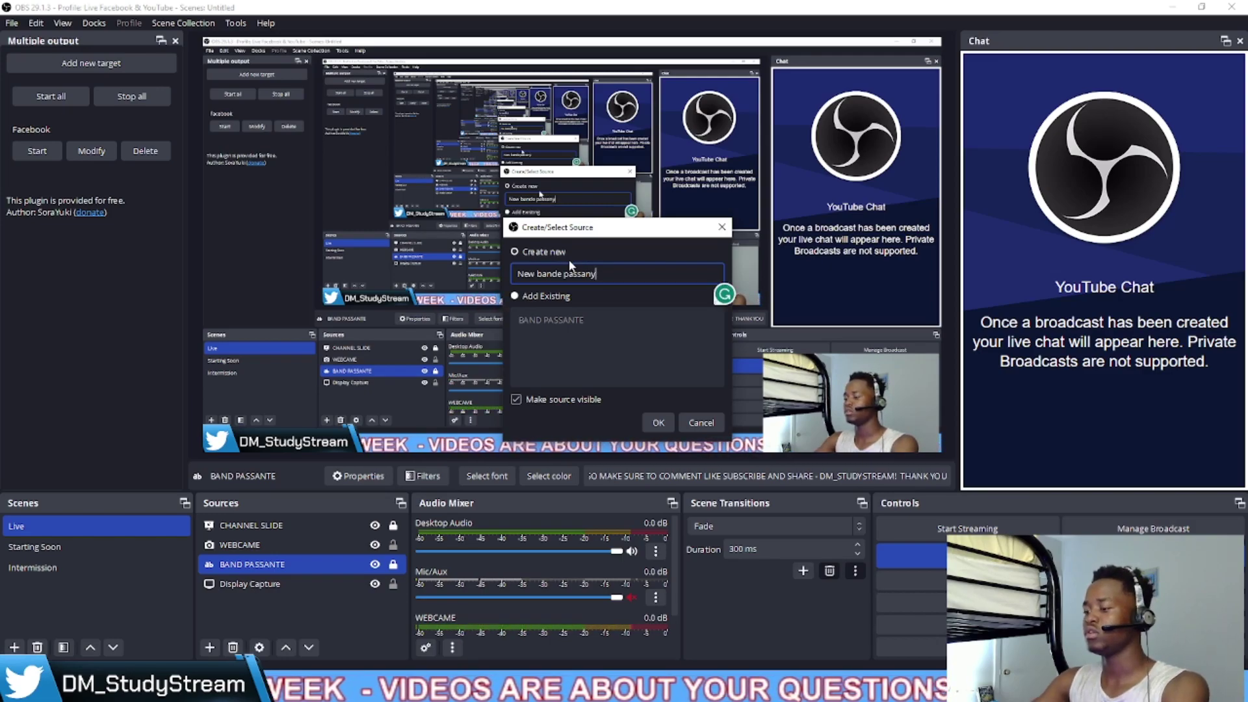
{"action": "key", "text": "BackSpace"}
{"action": "type", "text": "te"}
{"action": "left_click", "coordinate": [658, 423]}
Hide the existing BAND PASSANTE source in the Live scene while keeping the New bande passante properties open
{"action": "left_click_drag", "start_coordinate": [596, 152], "coordinate": [758, 134]}
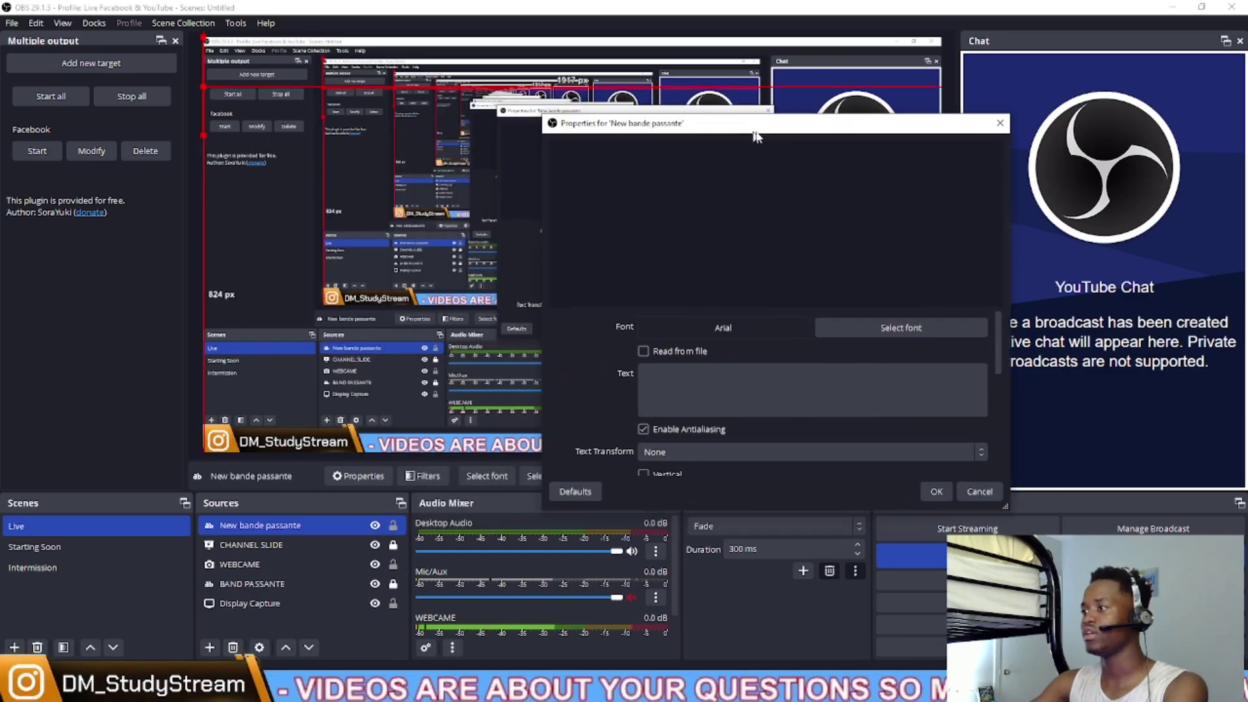
{"action": "left_click", "coordinate": [328, 605]}
{"action": "left_click", "coordinate": [360, 584]}
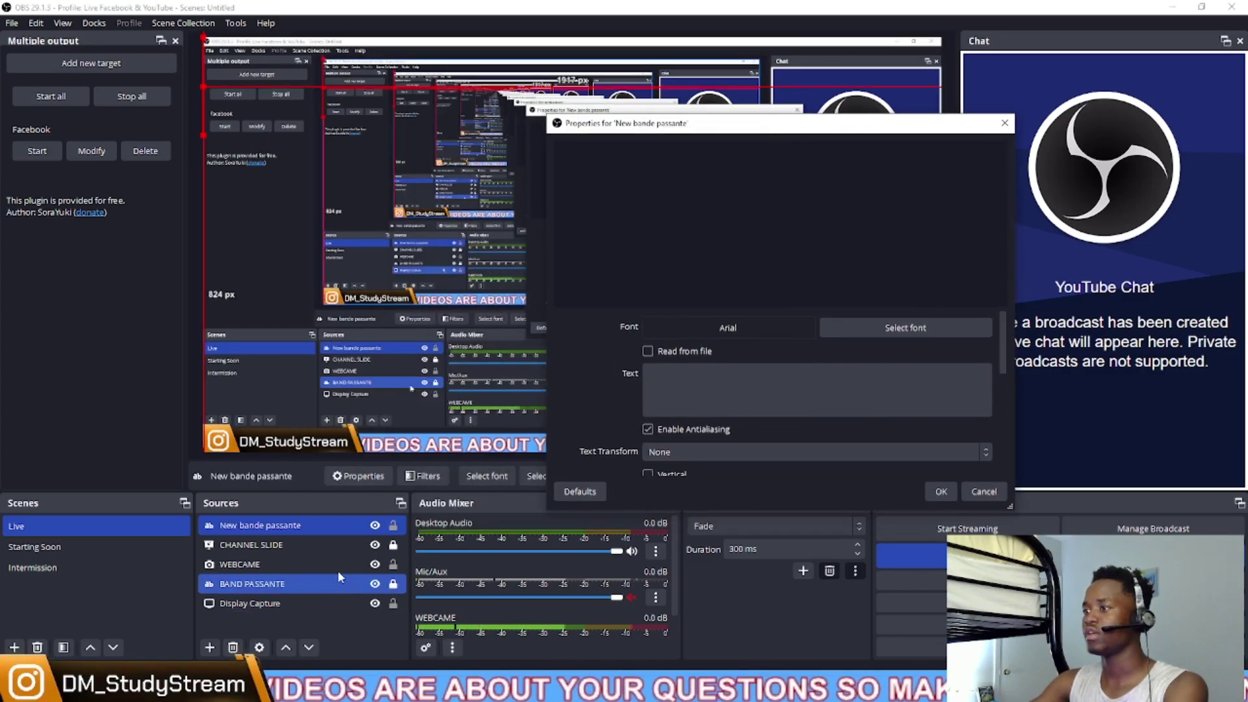
{"action": "left_click", "coordinate": [375, 584]}
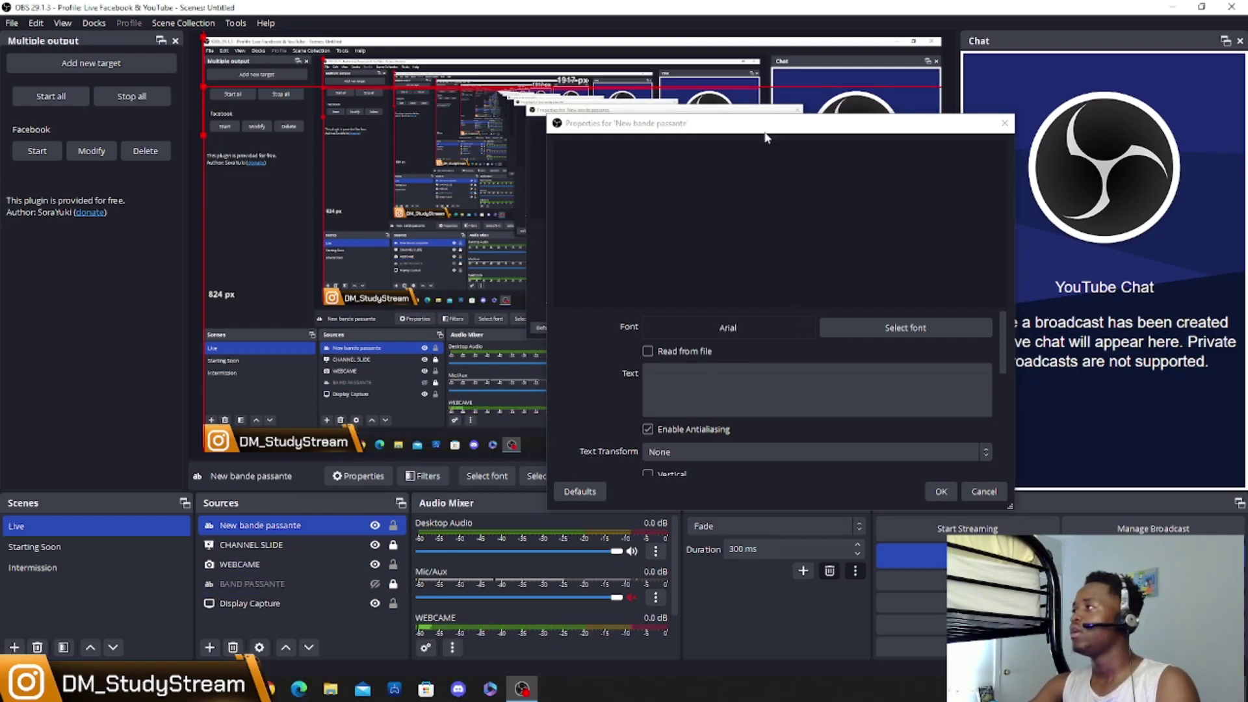
Enter the channel's promotional message, running from "YOUR CHANNEL PRESENTS DM_STUDYSTREAM" to "DM_STUDYSTREAM! THANK YOU", as the New bande passante text
{"action": "left_click_drag", "start_coordinate": [765, 131], "coordinate": [660, 128]}
{"action": "left_click", "coordinate": [592, 370]}
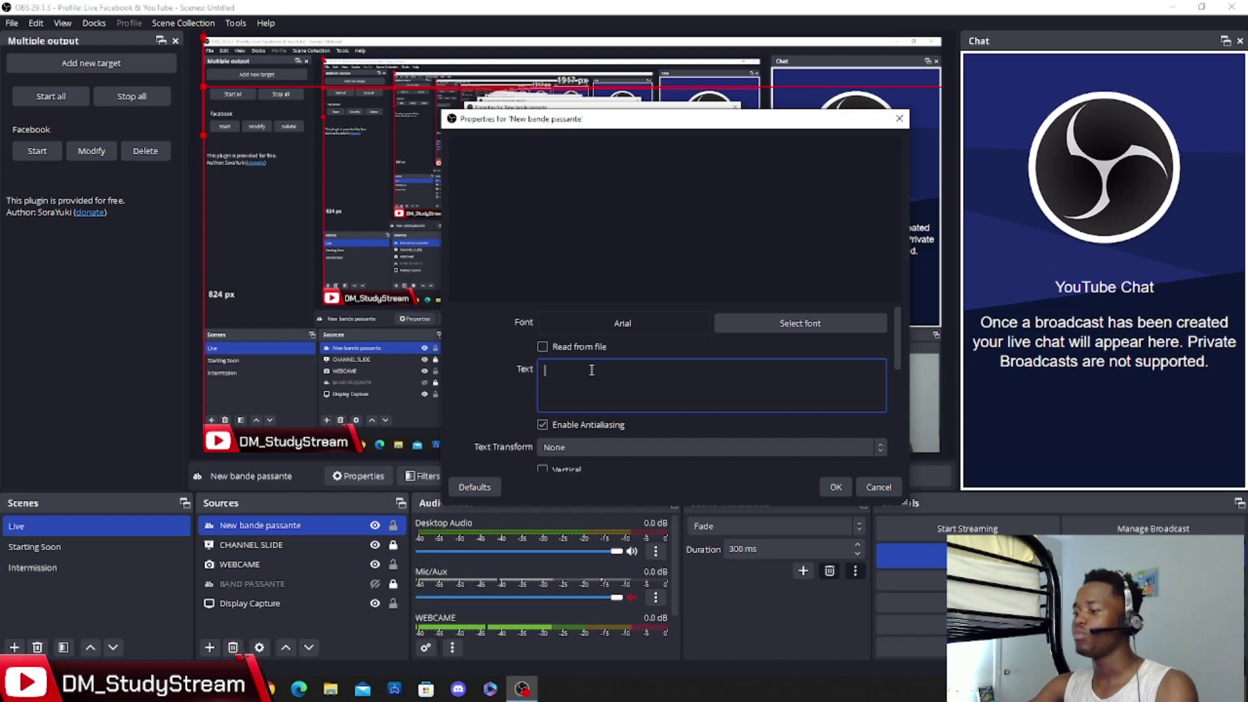
{"action": "type", "text": "YOUR CHANNEL PRESENTS DM_STUDYSTREAM - DMST - MY DMSTUDYTECH - NEW VIDEO EVERY WEEK - VIDEOS ARE ABOUT YOUR QUESTIONS SO MAKE SURE TO COMMENT LIKE SUBSCRIBE AND SHARE - DM_STUDYSTREAM! THANK YOU"}
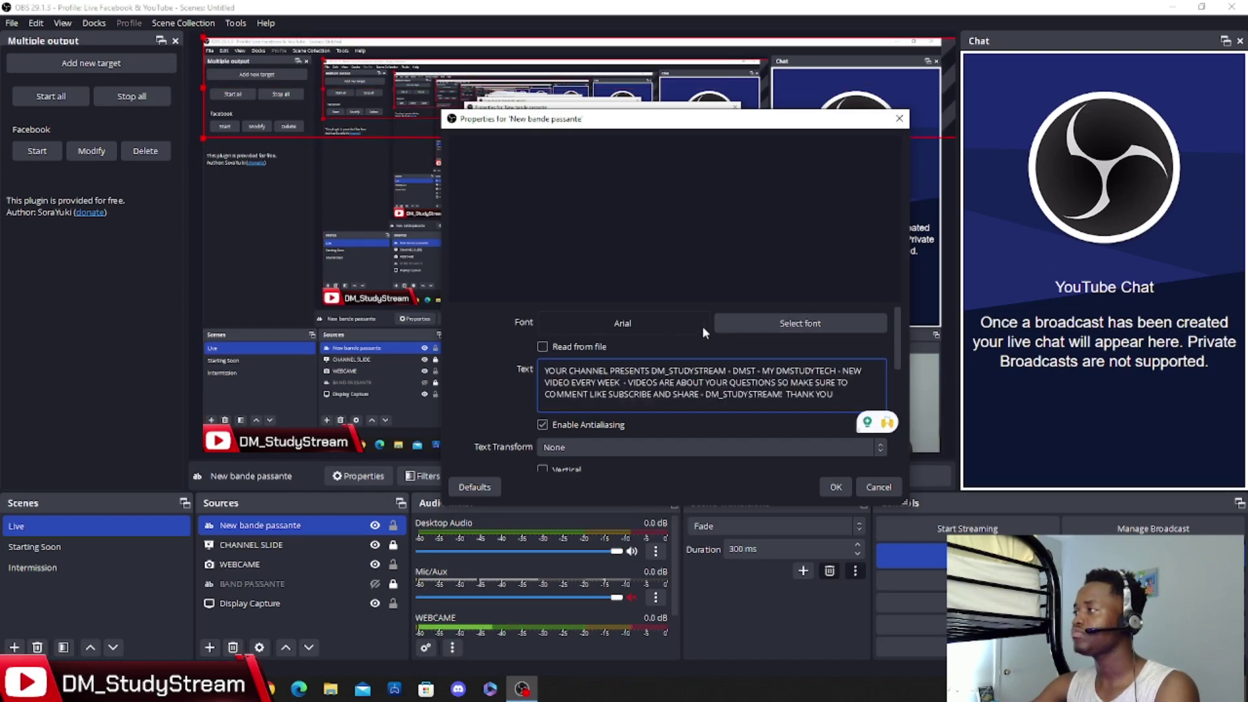
Choose the Bahnschrift font at size 16 for the New bande passante text
{"action": "left_click", "coordinate": [770, 323]}
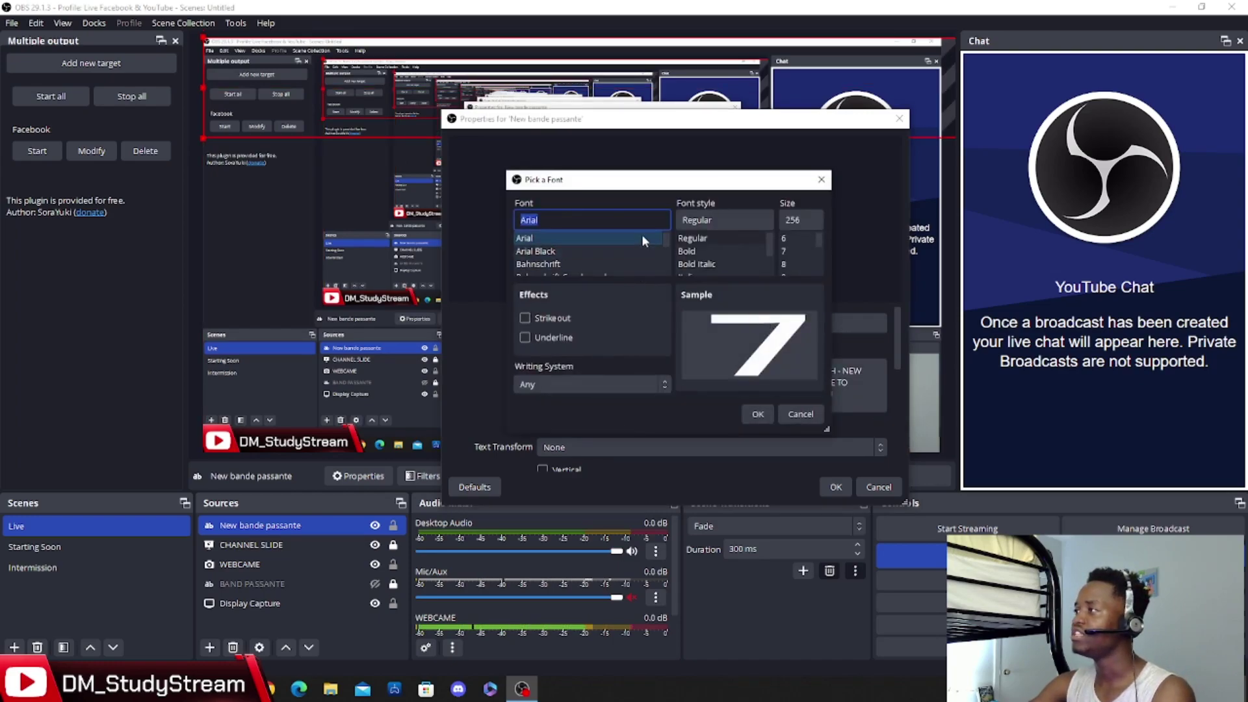
{"action": "left_click", "coordinate": [572, 252]}
{"action": "left_click", "coordinate": [616, 262]}
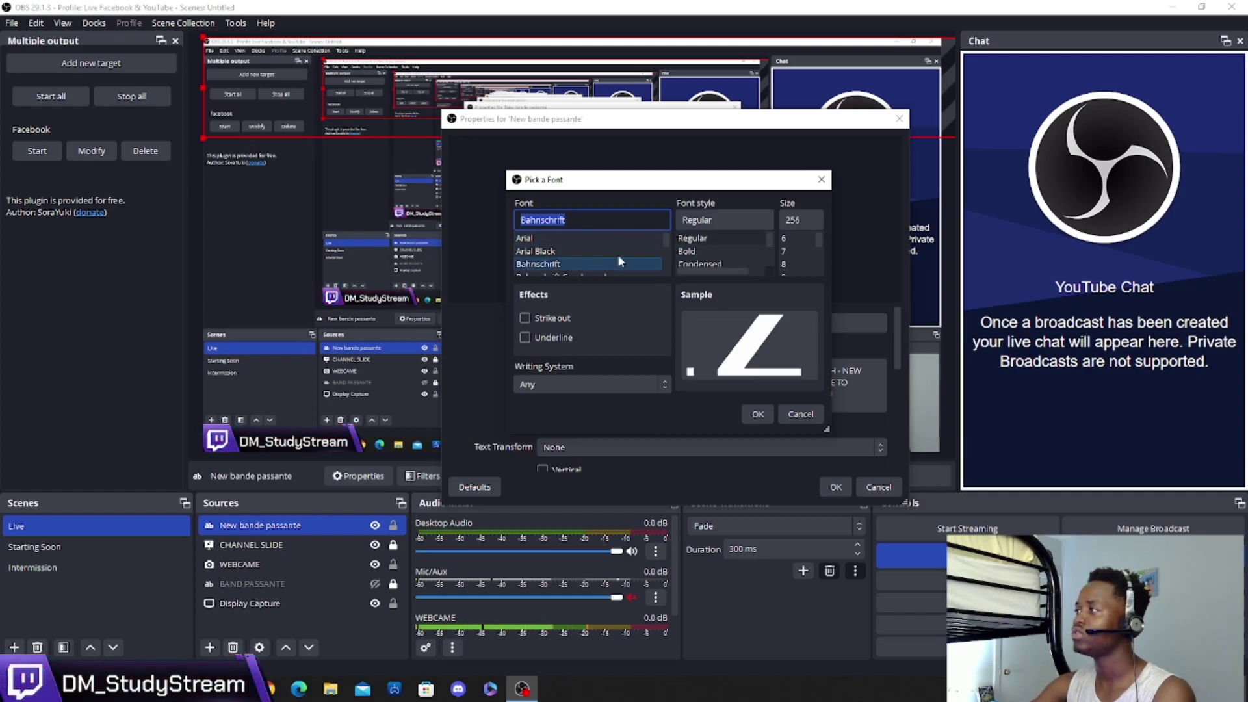
{"action": "scroll", "coordinate": [782, 243], "scroll_direction": "down", "scroll_amount": 1}
{"action": "left_click", "coordinate": [791, 222]}
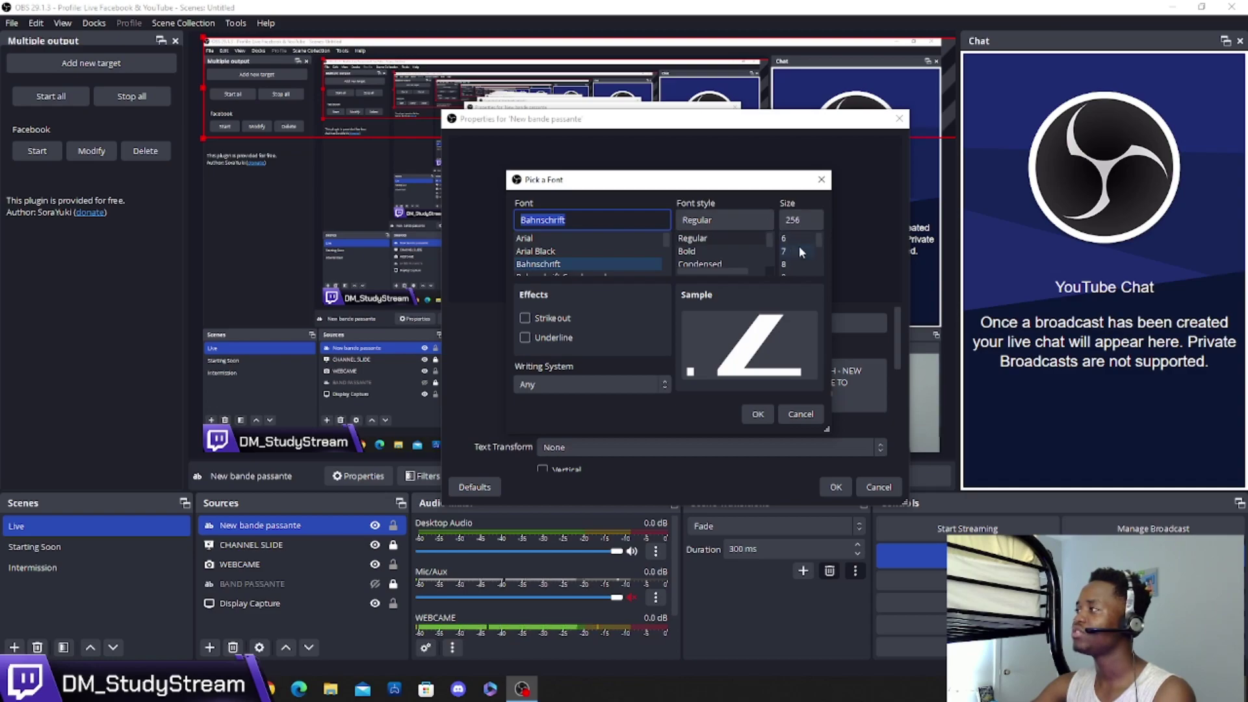
{"action": "scroll", "coordinate": [798, 251], "scroll_direction": "down", "scroll_amount": 2}
{"action": "left_click", "coordinate": [796, 238]}
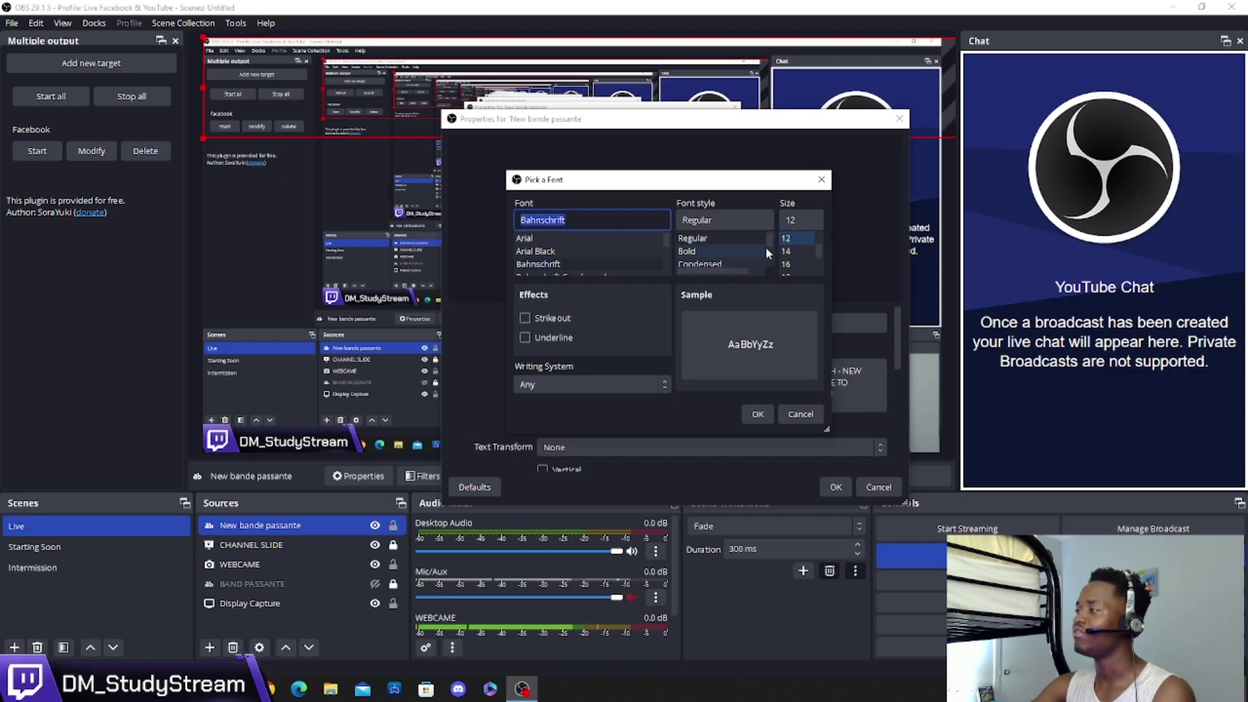
{"action": "left_click", "coordinate": [800, 251]}
{"action": "left_click", "coordinate": [801, 262]}
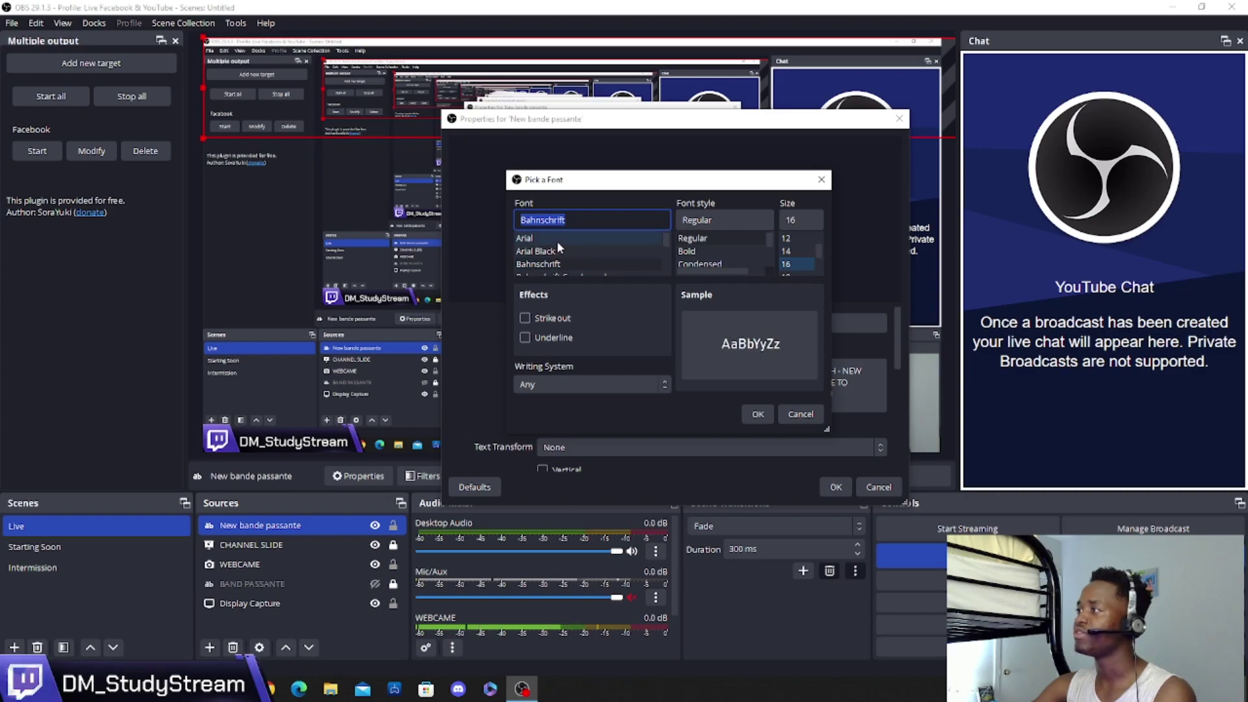
Switch the banner text's font to Arial in Bold style and apply the font selection
{"action": "scroll", "coordinate": [561, 251], "scroll_direction": "down", "scroll_amount": 1}
{"action": "scroll", "coordinate": [575, 244], "scroll_direction": "up", "scroll_amount": 1}
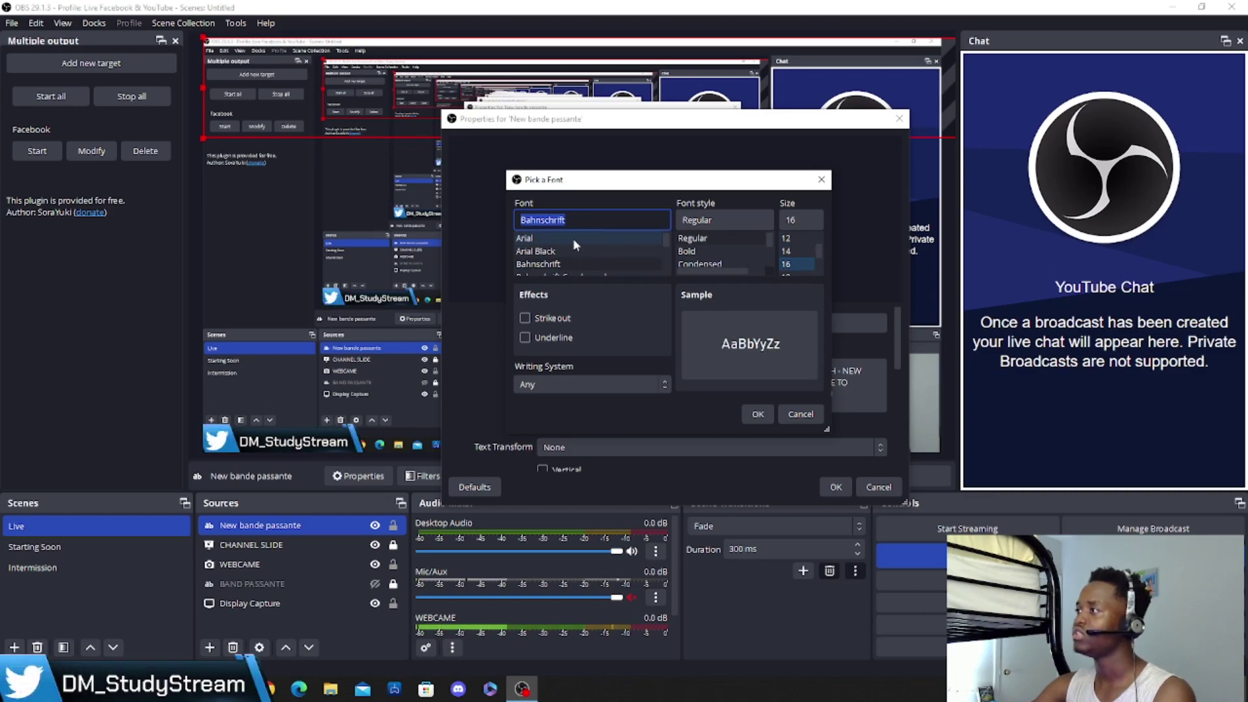
{"action": "left_click", "coordinate": [573, 238]}
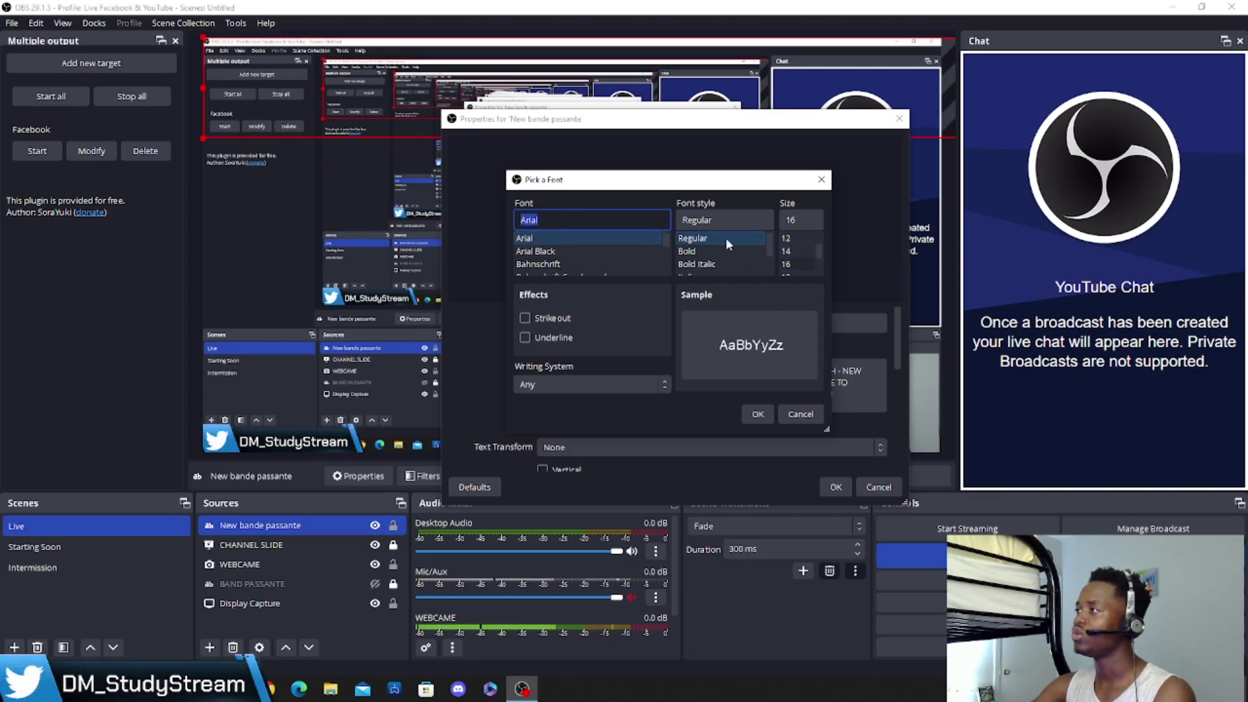
{"action": "left_click", "coordinate": [694, 252]}
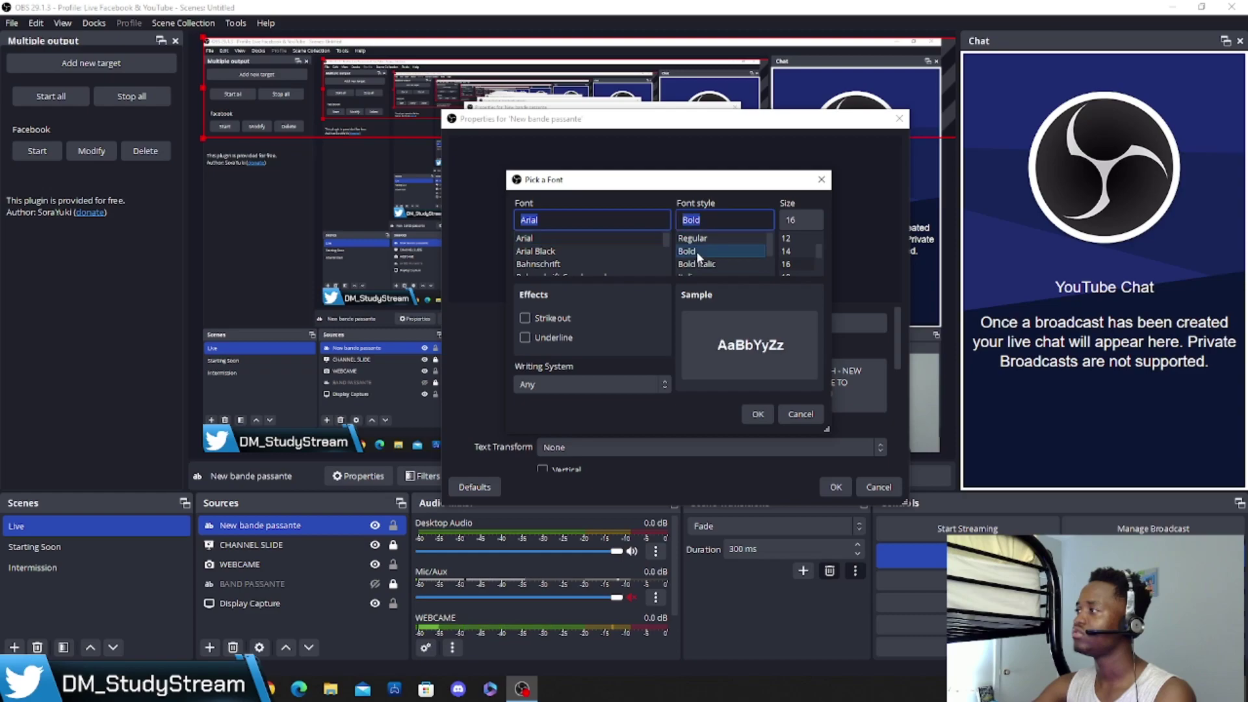
{"action": "left_click", "coordinate": [758, 414]}
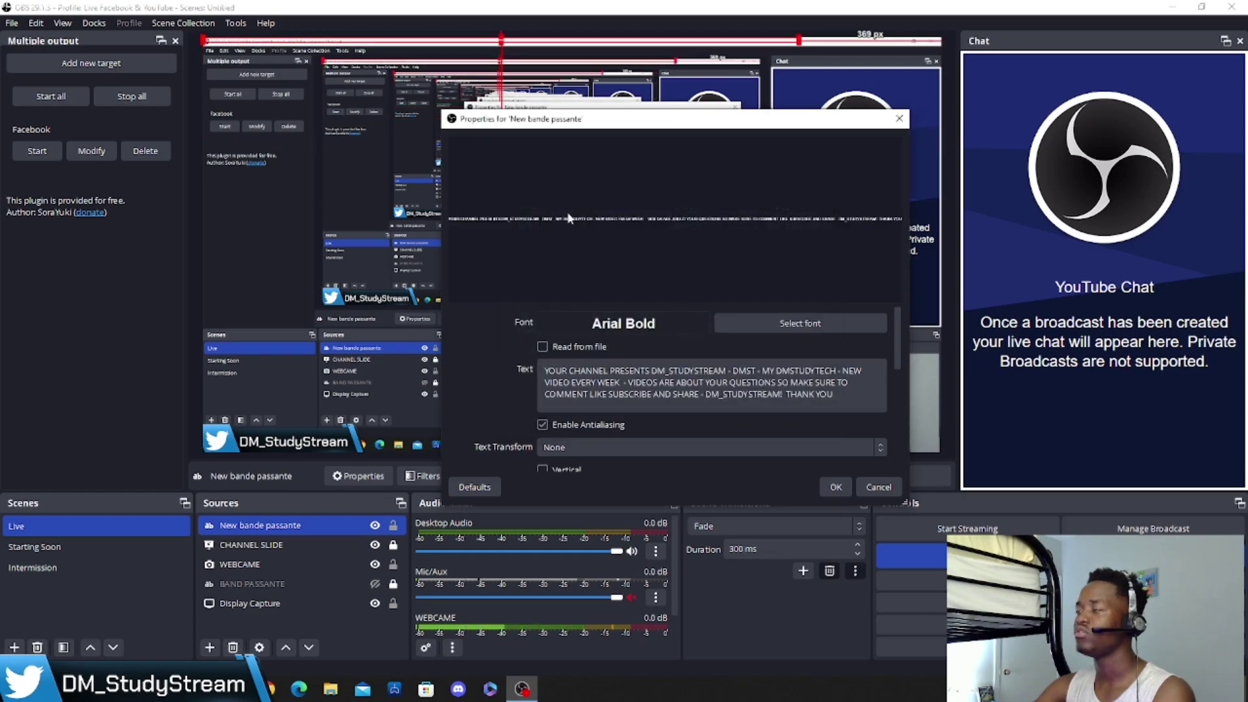
Set the banner text's background to black #000000 at 0% opacity and turn off its gradient
{"action": "scroll", "coordinate": [516, 350], "scroll_direction": "down", "scroll_amount": 3}
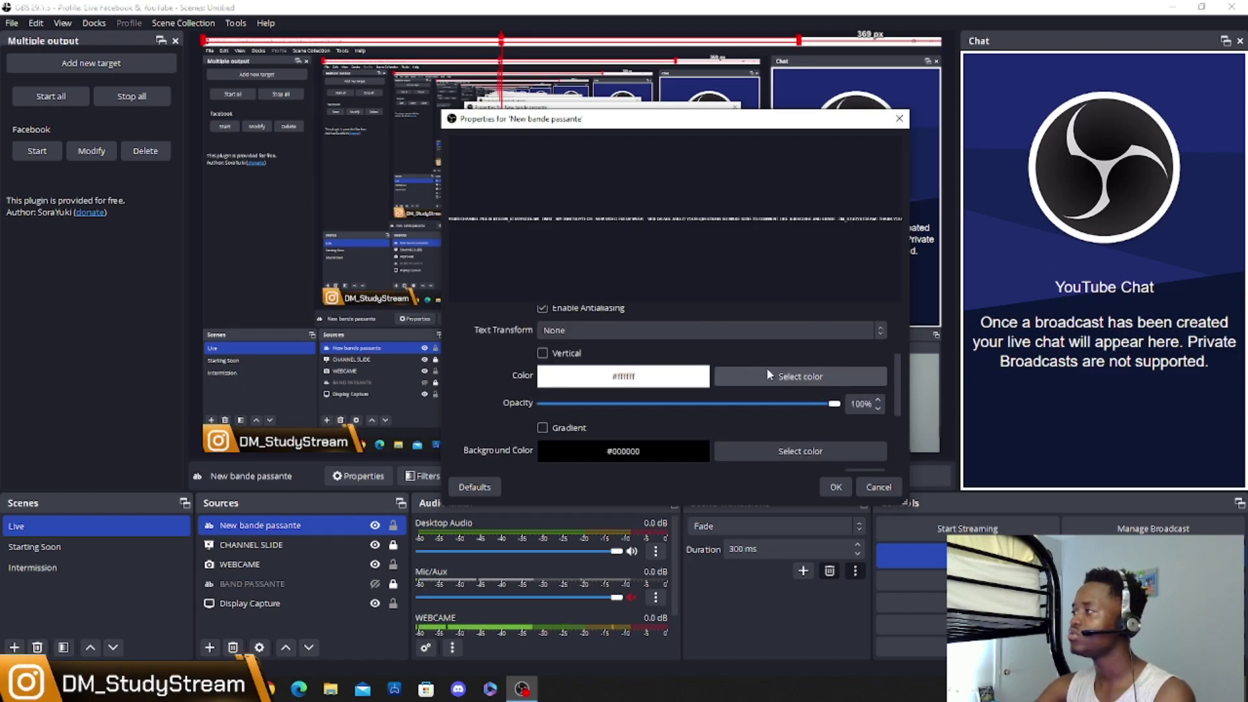
{"action": "scroll", "coordinate": [536, 404], "scroll_direction": "down", "scroll_amount": 1}
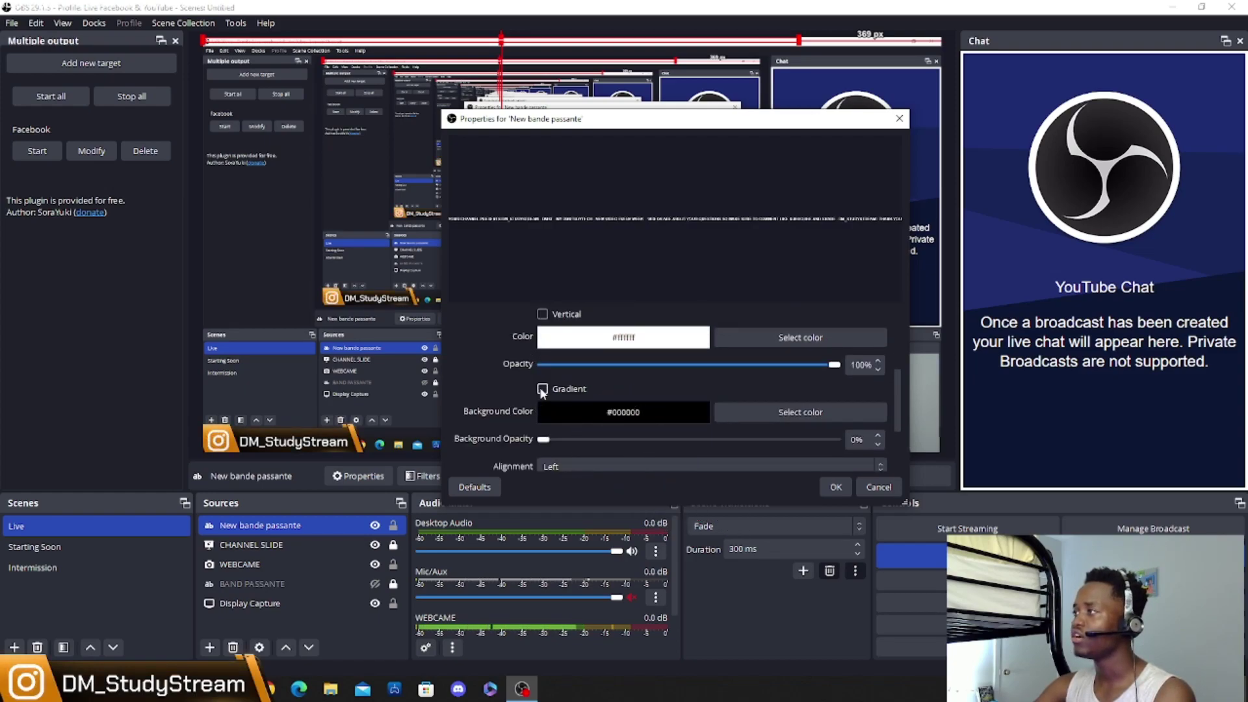
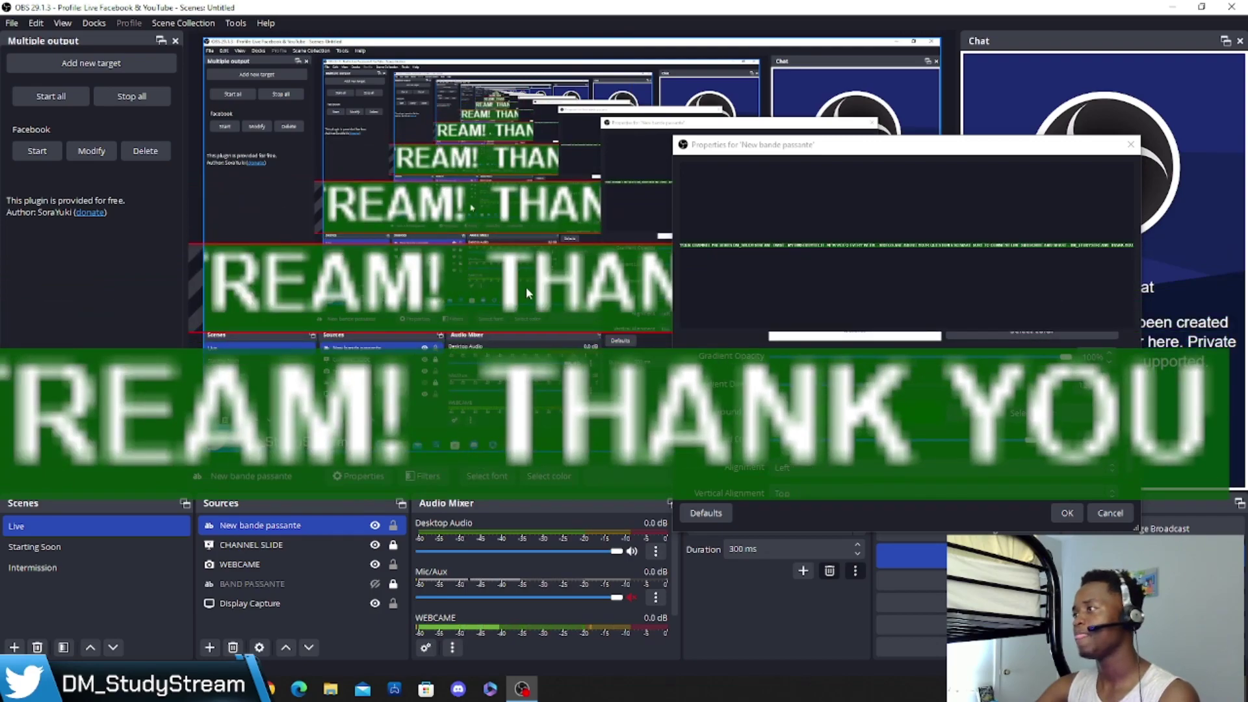
{"action": "left_click_drag", "start_coordinate": [1034, 440], "coordinate": [679, 452]}
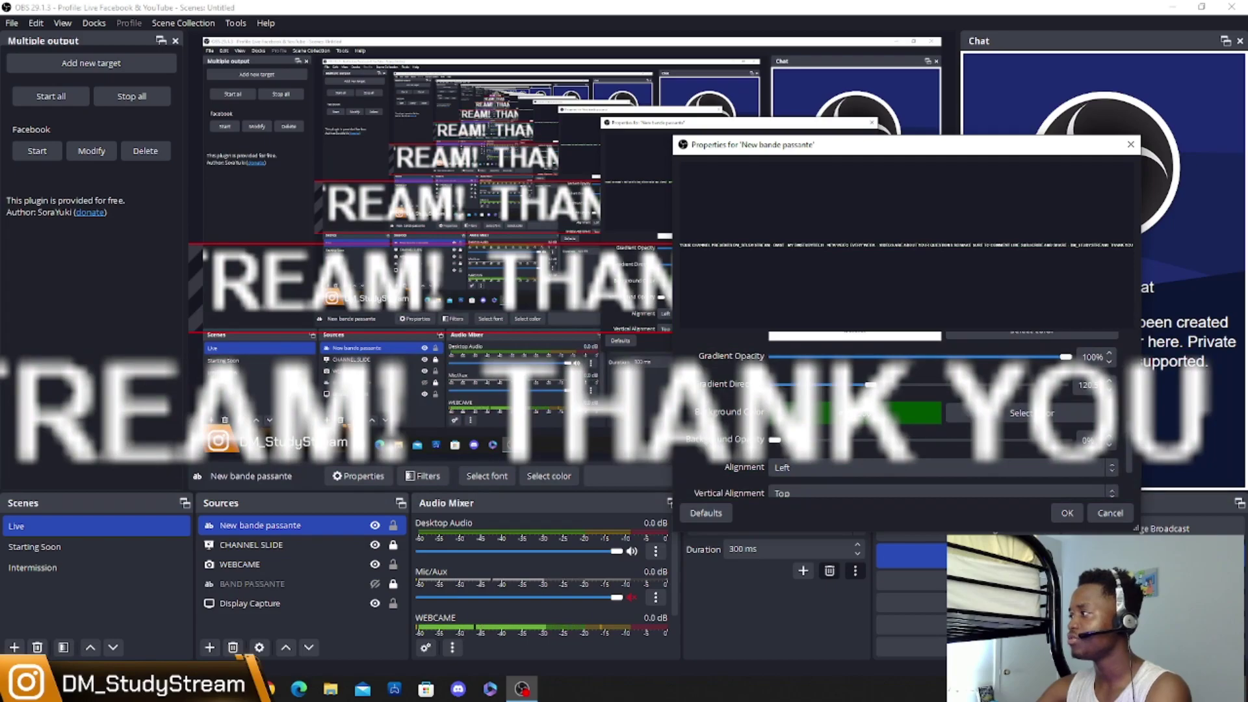
{"action": "left_click", "coordinate": [963, 415]}
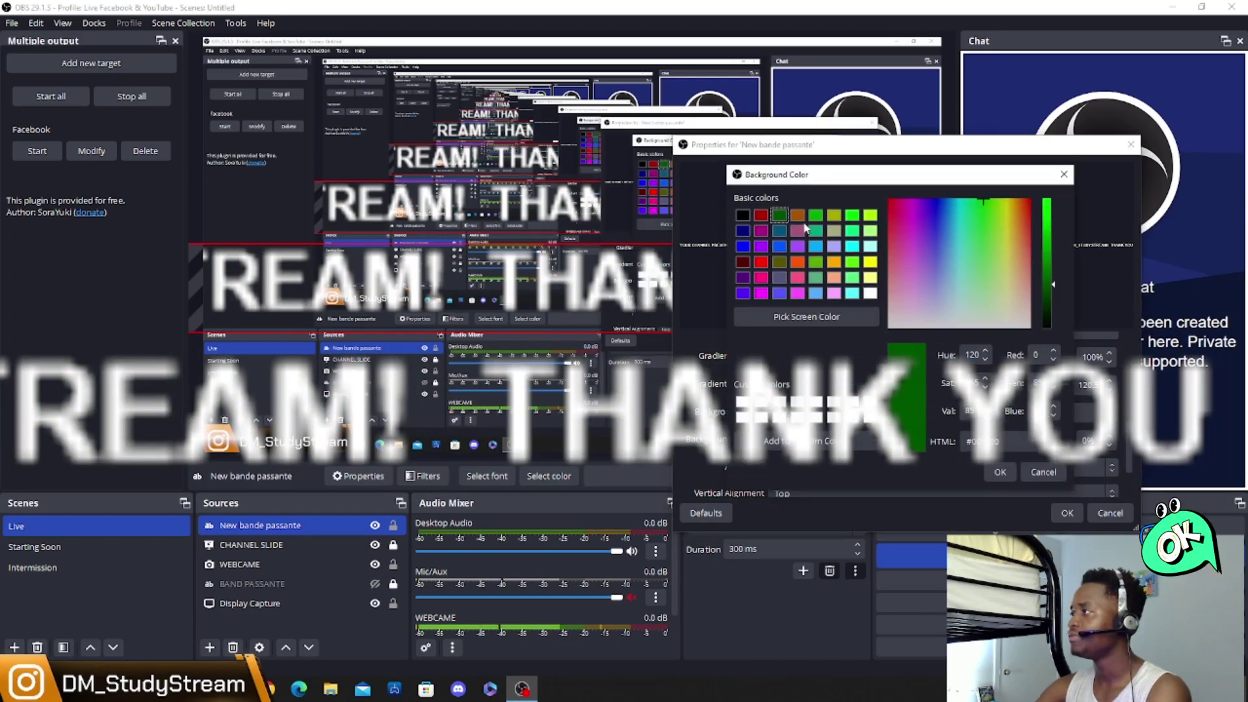
{"action": "left_click", "coordinate": [1000, 472]}
{"action": "scroll", "coordinate": [777, 440], "scroll_direction": "up", "scroll_amount": 2}
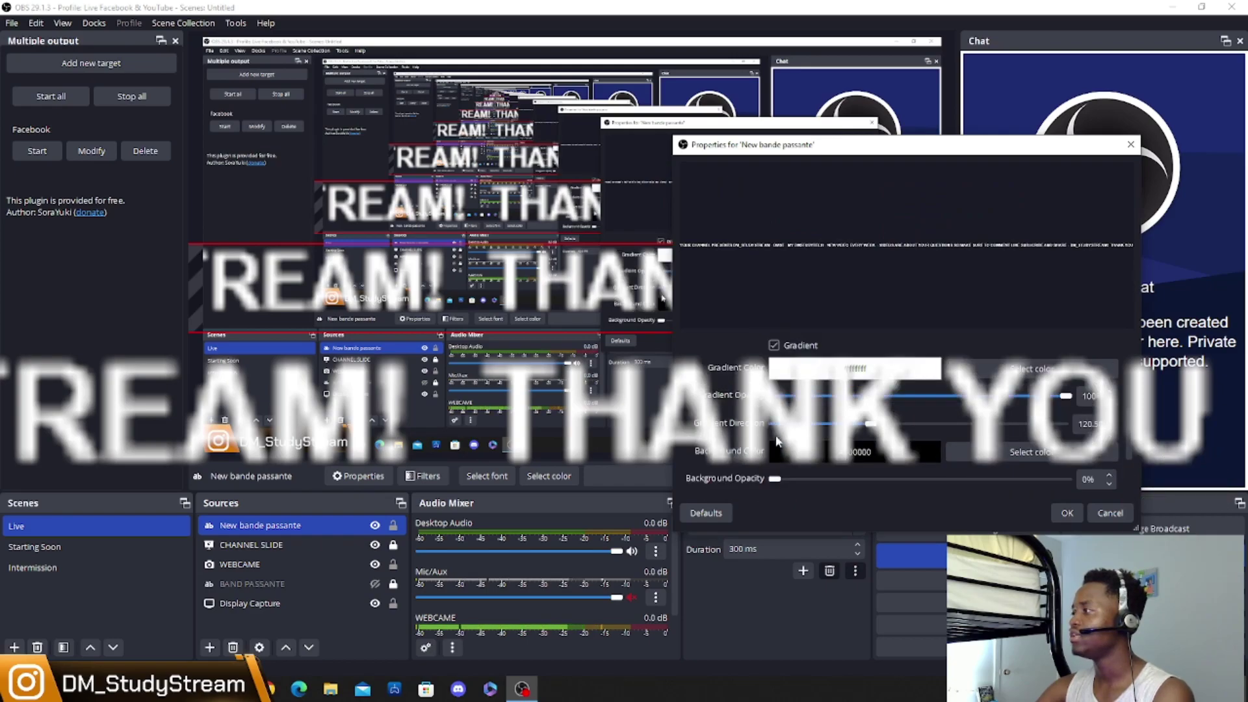
{"action": "left_click", "coordinate": [774, 384]}
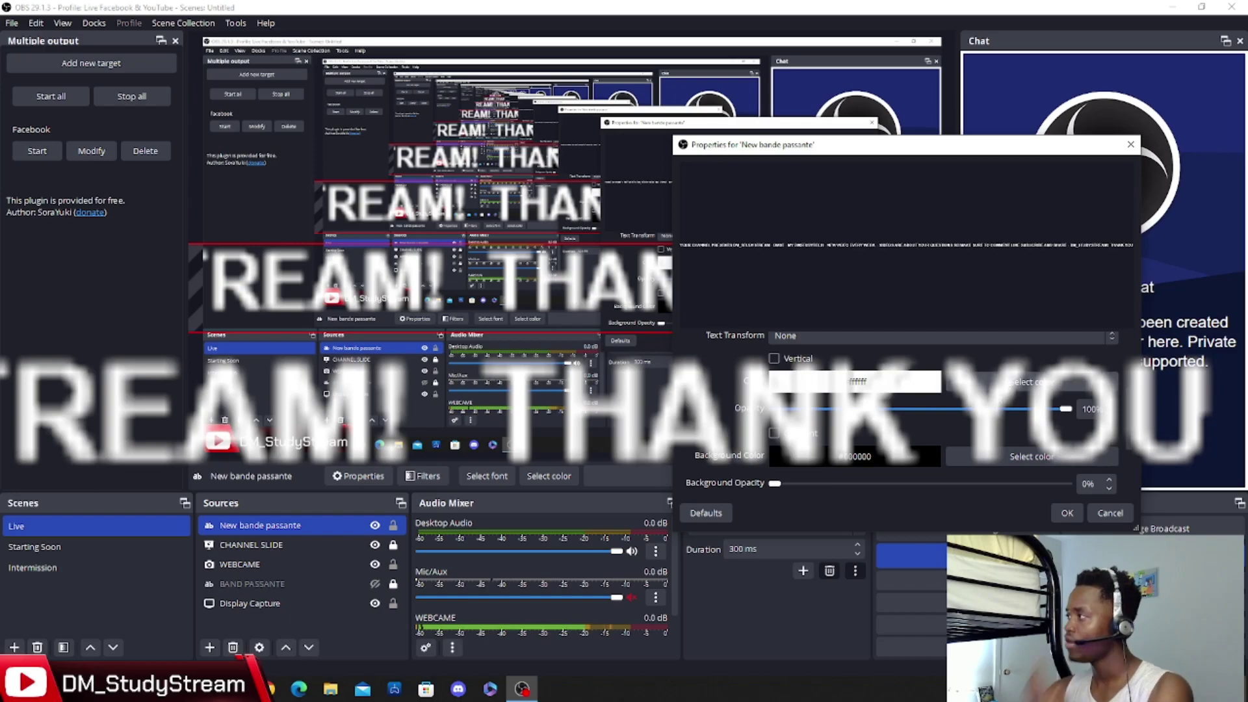
Try dark red and then black #000000 as the banner's text color
{"action": "left_click", "coordinate": [1030, 381]}
{"action": "left_click", "coordinate": [762, 216]}
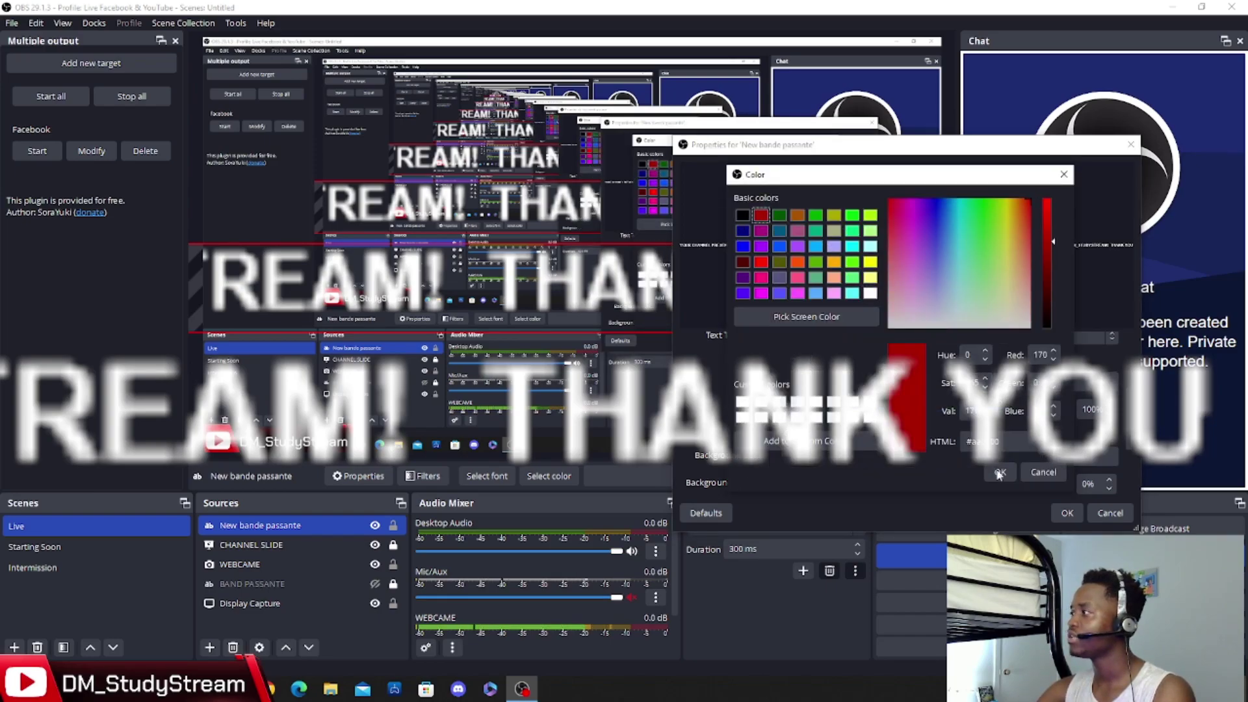
{"action": "left_click", "coordinate": [999, 471]}
{"action": "left_click", "coordinate": [1014, 390]}
{"action": "left_click", "coordinate": [743, 216]}
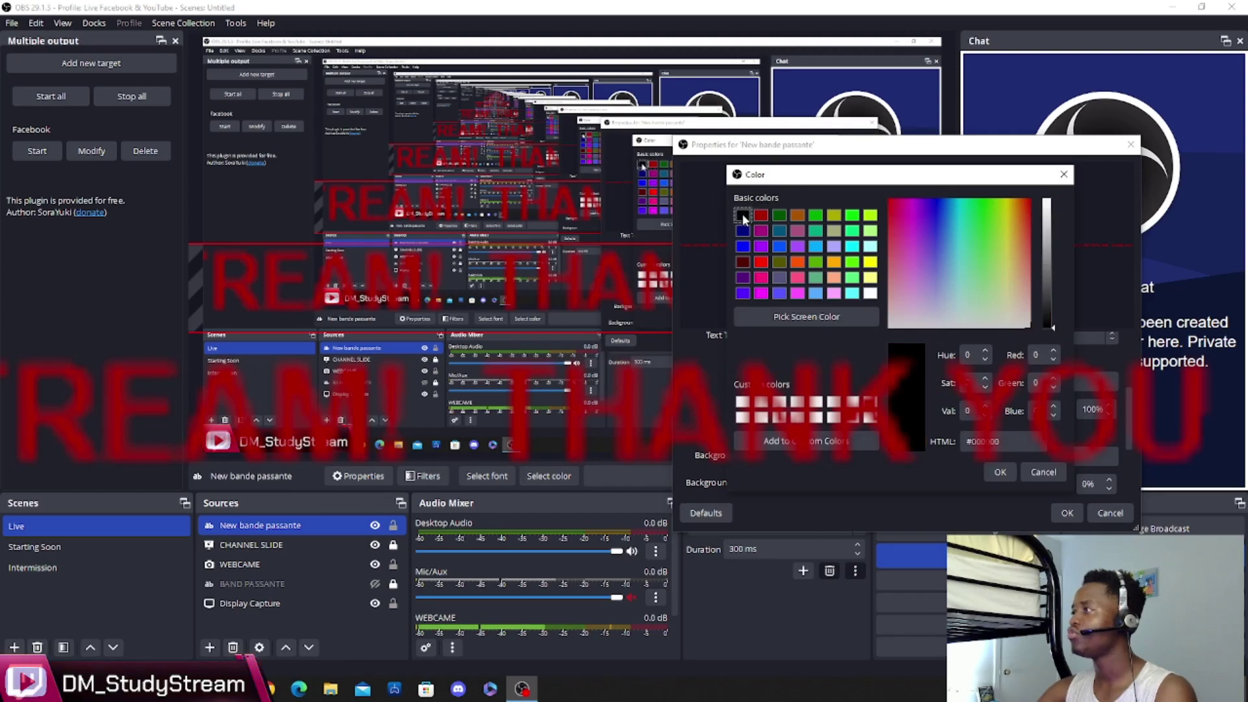
{"action": "left_click", "coordinate": [1009, 474]}
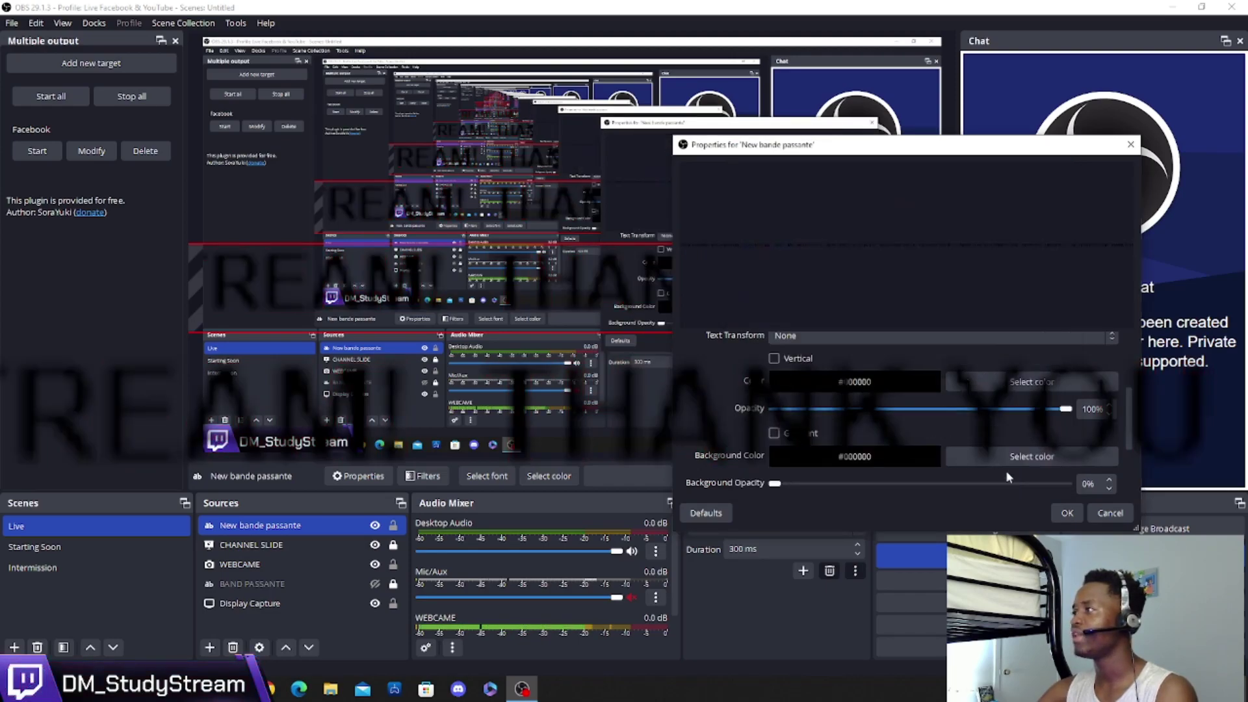
Set the banner's text color to white
{"action": "left_click", "coordinate": [1004, 383]}
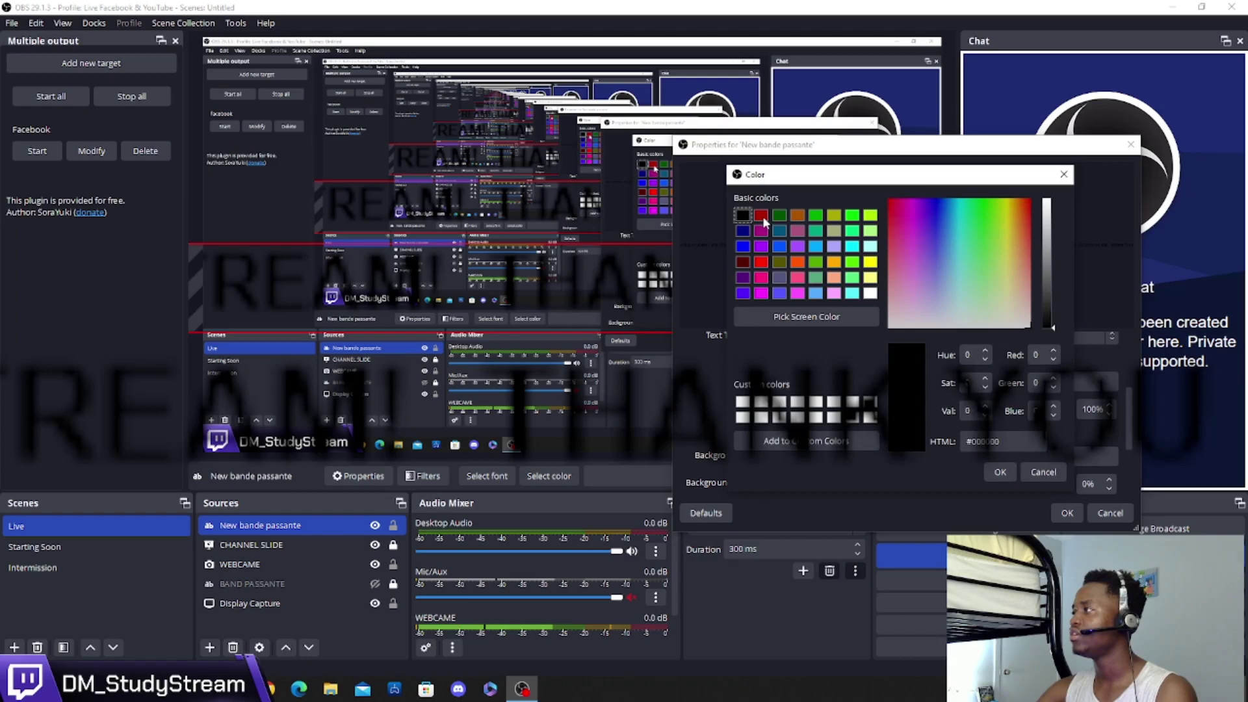
{"action": "left_click", "coordinate": [741, 401]}
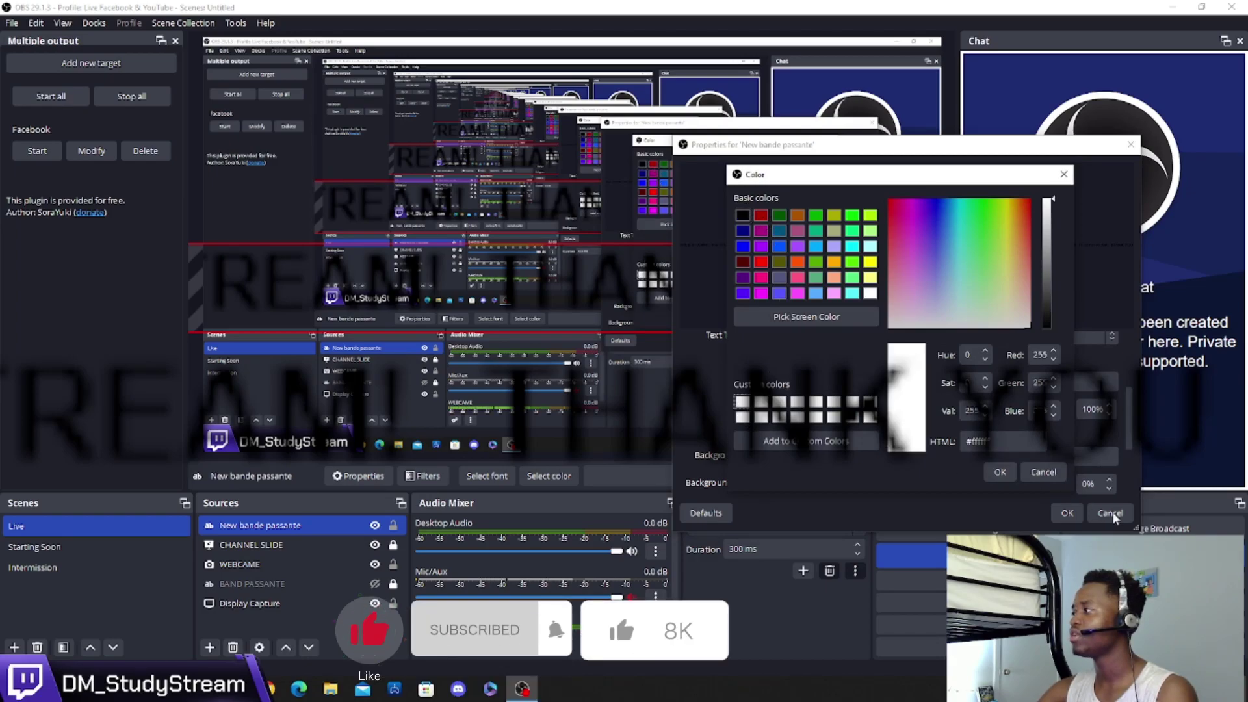
{"action": "left_click", "coordinate": [999, 472]}
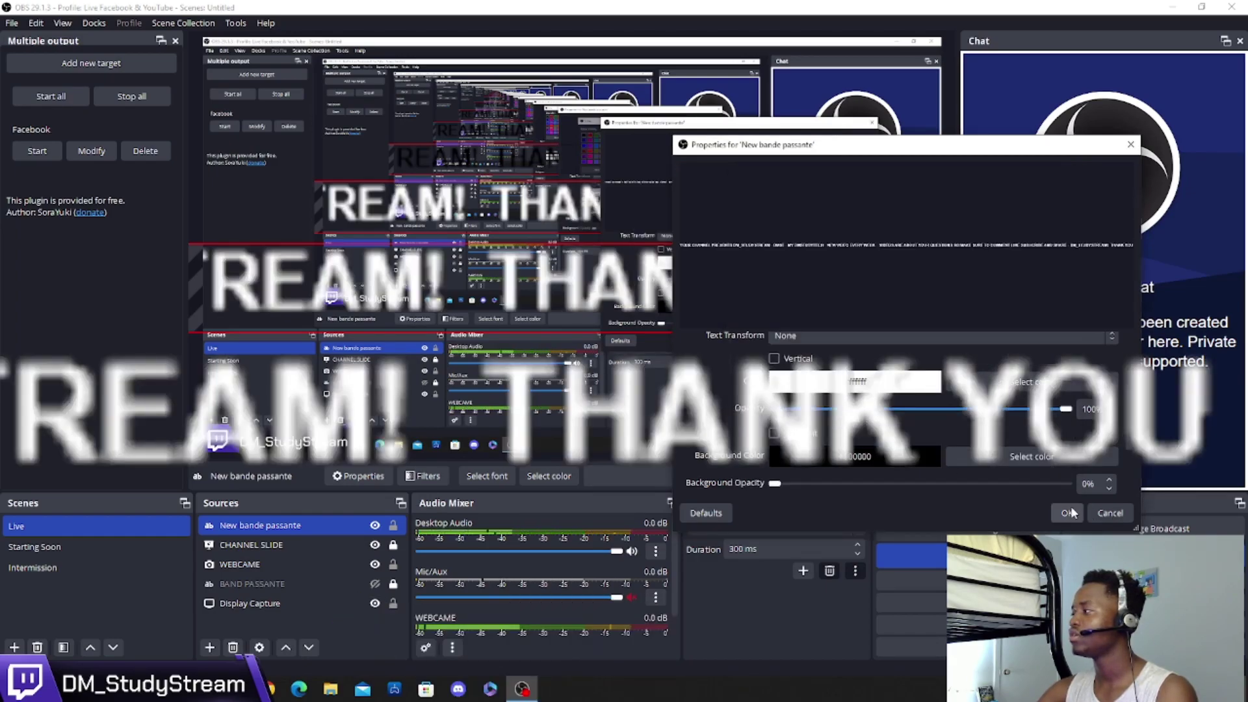
Turn on the Outline option for the New bande passante text
{"action": "scroll", "coordinate": [778, 499], "scroll_direction": "down", "scroll_amount": 3}
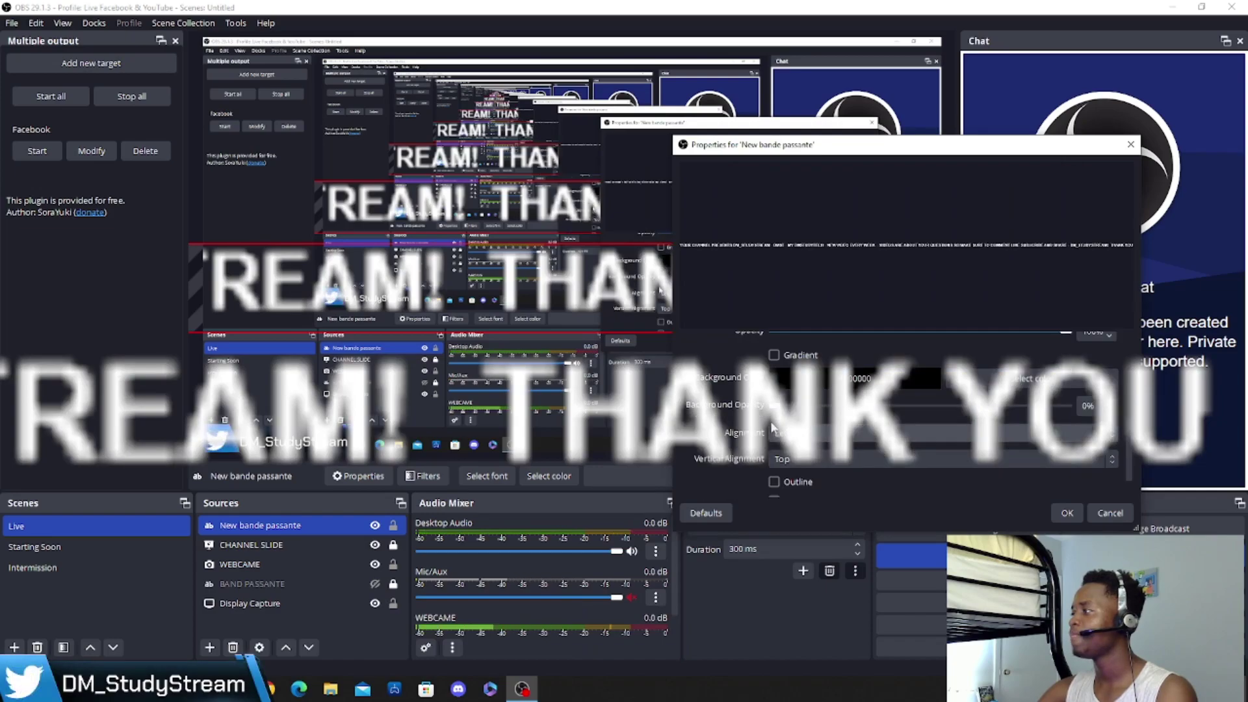
{"action": "scroll", "coordinate": [779, 498], "scroll_direction": "down", "scroll_amount": 1}
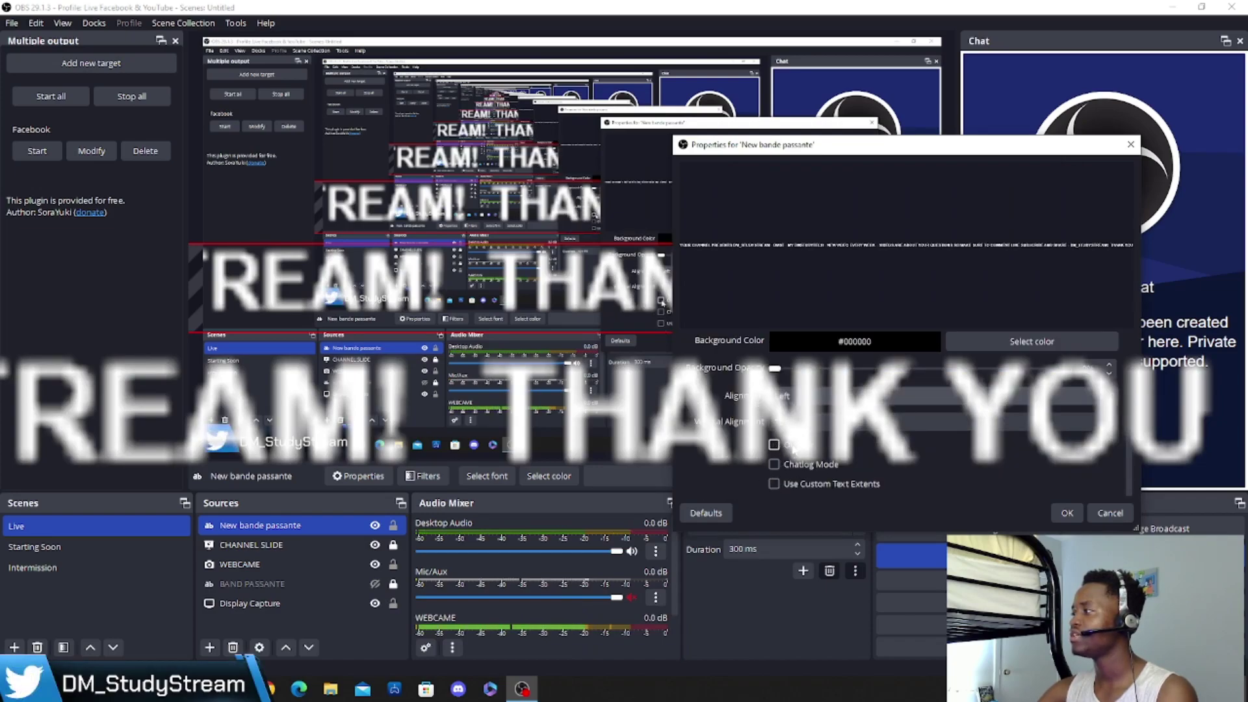
{"action": "scroll", "coordinate": [784, 448], "scroll_direction": "up", "scroll_amount": 1}
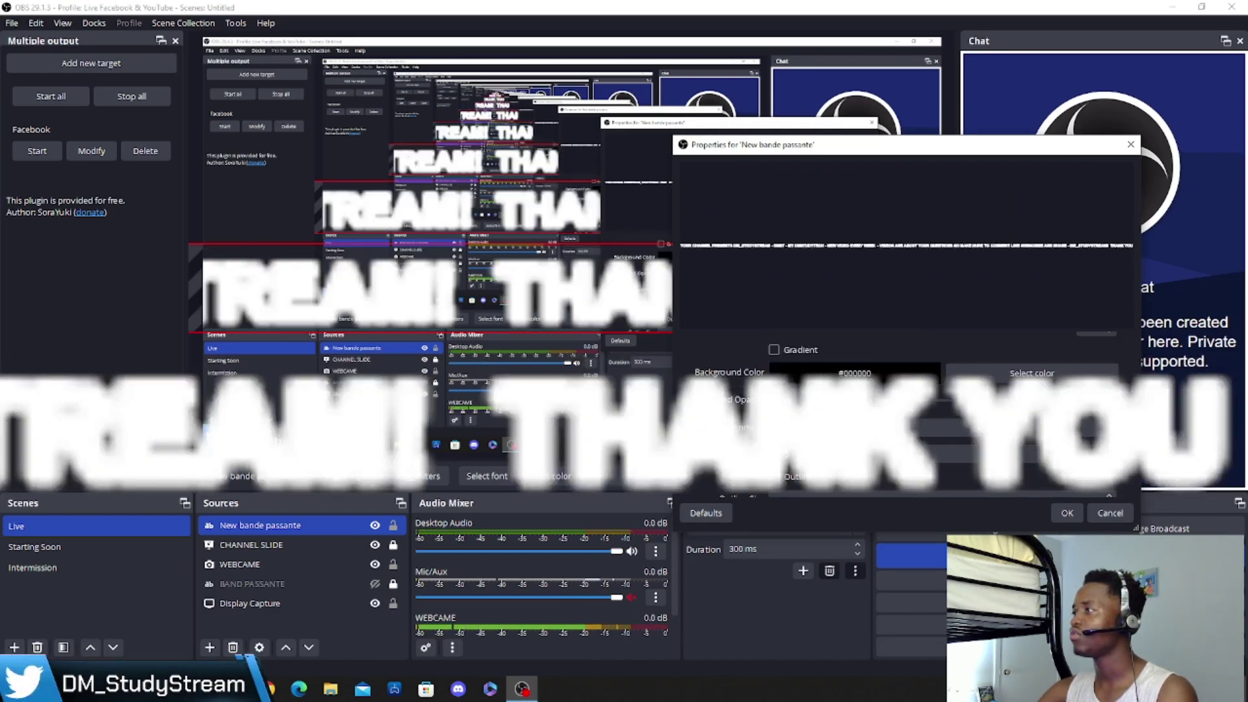
{"action": "scroll", "coordinate": [787, 456], "scroll_direction": "down", "scroll_amount": 2}
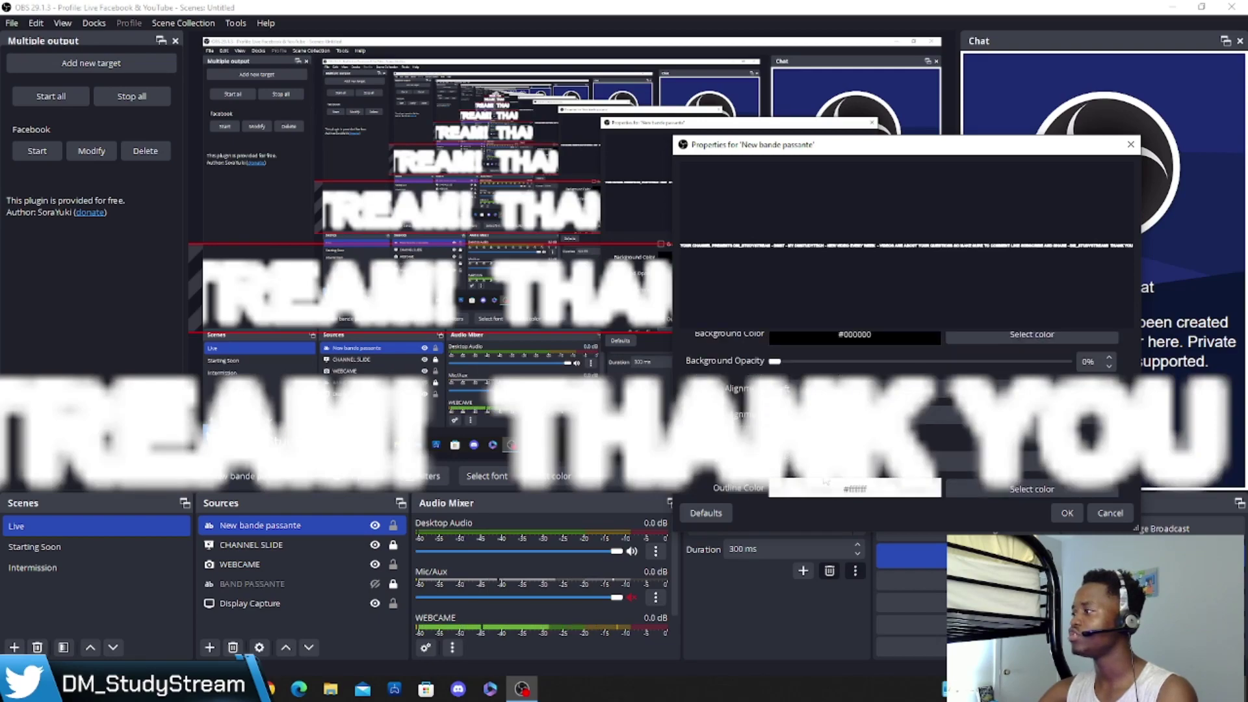
Set the banner text's outline color to dark blue from the basic colors
{"action": "left_click", "coordinate": [956, 412]}
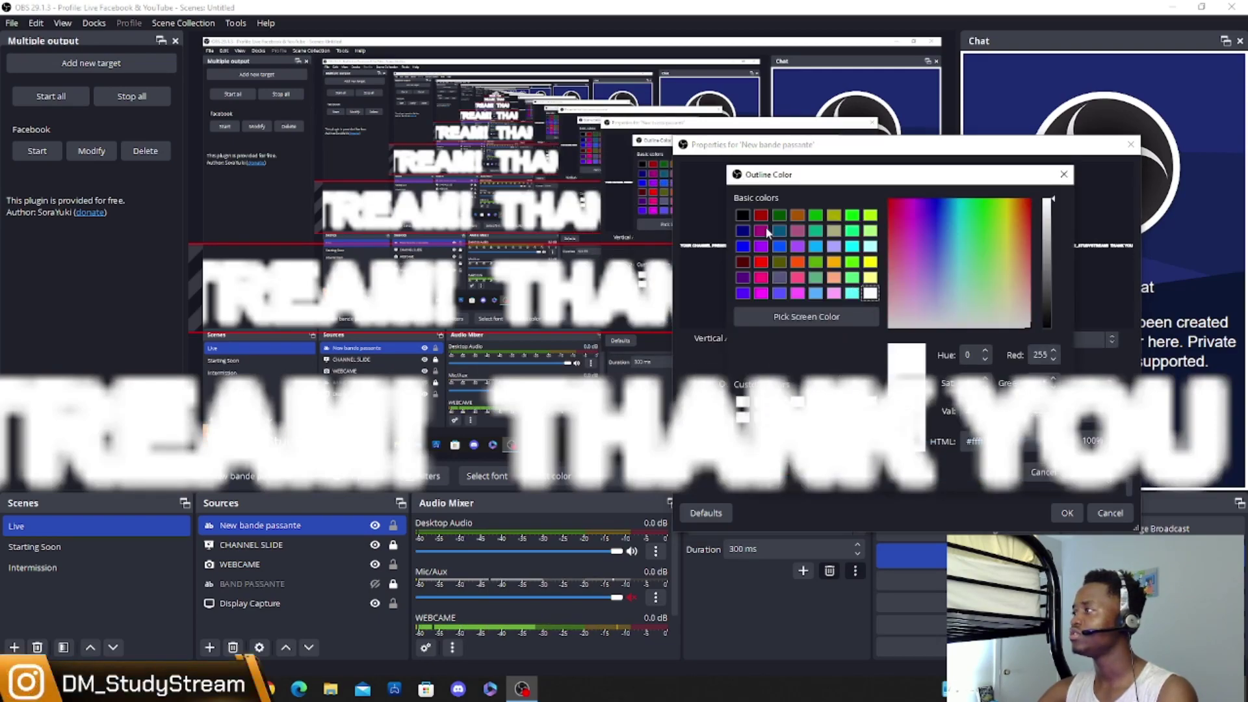
{"action": "left_click", "coordinate": [743, 231]}
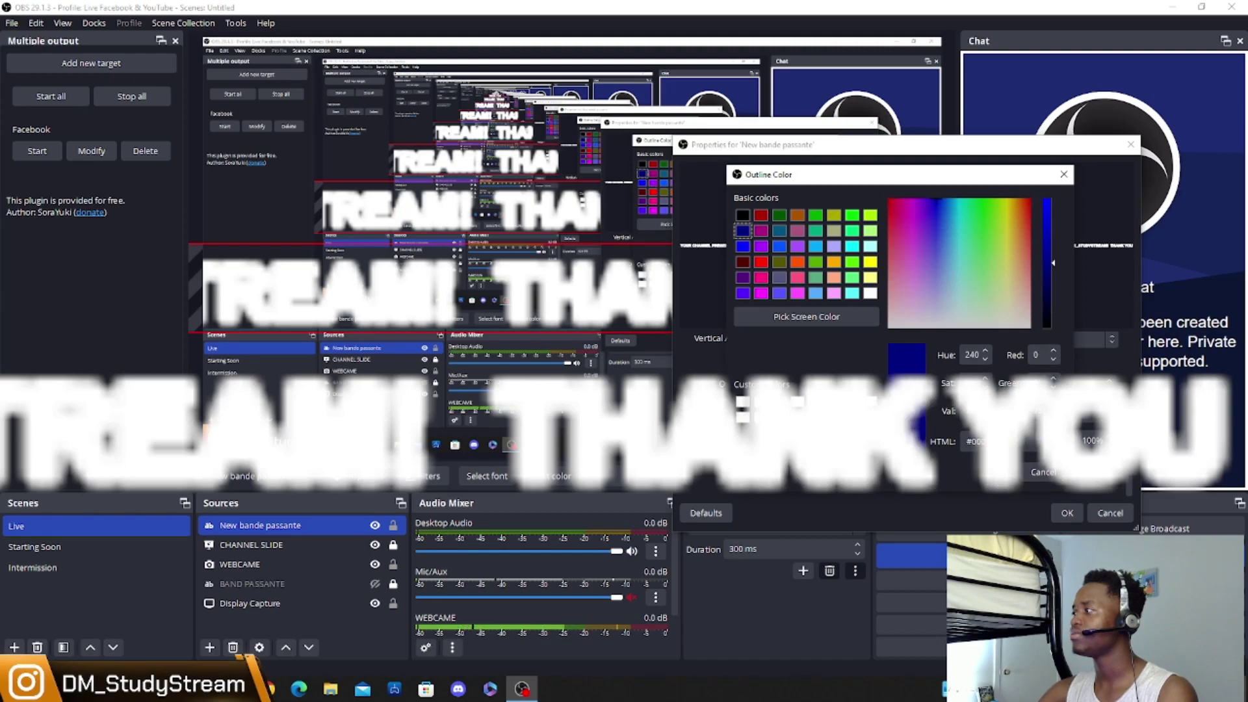
{"action": "key", "text": "Return"}
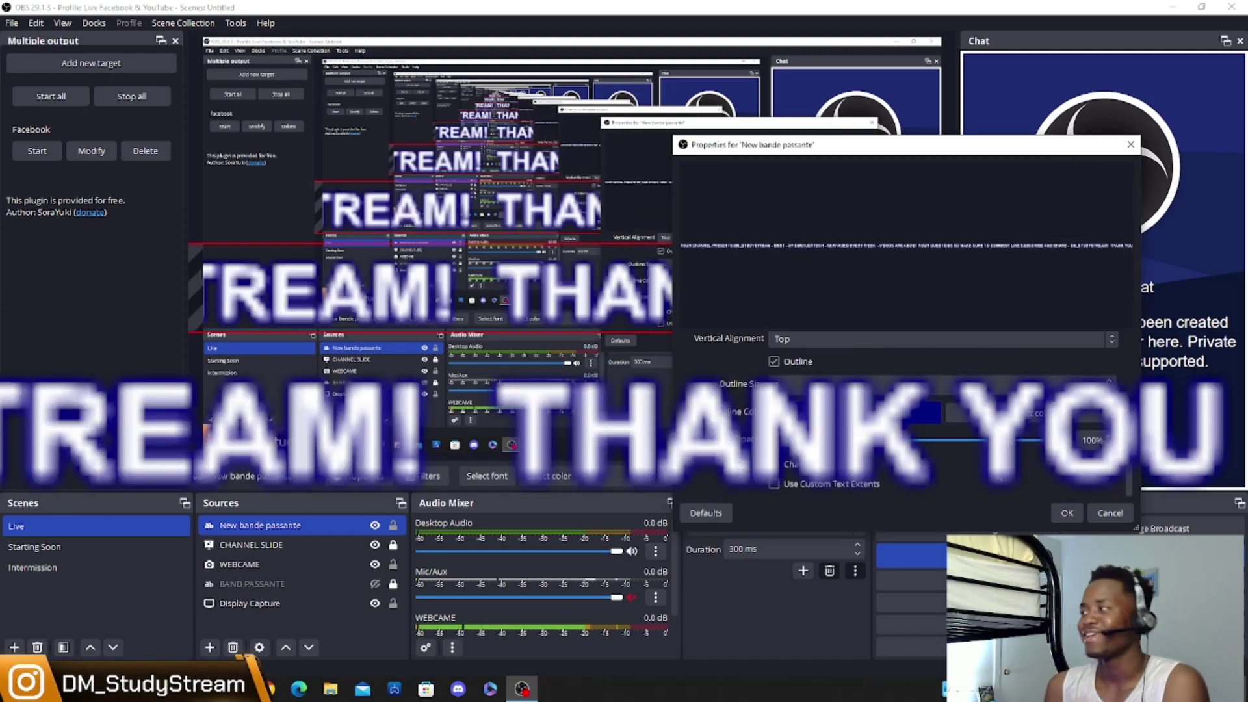
{"action": "left_click_drag", "start_coordinate": [935, 145], "coordinate": [858, 144]}
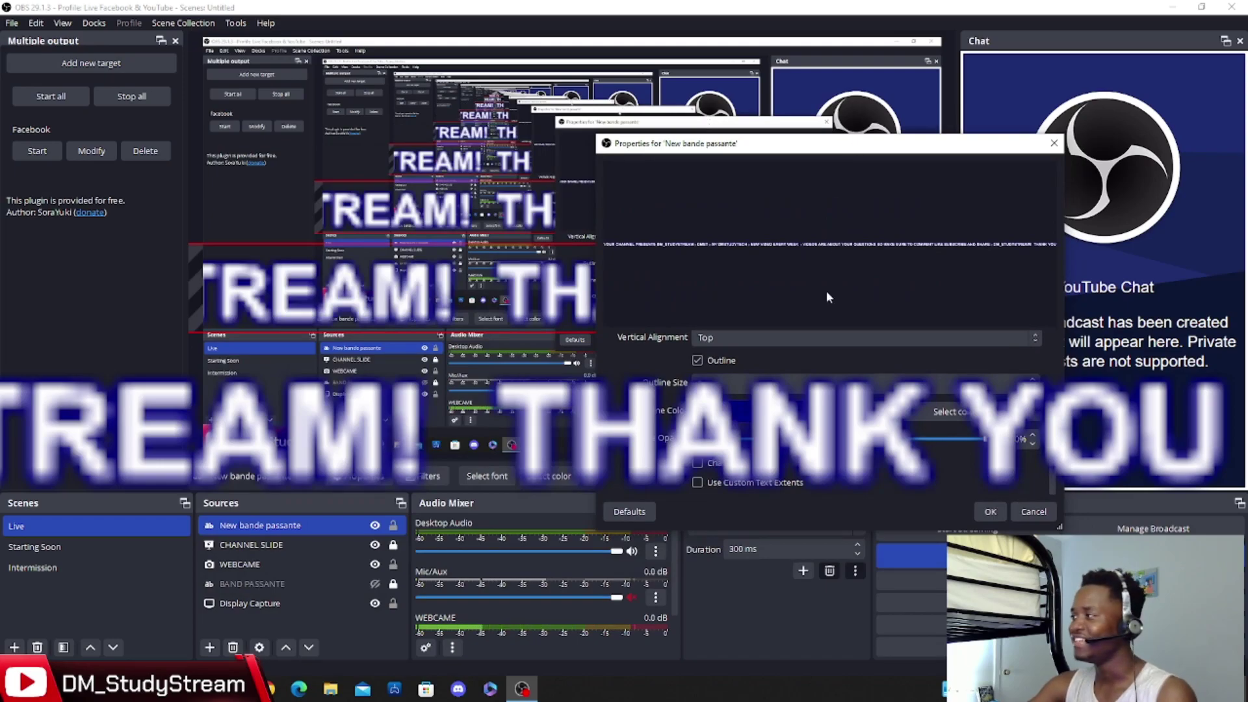
Open the outline color choices for the New bande passante text
{"action": "left_click", "coordinate": [942, 419]}
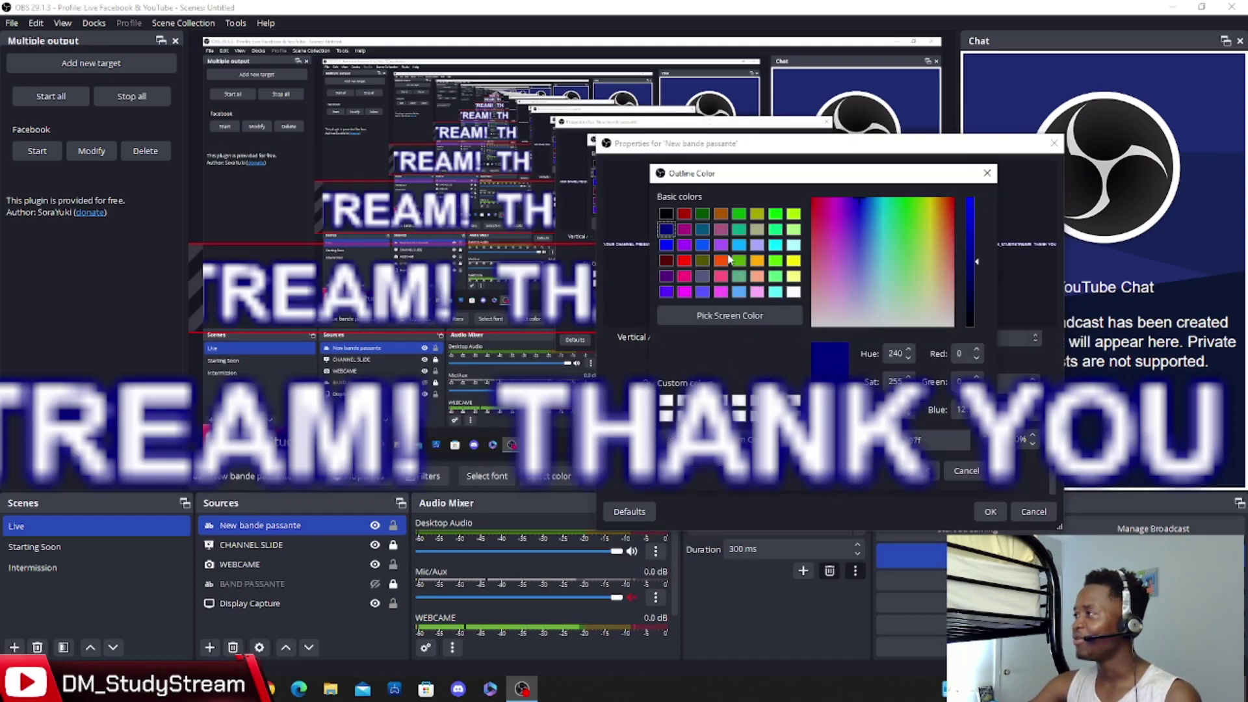
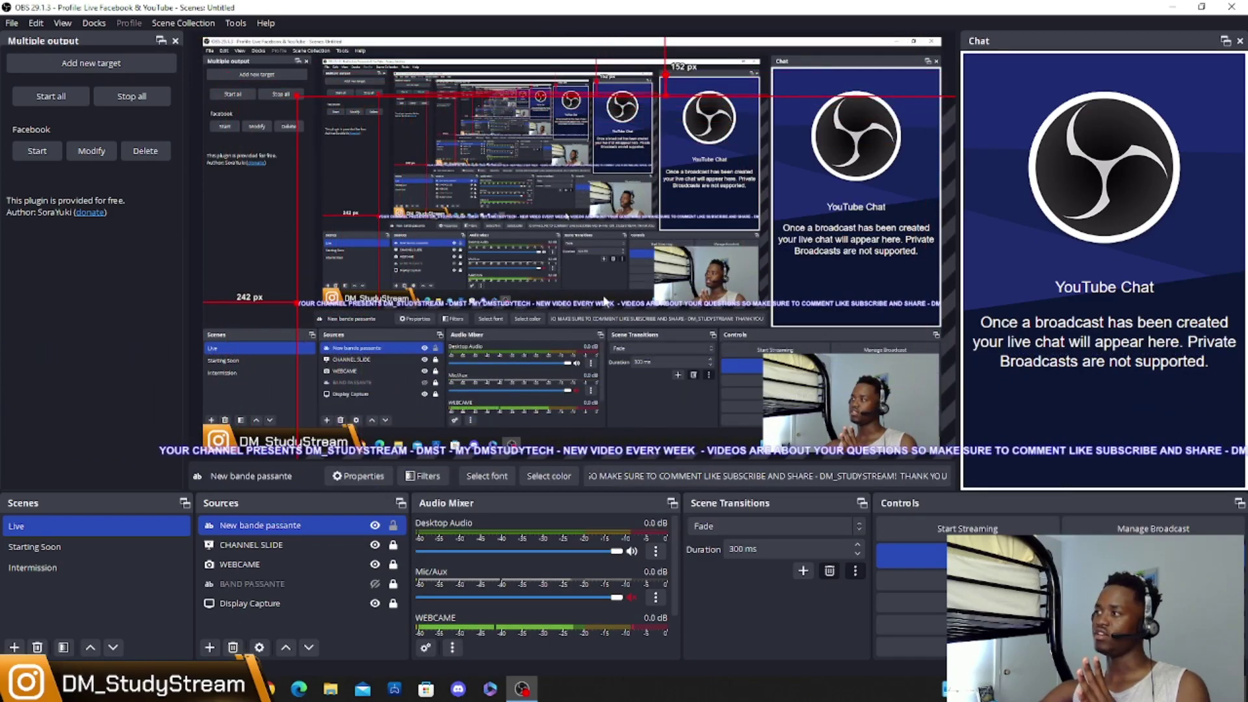
Resize the New bande passante banner on the canvas and position it along the canvas's bottom edge
{"action": "left_click_drag", "start_coordinate": [591, 362], "coordinate": [837, 423]}
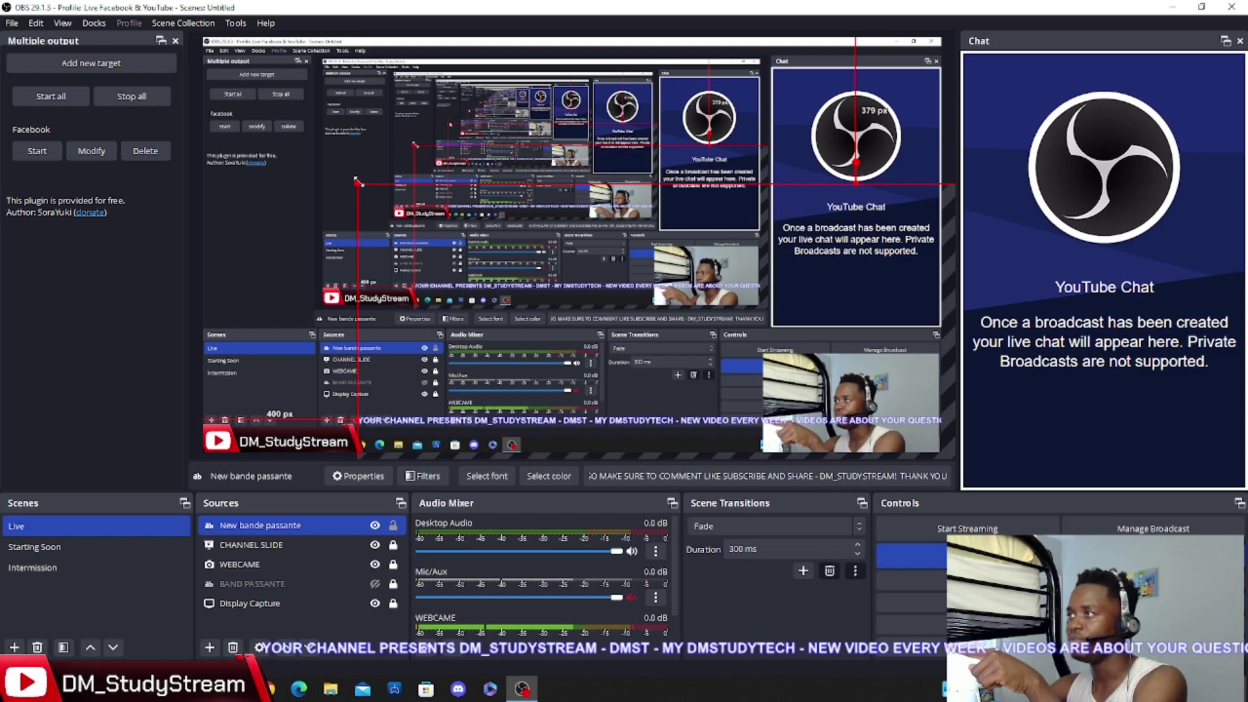
{"action": "left_click_drag", "start_coordinate": [401, 286], "coordinate": [206, 330]}
{"action": "left_click_drag", "start_coordinate": [529, 174], "coordinate": [618, 260]}
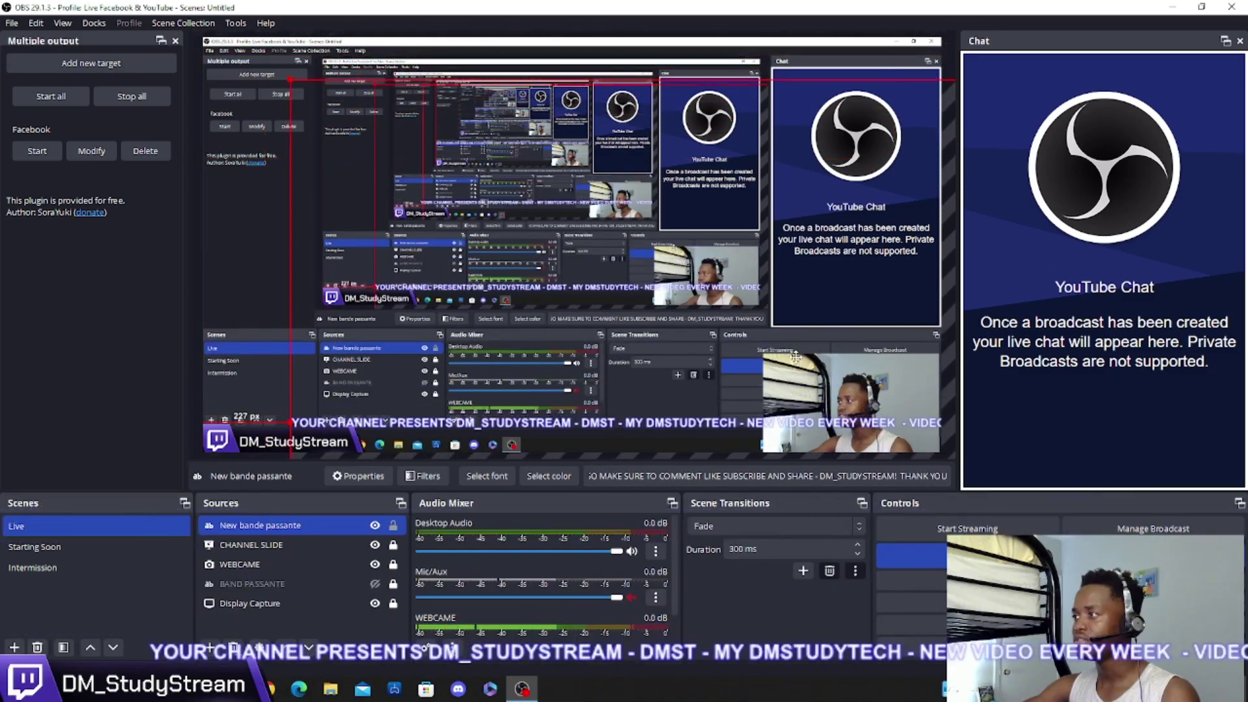
{"action": "left_click_drag", "start_coordinate": [453, 423], "coordinate": [359, 93]}
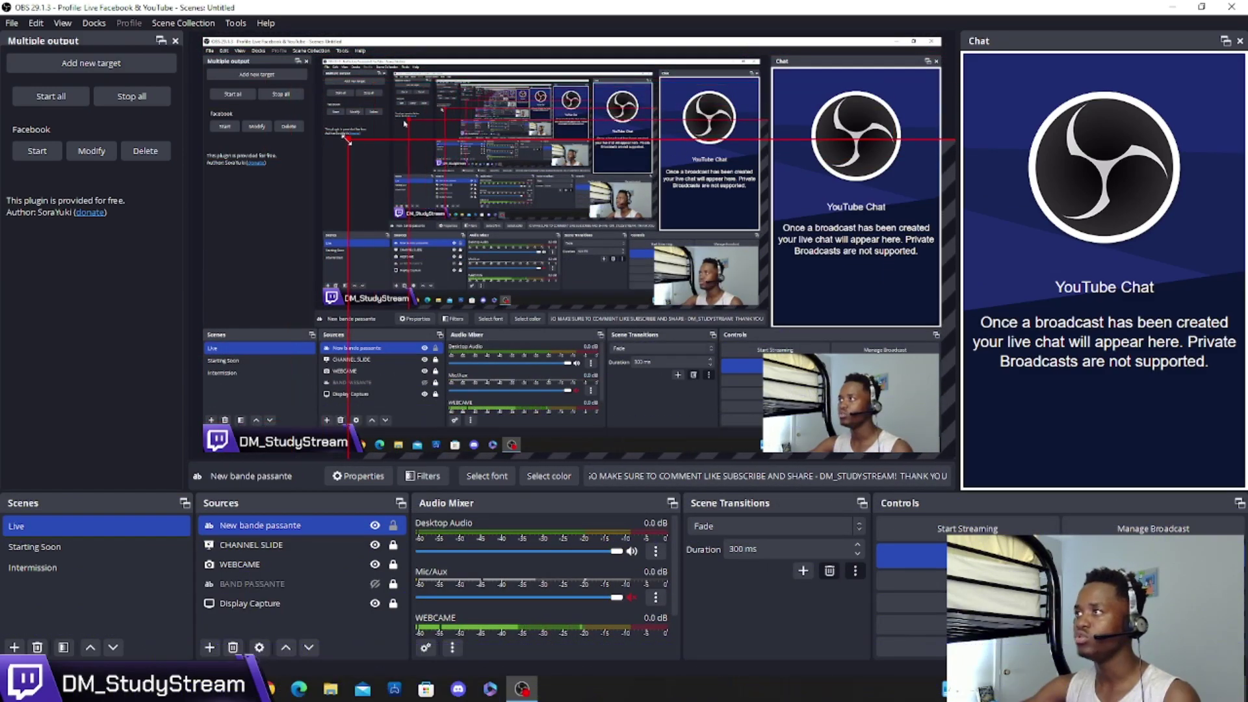
{"action": "left_click_drag", "start_coordinate": [347, 139], "coordinate": [323, 128]}
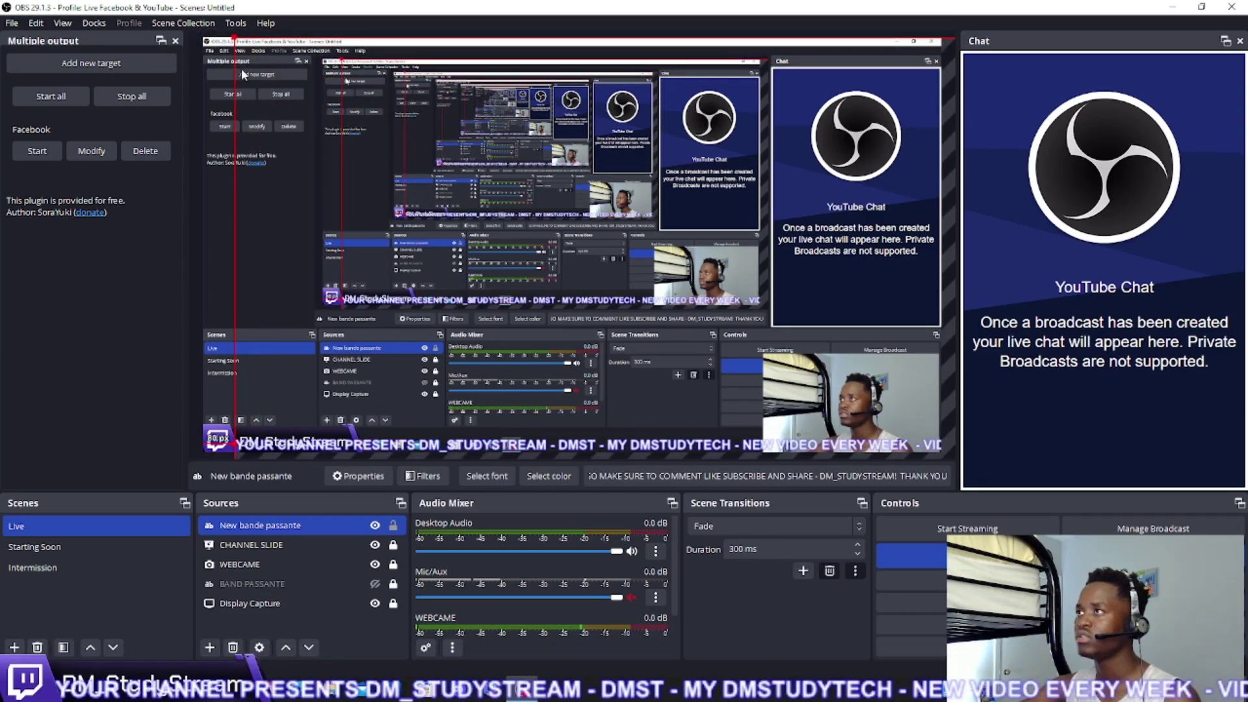
{"action": "left_click_drag", "start_coordinate": [242, 74], "coordinate": [449, 279]}
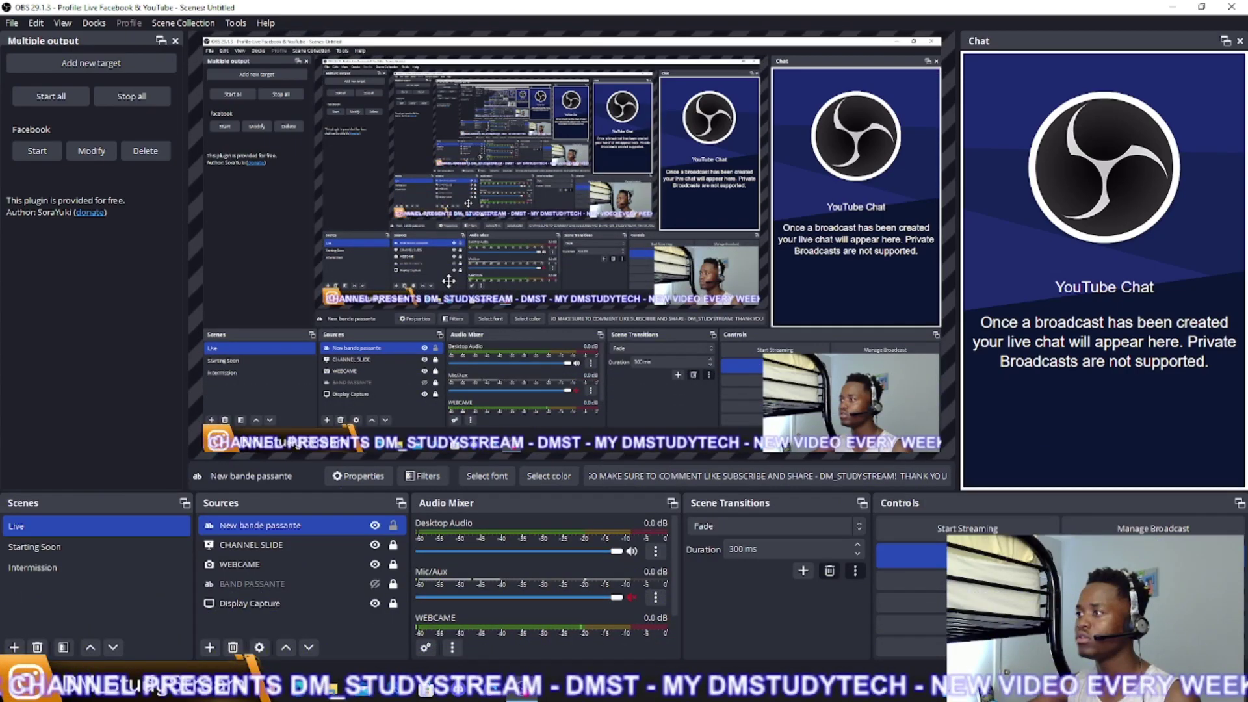
Show the BAND PASSANTE banner on the canvas for comparison and hide it again
{"action": "left_click", "coordinate": [364, 585]}
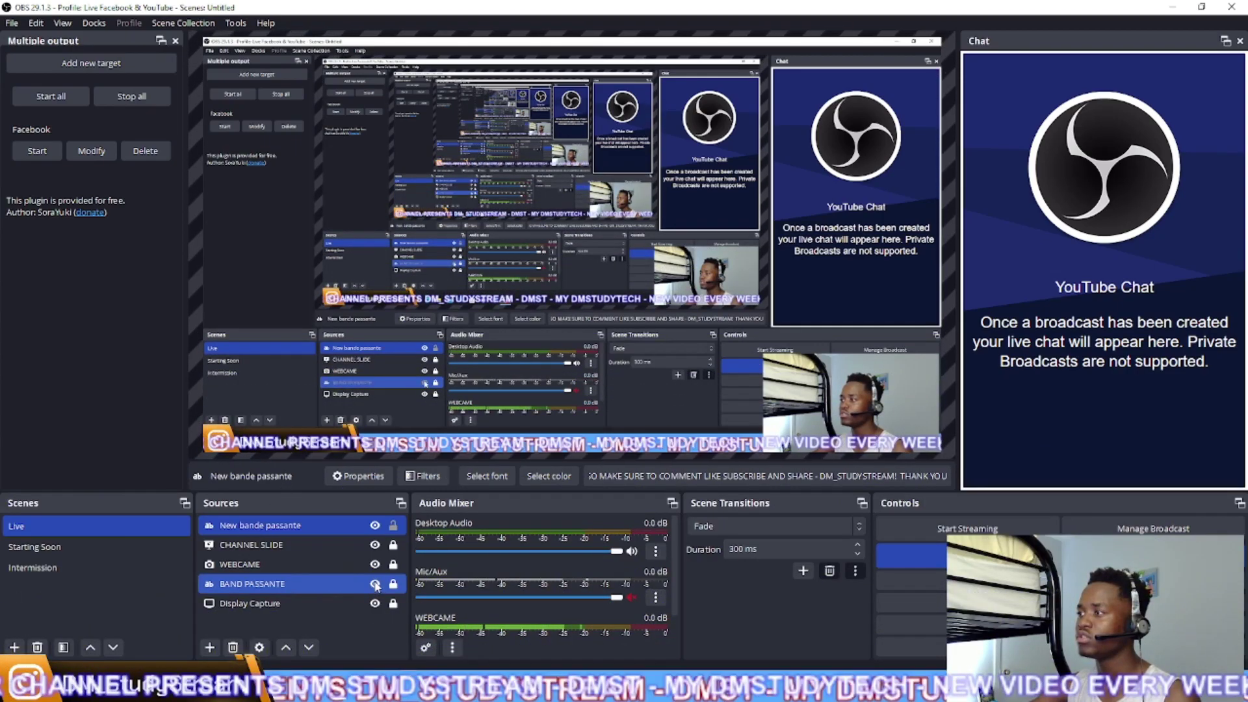
{"action": "left_click", "coordinate": [375, 584]}
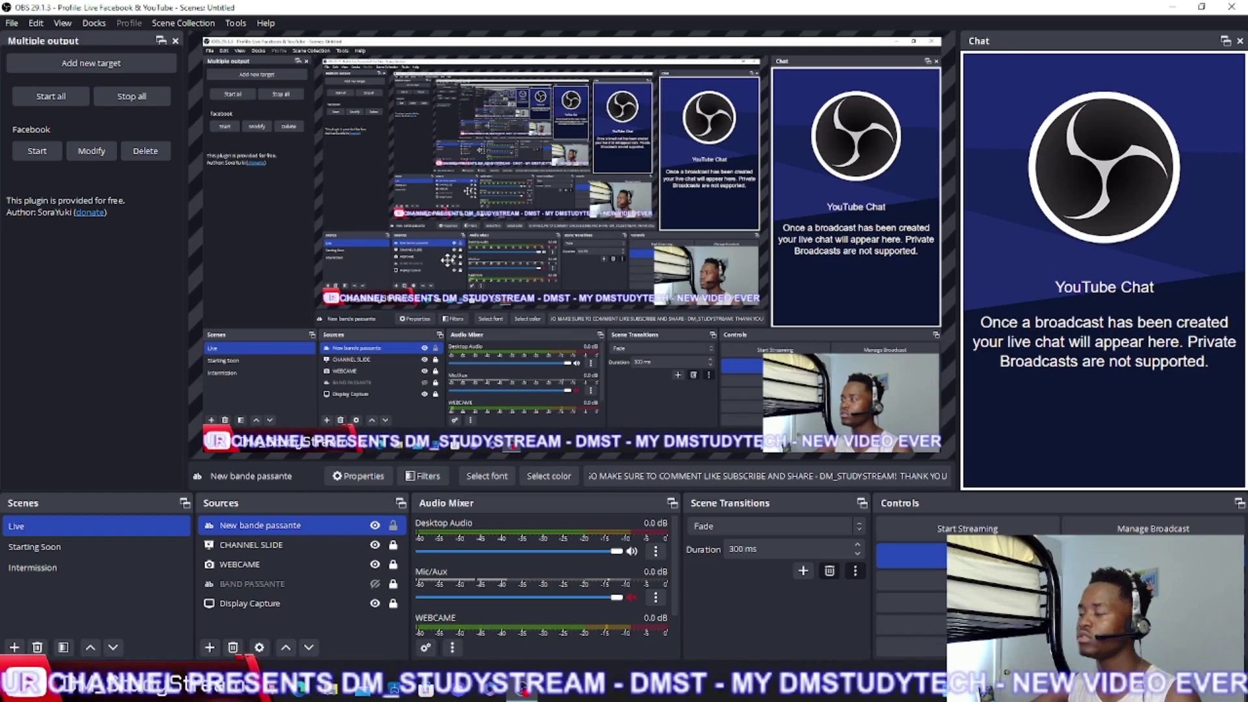
Open the New bande passante properties and turn on the Gradient option for its text
{"action": "double_click", "coordinate": [330, 527]}
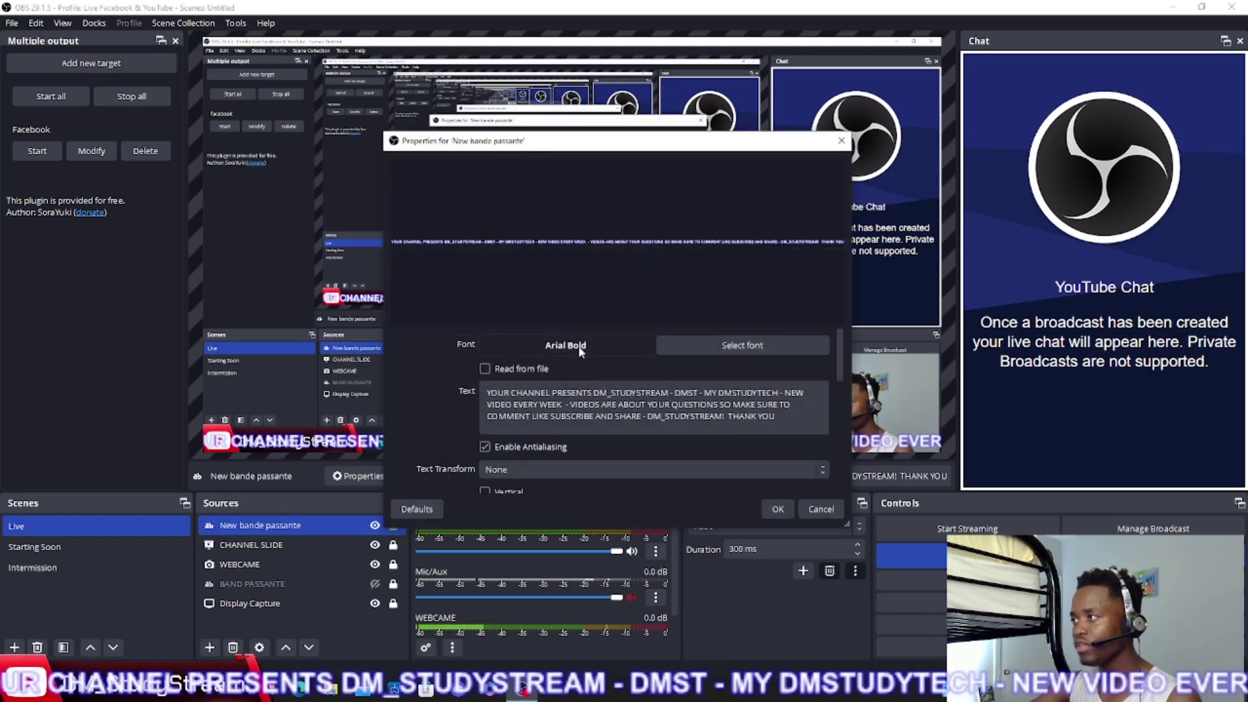
{"action": "scroll", "coordinate": [552, 443], "scroll_direction": "down", "scroll_amount": 3}
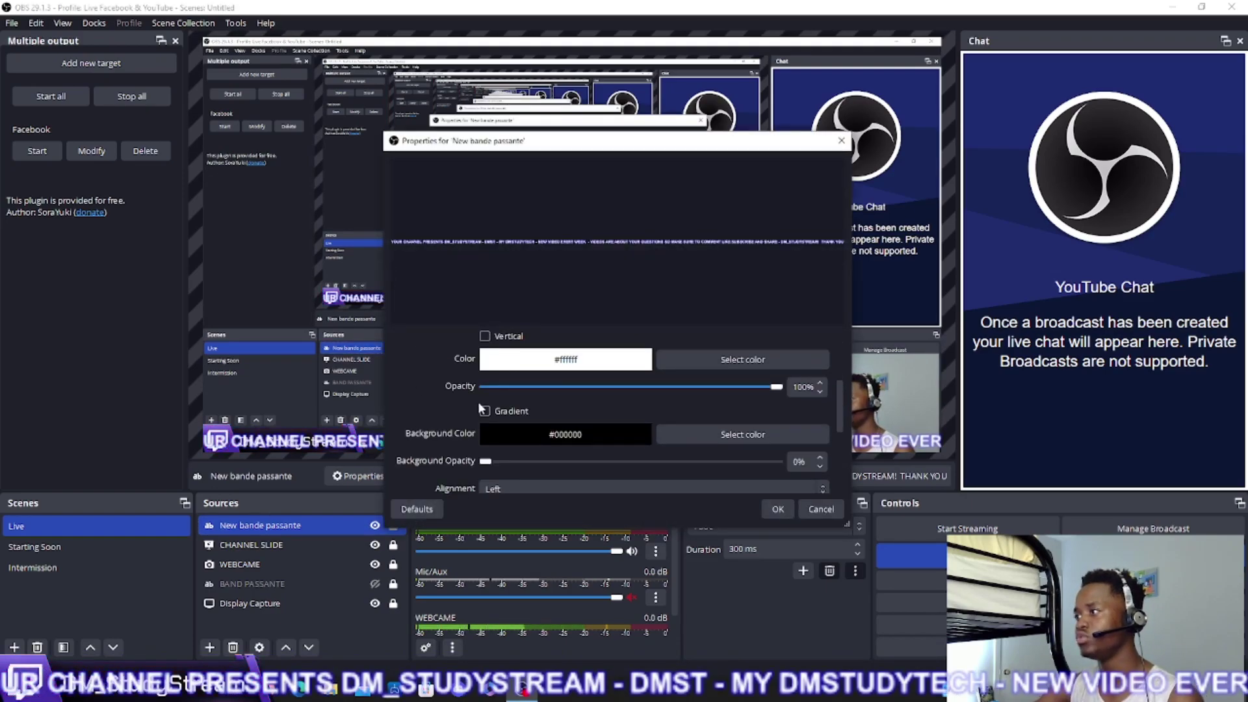
{"action": "scroll", "coordinate": [641, 434], "scroll_direction": "down", "scroll_amount": 2}
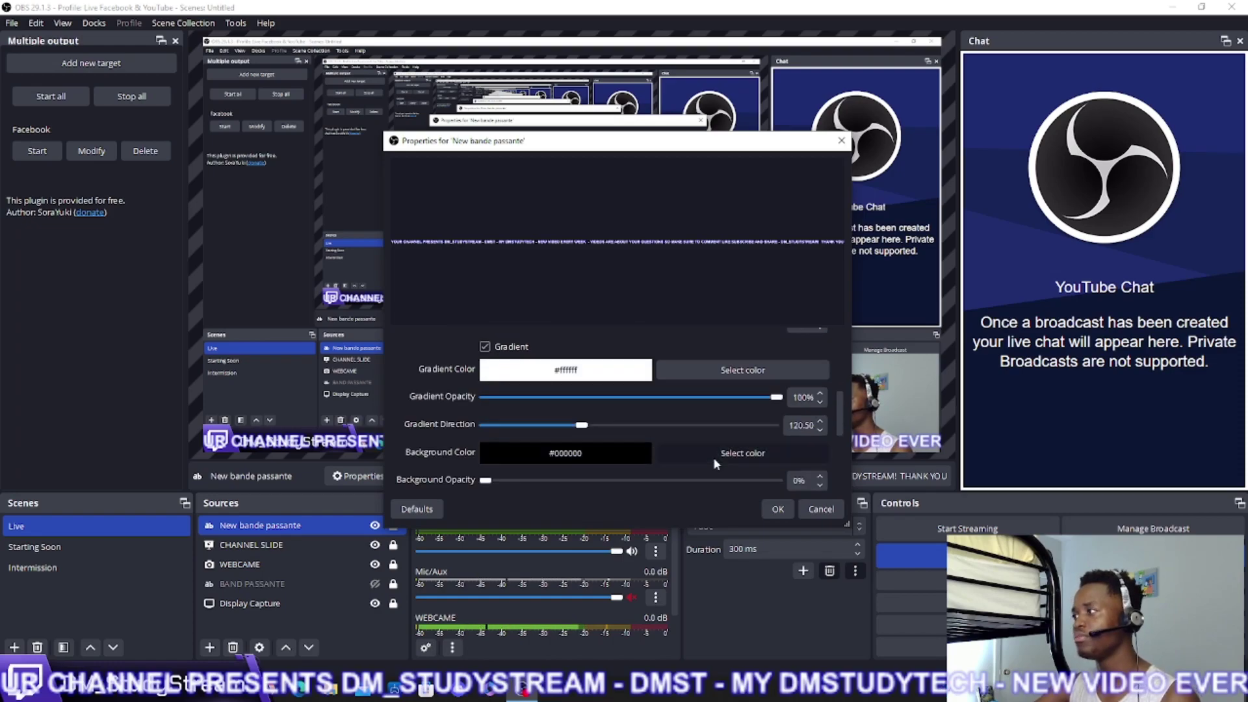
Set the banner's background color to white #ffffff and its background opacity to 91%
{"action": "left_click", "coordinate": [743, 451]}
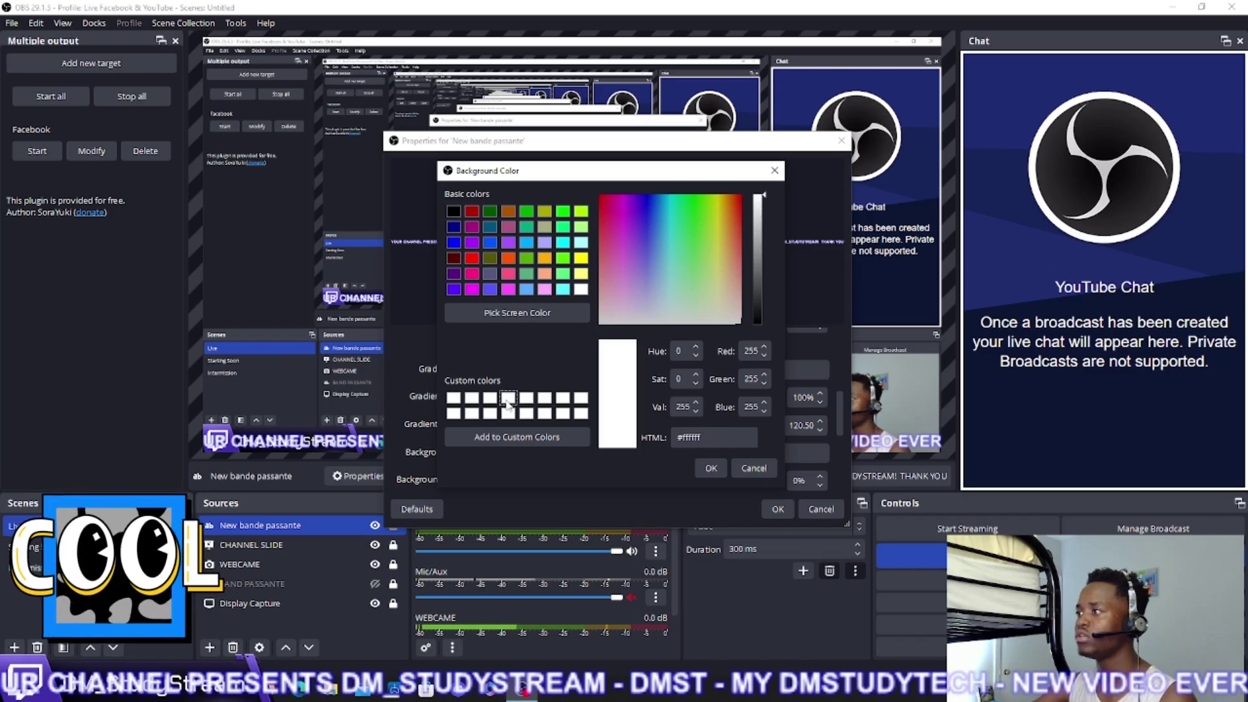
{"action": "left_click", "coordinate": [712, 470]}
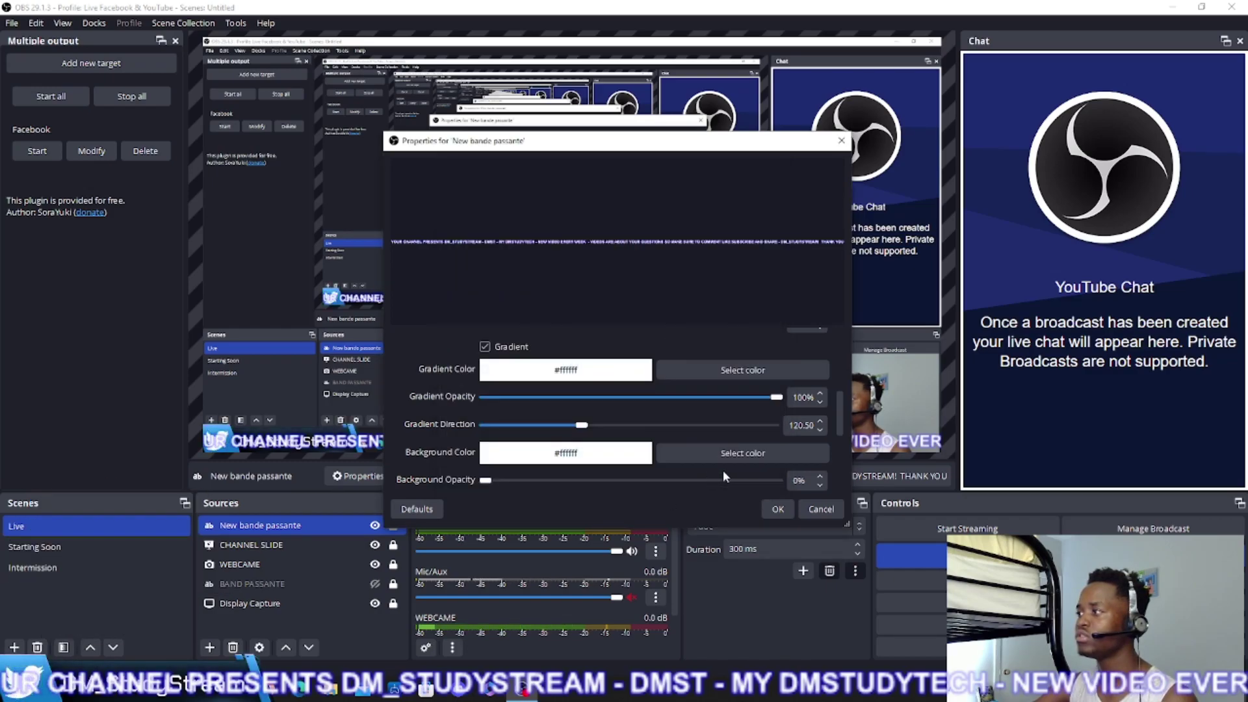
{"action": "scroll", "coordinate": [576, 480], "scroll_direction": "down", "scroll_amount": 1}
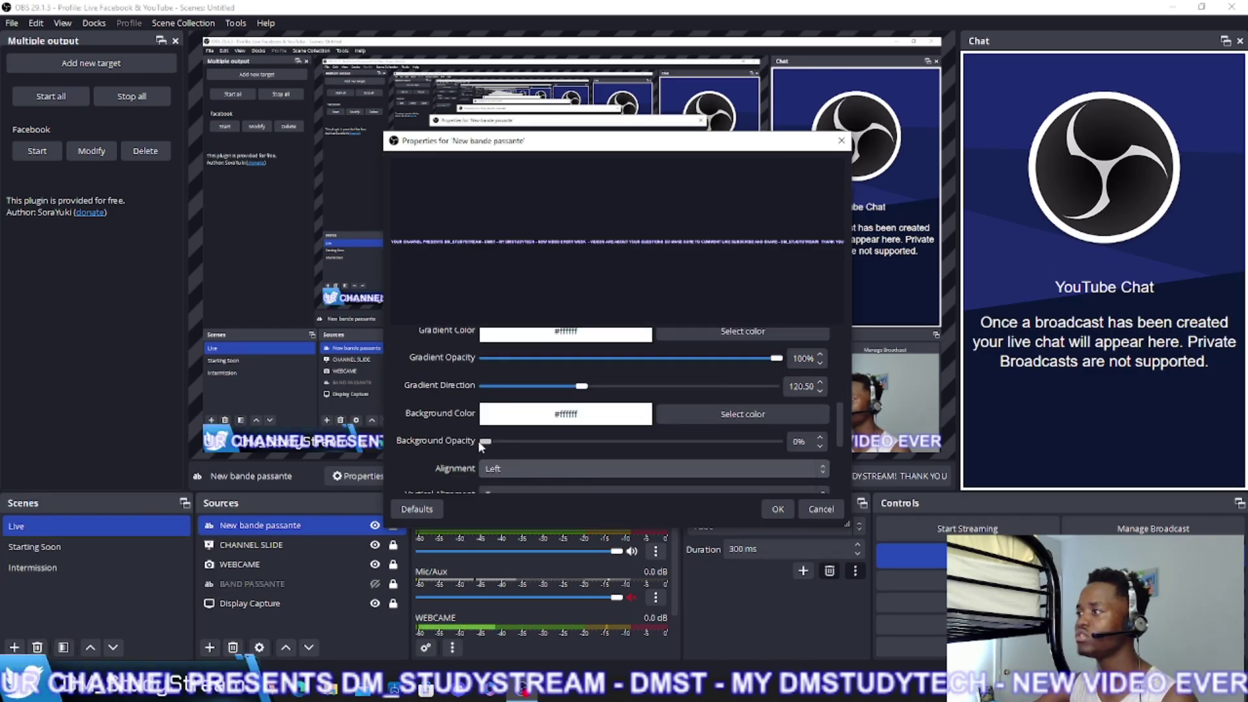
{"action": "left_click_drag", "start_coordinate": [480, 441], "coordinate": [783, 451]}
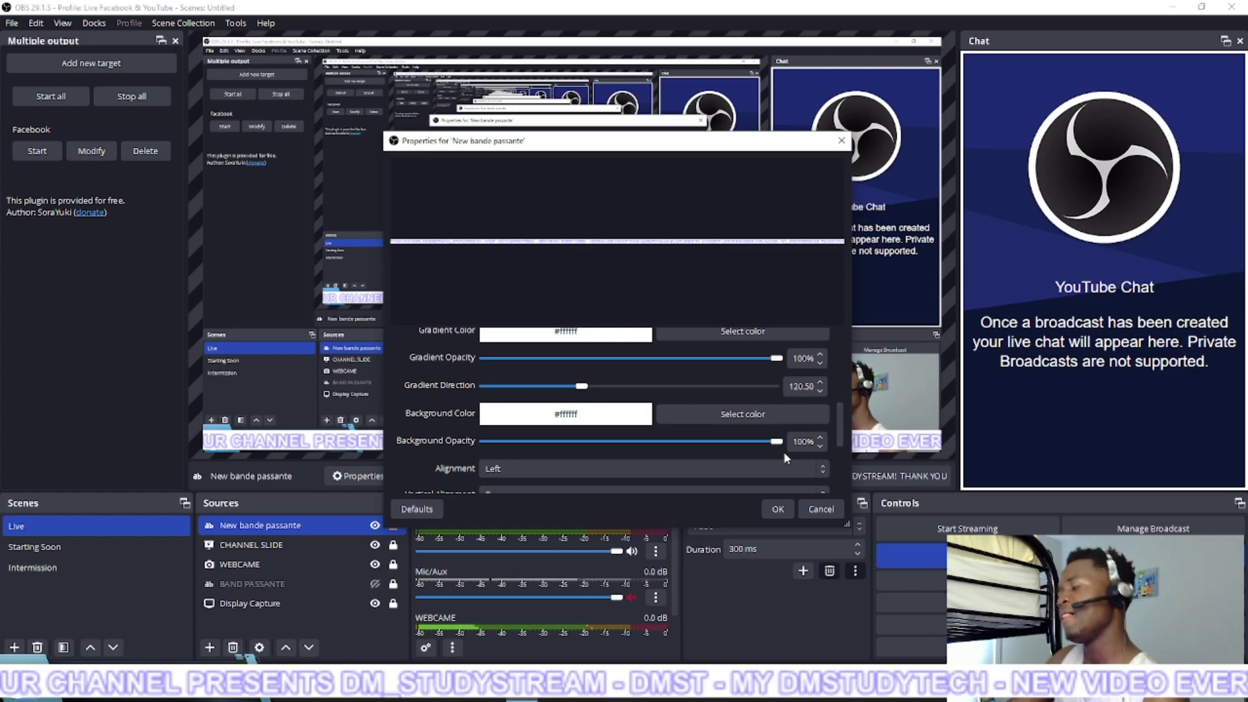
{"action": "left_click_drag", "start_coordinate": [778, 451], "coordinate": [756, 450]}
Try dark blue #00007f as the banner's background color
{"action": "left_click", "coordinate": [763, 414]}
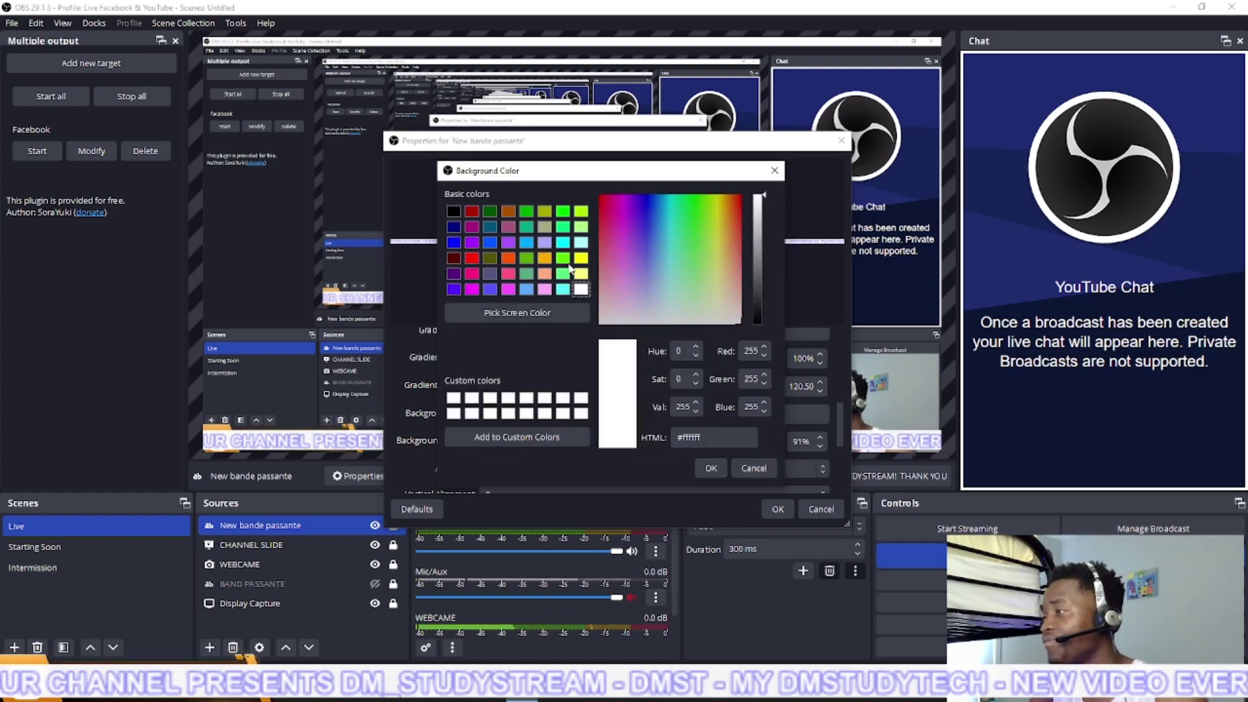
{"action": "left_click", "coordinate": [453, 225]}
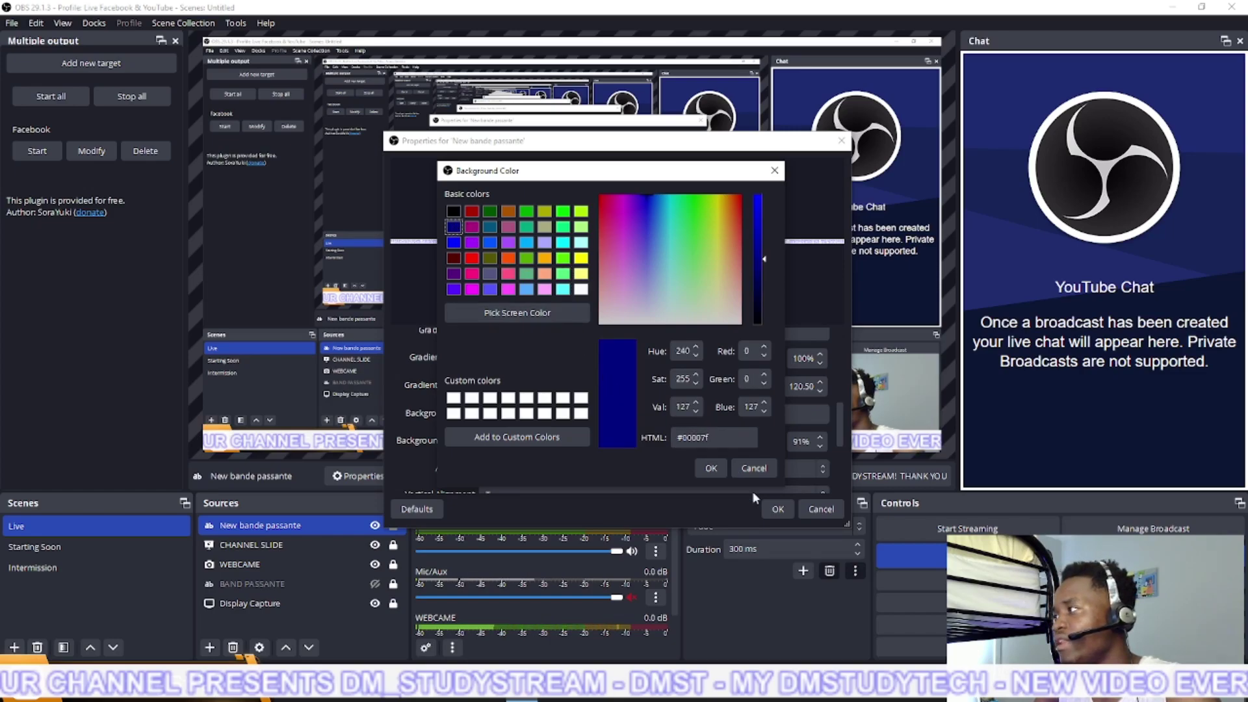
{"action": "left_click", "coordinate": [710, 469]}
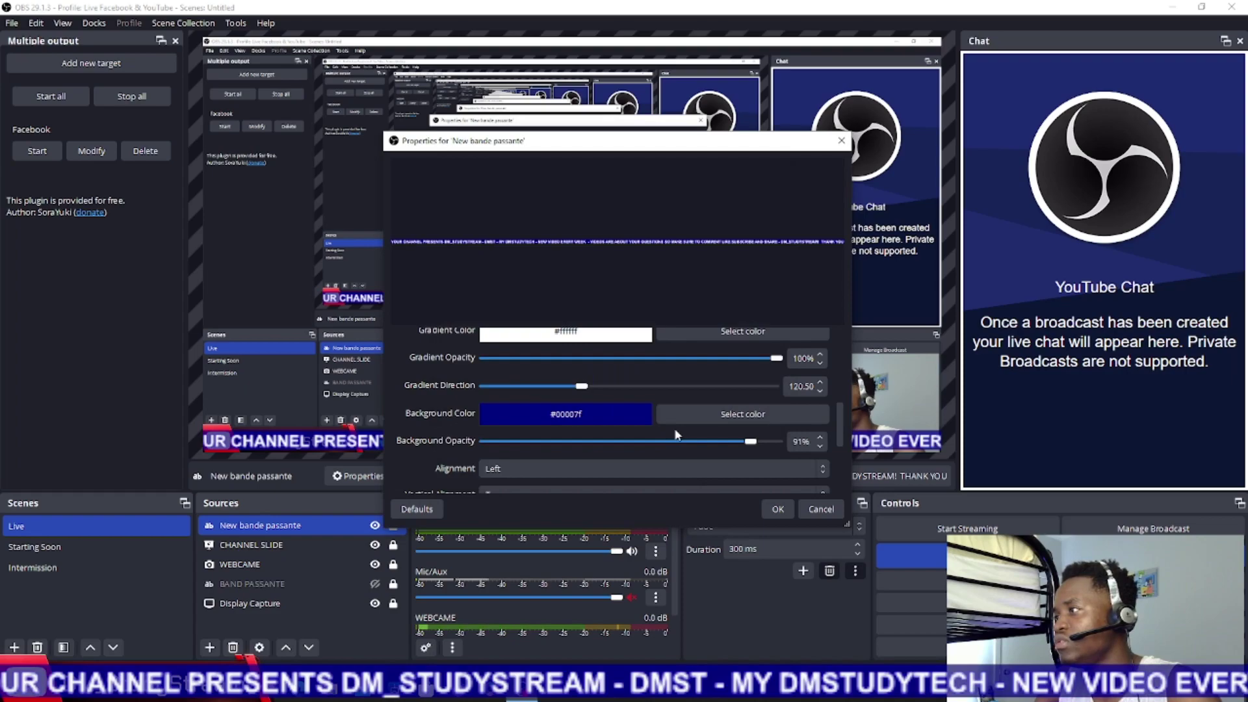
Set the banner's background color to dark red #aa0000 from the basic colors
{"action": "left_click", "coordinate": [773, 415]}
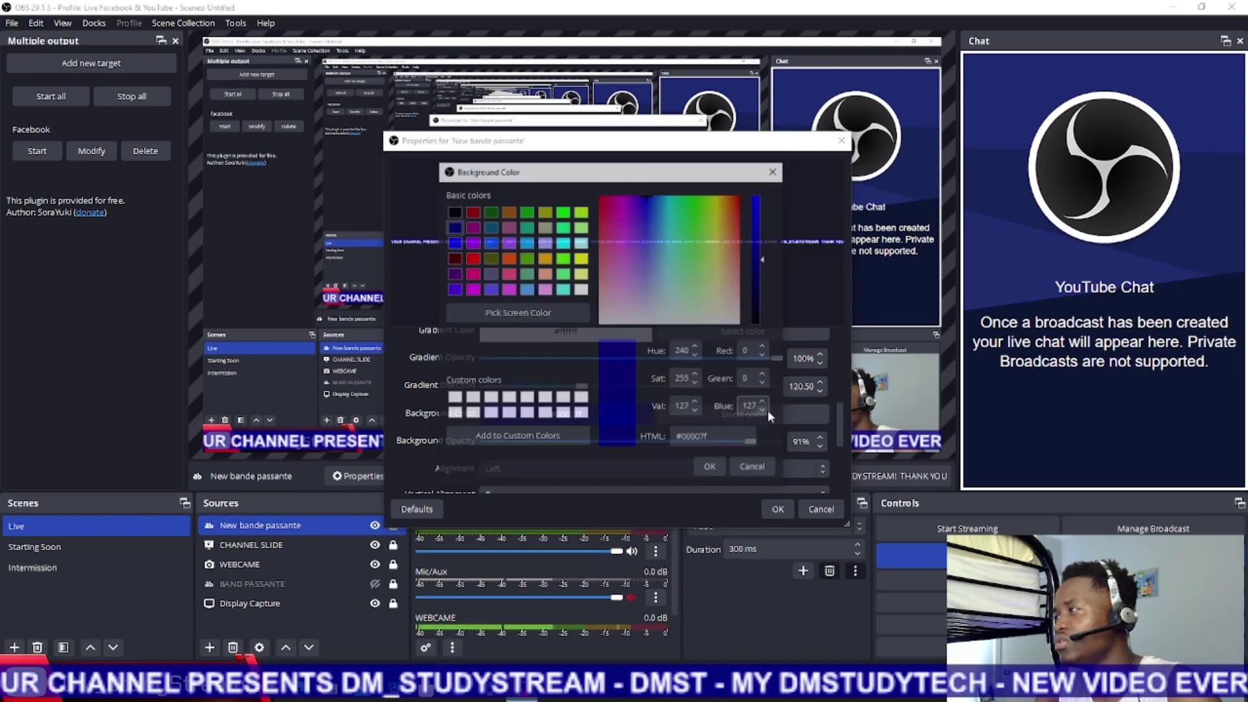
{"action": "left_click", "coordinate": [471, 213]}
{"action": "left_click", "coordinate": [711, 469]}
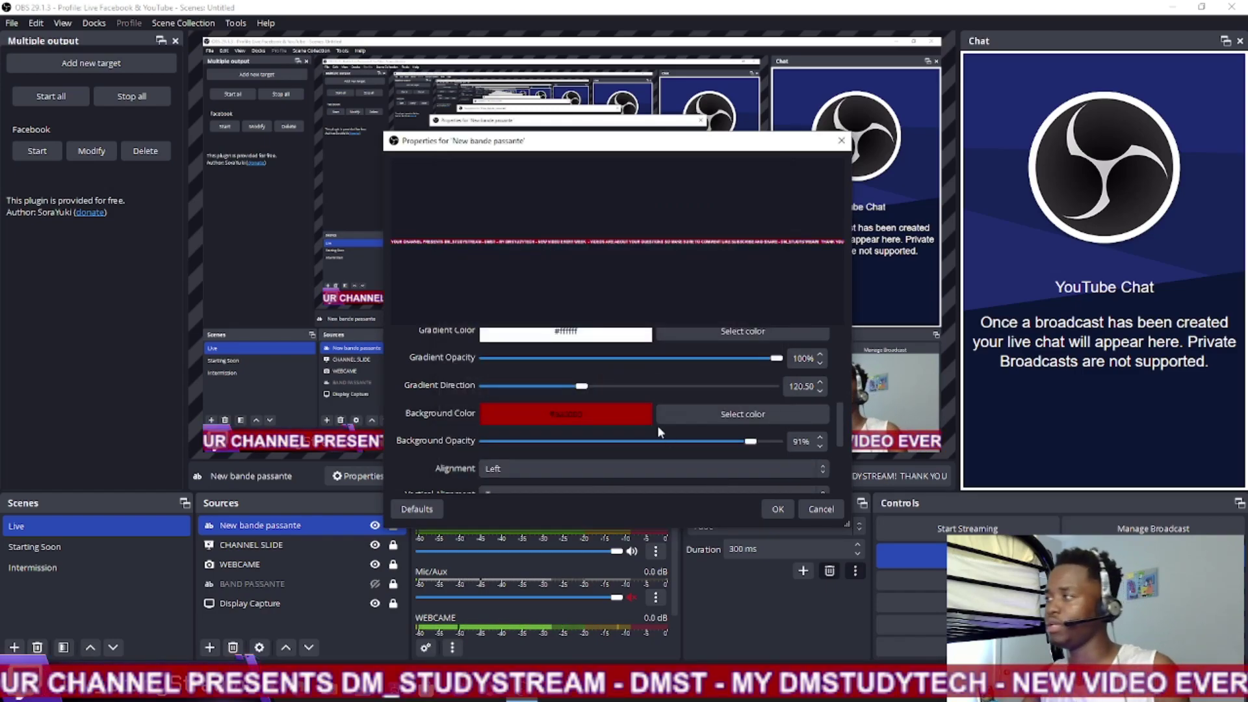
Review the banner's gradient and alignment settings and recheck its background color, keeping the dark red
{"action": "scroll", "coordinate": [604, 430], "scroll_direction": "up", "scroll_amount": 1}
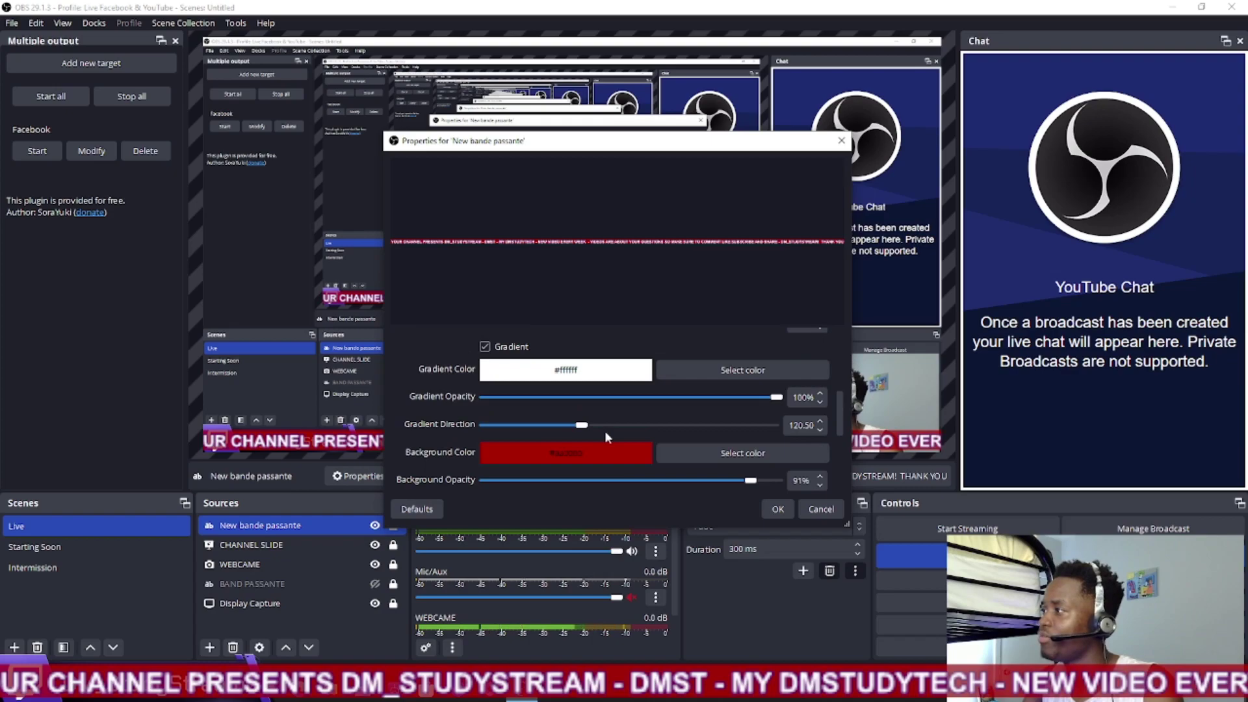
{"action": "scroll", "coordinate": [605, 430], "scroll_direction": "up", "scroll_amount": 6}
{"action": "scroll", "coordinate": [604, 431], "scroll_direction": "down", "scroll_amount": 4}
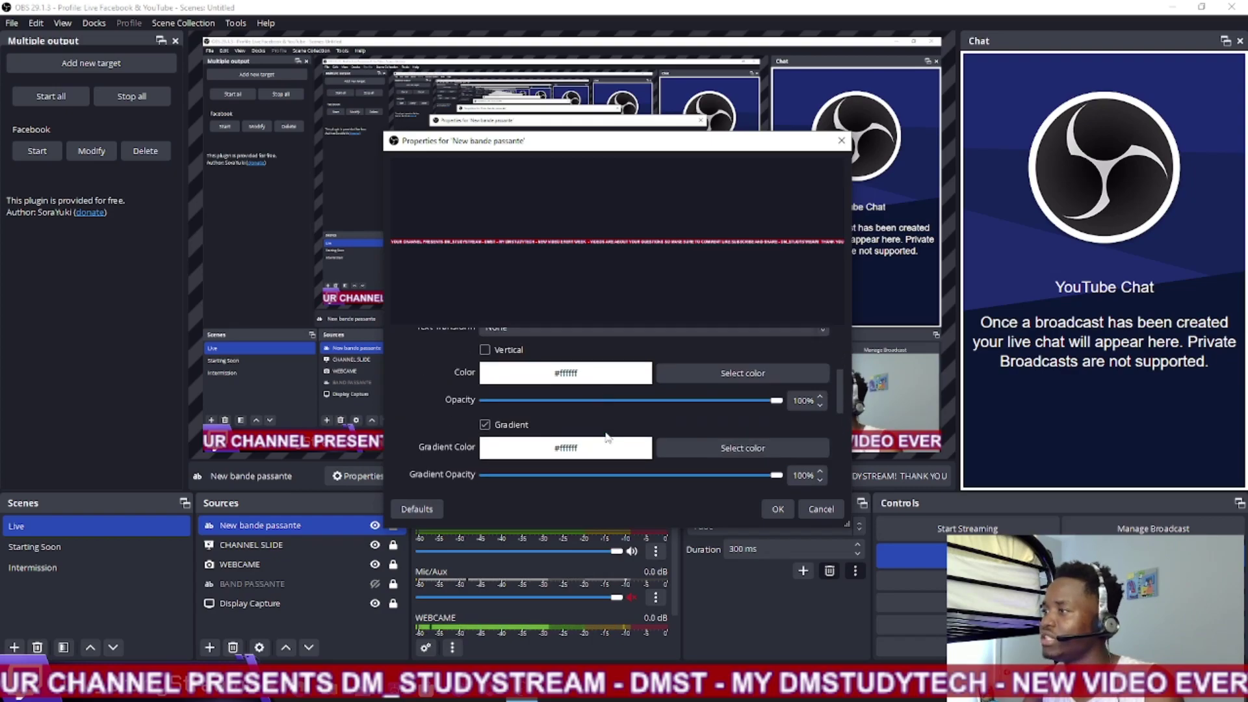
{"action": "scroll", "coordinate": [606, 437], "scroll_direction": "down", "scroll_amount": 4}
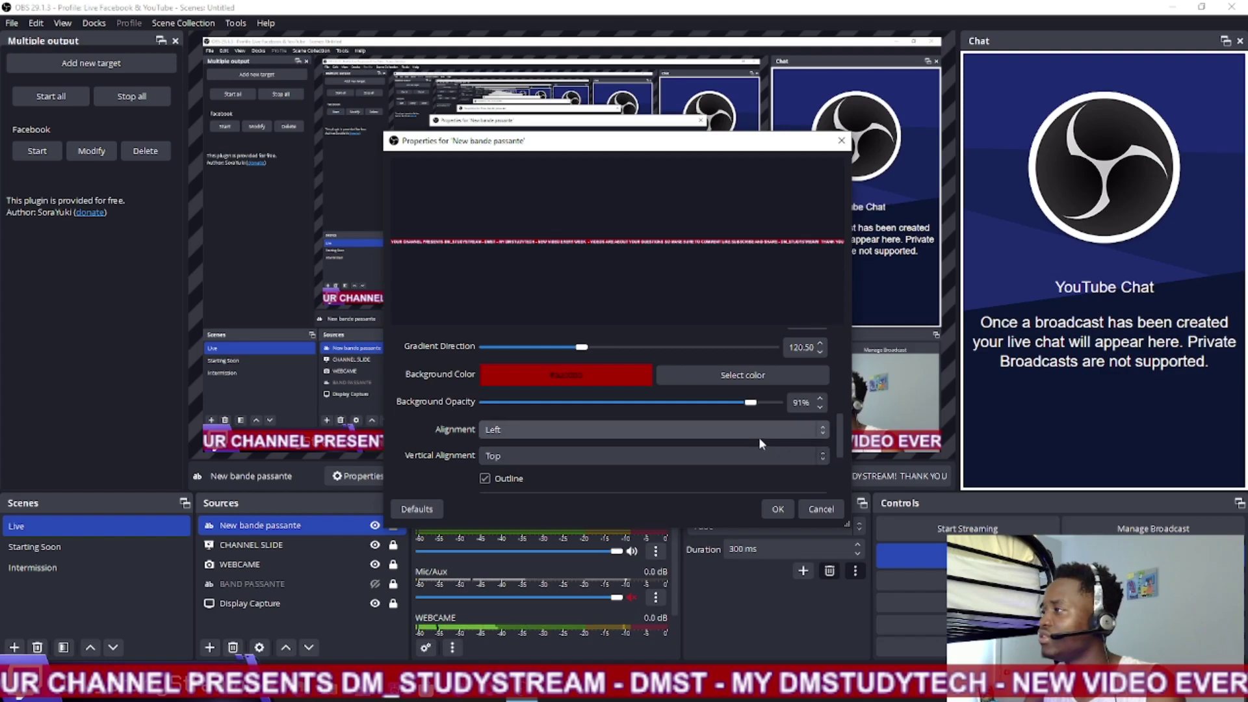
{"action": "scroll", "coordinate": [712, 415], "scroll_direction": "up", "scroll_amount": 2}
{"action": "left_click", "coordinate": [739, 450]}
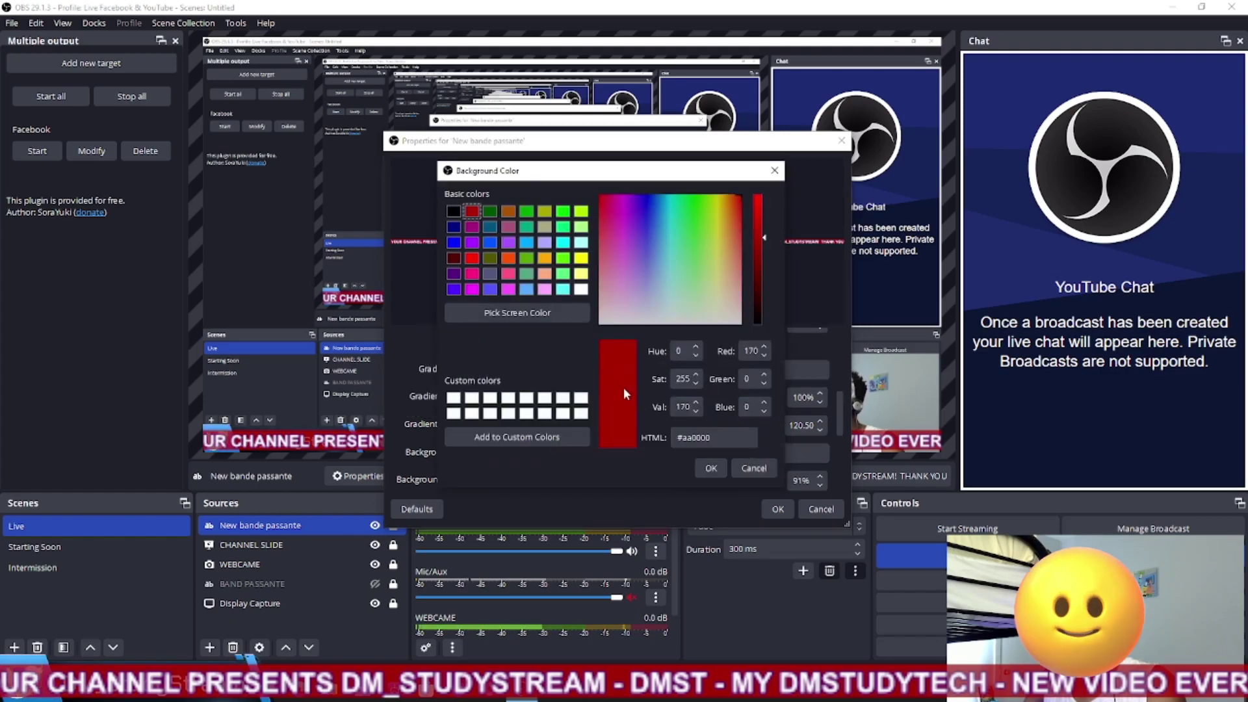
{"action": "left_click", "coordinate": [711, 468]}
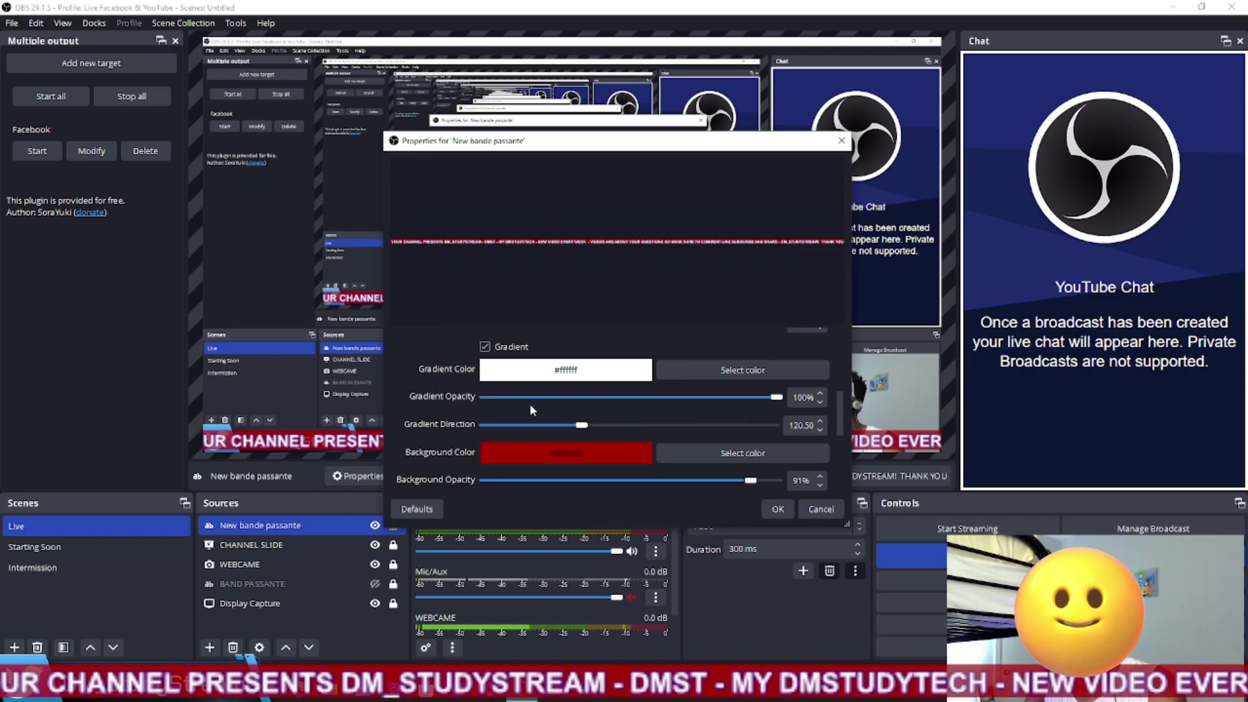
Check the banner's Text Transform options and its text color, keeping the text white
{"action": "scroll", "coordinate": [558, 404], "scroll_direction": "up", "scroll_amount": 2}
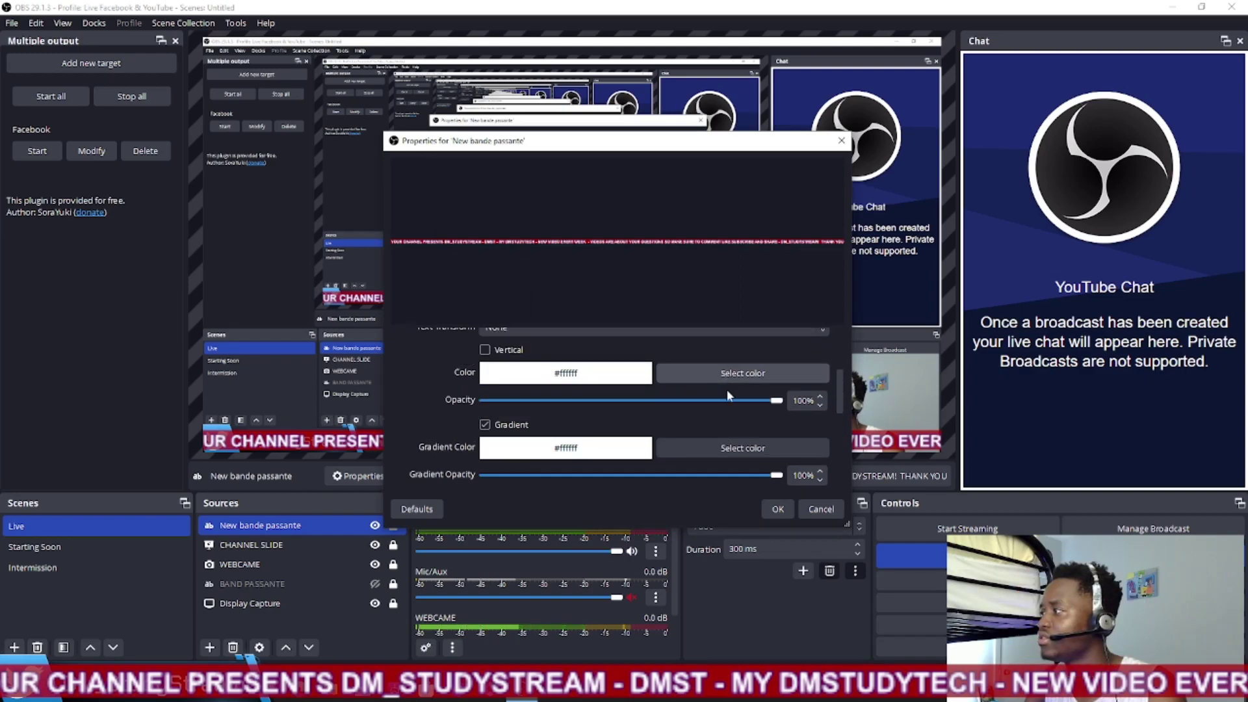
{"action": "scroll", "coordinate": [681, 427], "scroll_direction": "up", "scroll_amount": 2}
{"action": "scroll", "coordinate": [680, 427], "scroll_direction": "down", "scroll_amount": 1}
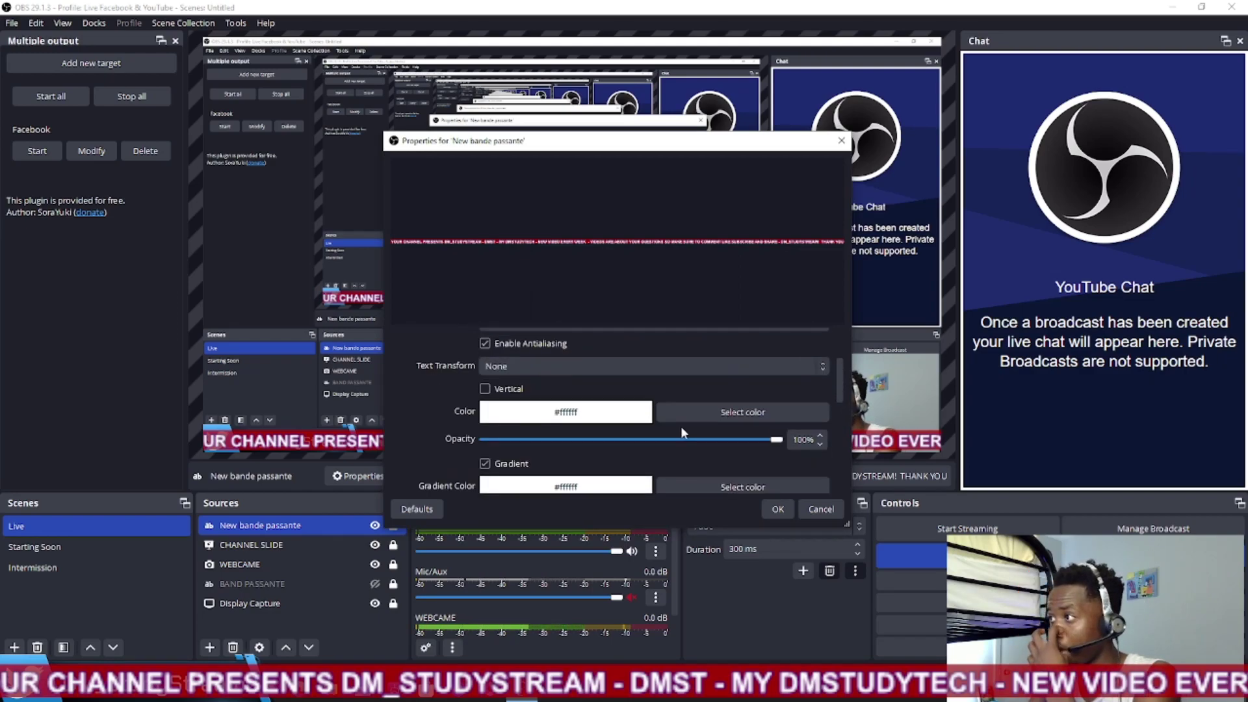
{"action": "scroll", "coordinate": [680, 426], "scroll_direction": "down", "scroll_amount": 1}
{"action": "scroll", "coordinate": [636, 397], "scroll_direction": "up", "scroll_amount": 2}
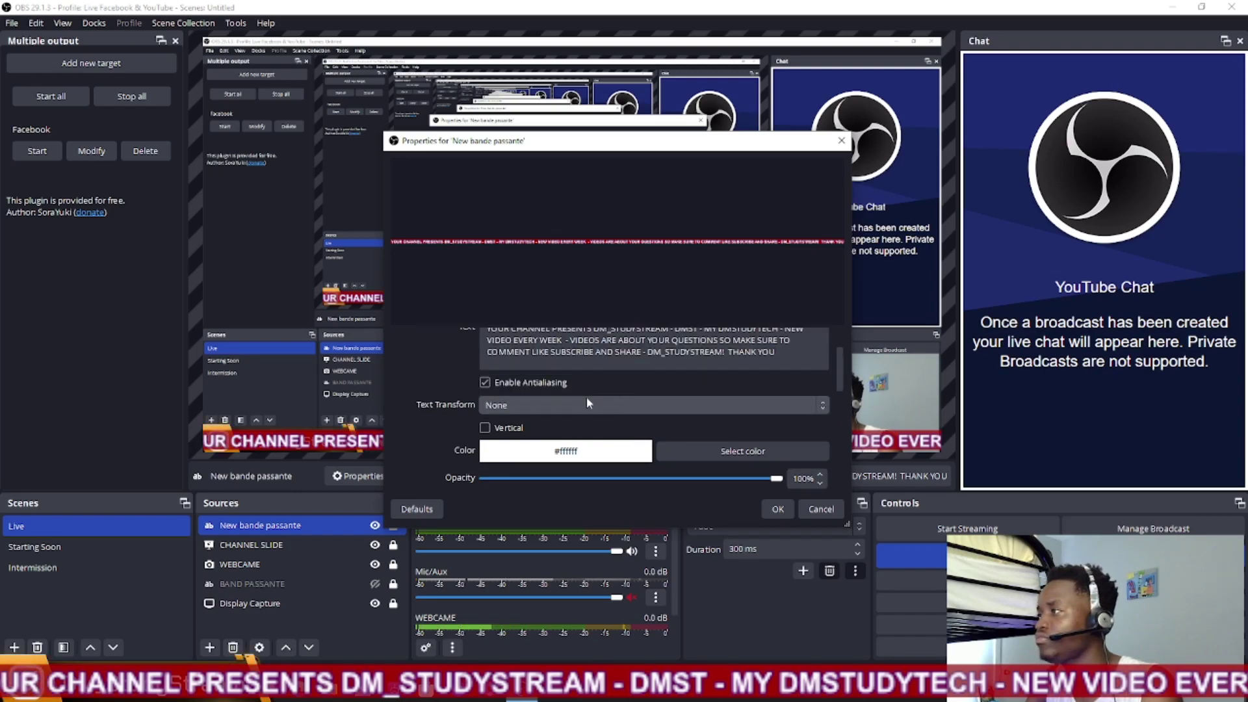
{"action": "left_click", "coordinate": [587, 403]}
{"action": "left_click", "coordinate": [587, 403]}
{"action": "left_click", "coordinate": [747, 451]}
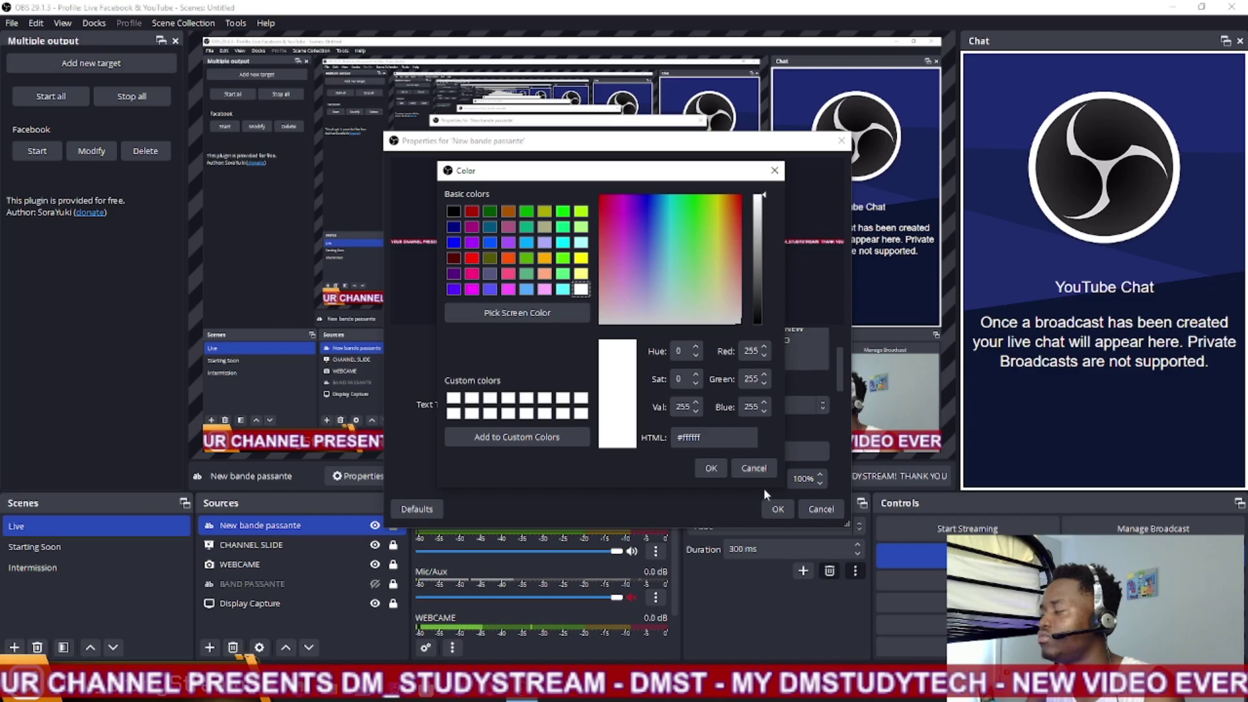
{"action": "left_click", "coordinate": [712, 468]}
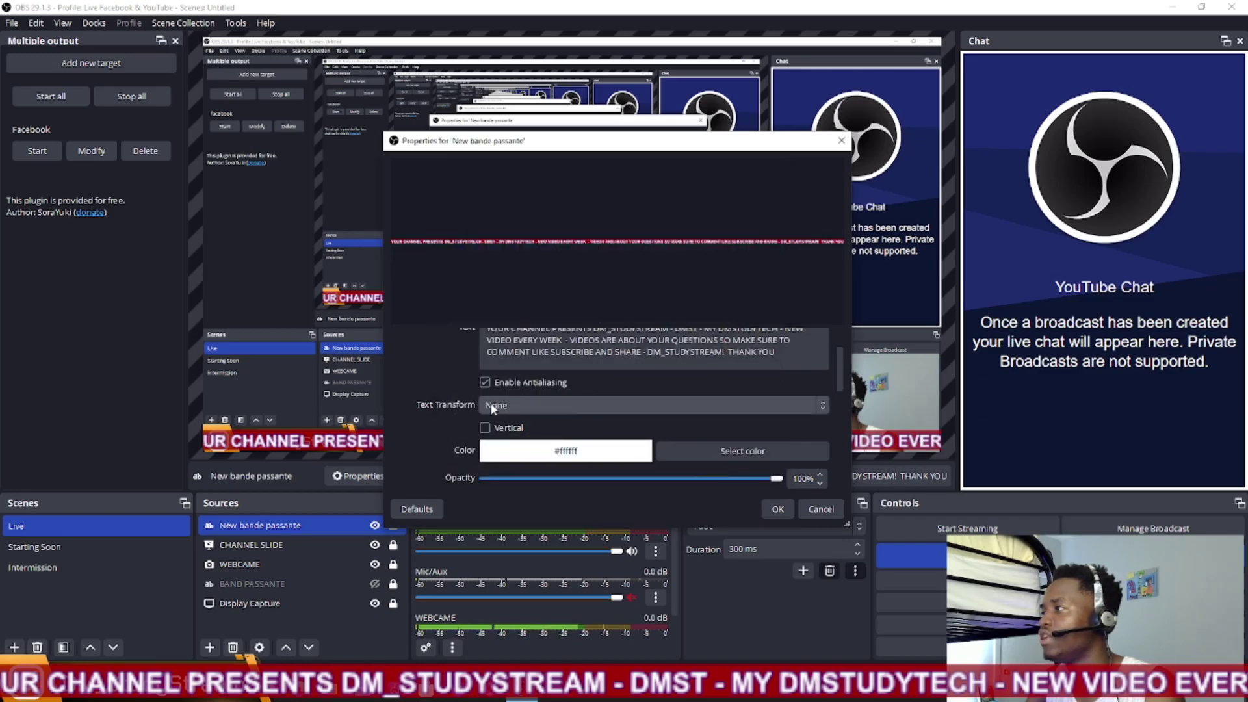
Set the banner text's outline color to bright blue and apply the New bande passante properties
{"action": "scroll", "coordinate": [478, 412], "scroll_direction": "down", "scroll_amount": 3}
{"action": "scroll", "coordinate": [476, 409], "scroll_direction": "down", "scroll_amount": 6}
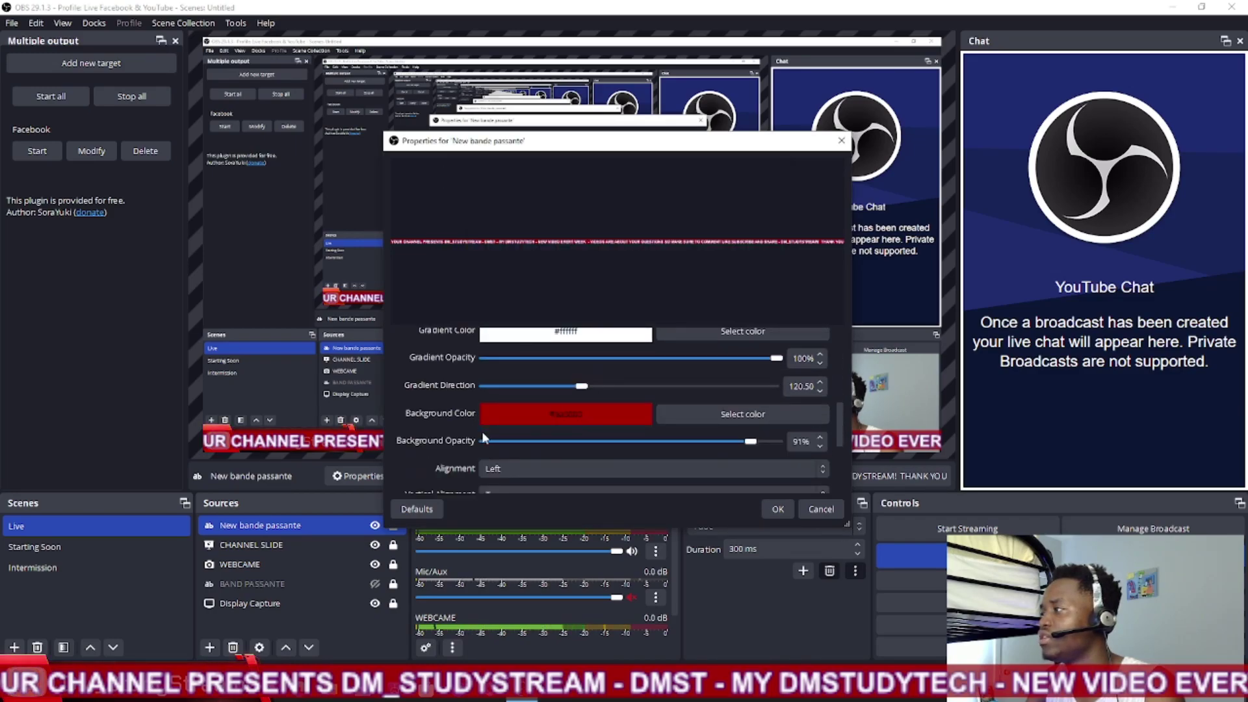
{"action": "scroll", "coordinate": [565, 479], "scroll_direction": "down", "scroll_amount": 1}
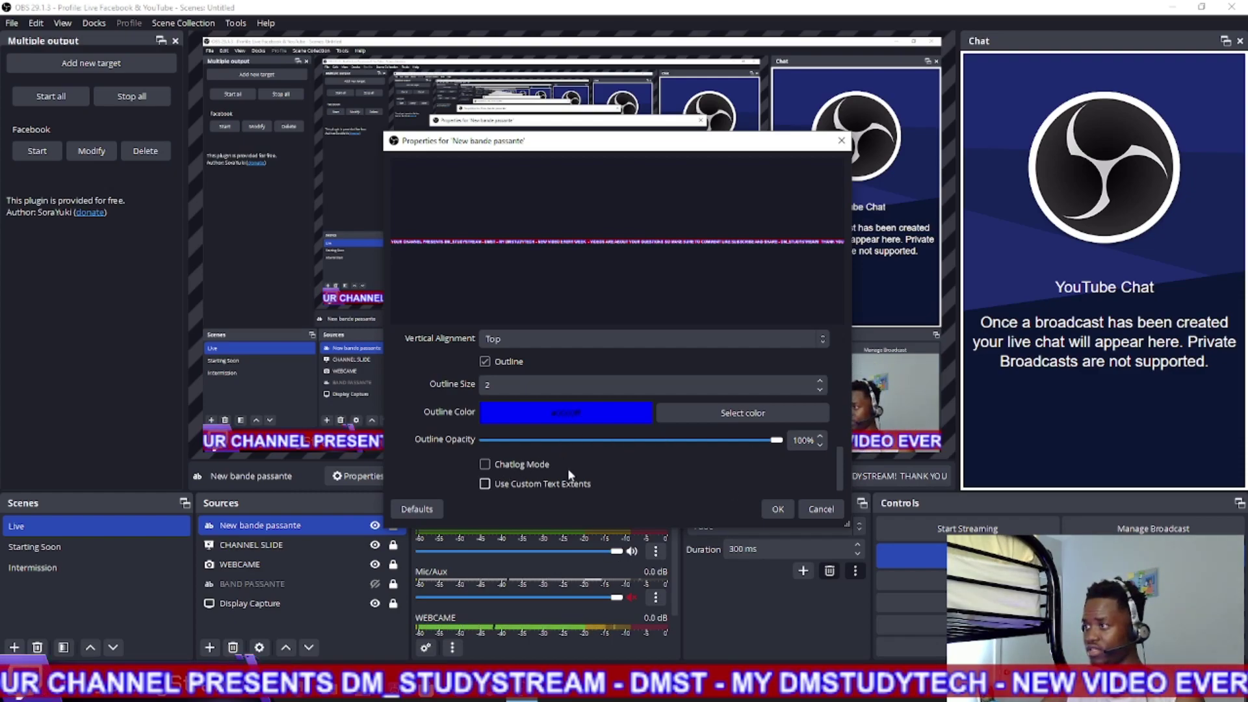
{"action": "scroll", "coordinate": [465, 420], "scroll_direction": "up", "scroll_amount": 10}
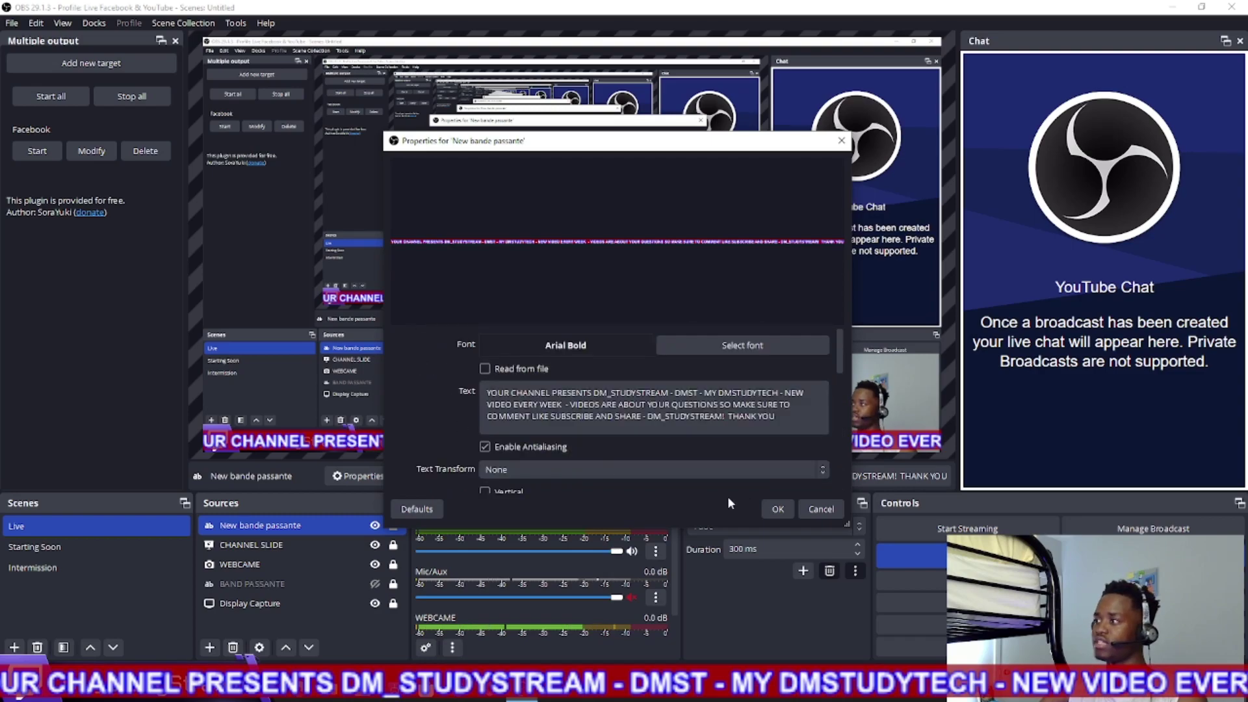
{"action": "left_click", "coordinate": [778, 509]}
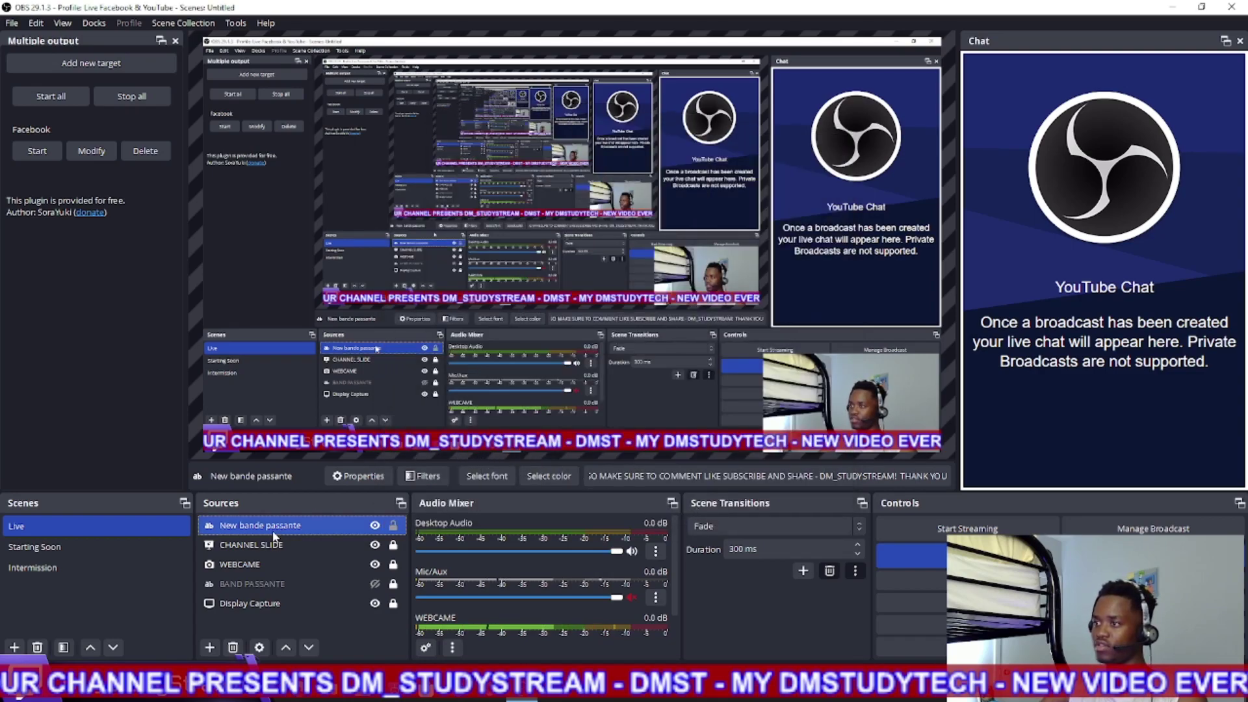
Move CHANNEL SLIDE above New bande passante in the source order and nudge the banner slightly downward in the preview
{"action": "left_click_drag", "start_coordinate": [266, 544], "coordinate": [272, 525]}
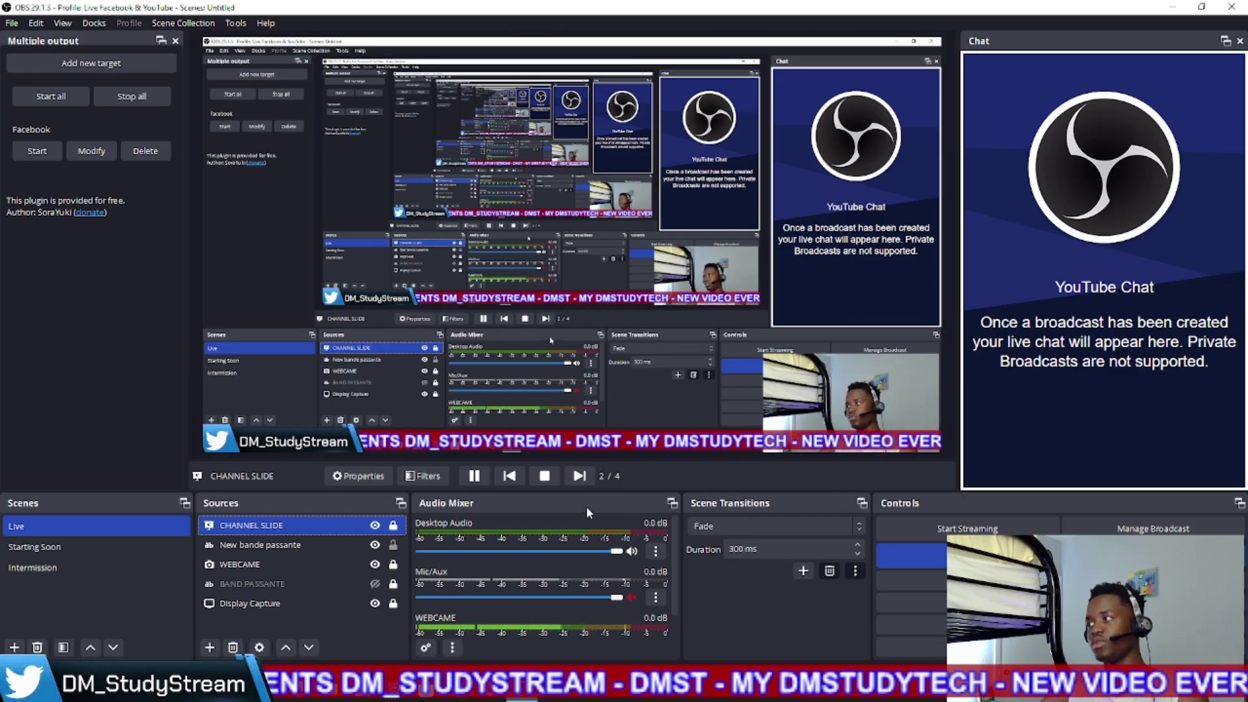
{"action": "left_click", "coordinate": [392, 546], "text": "ctrl"}
{"action": "left_click", "coordinate": [393, 546]}
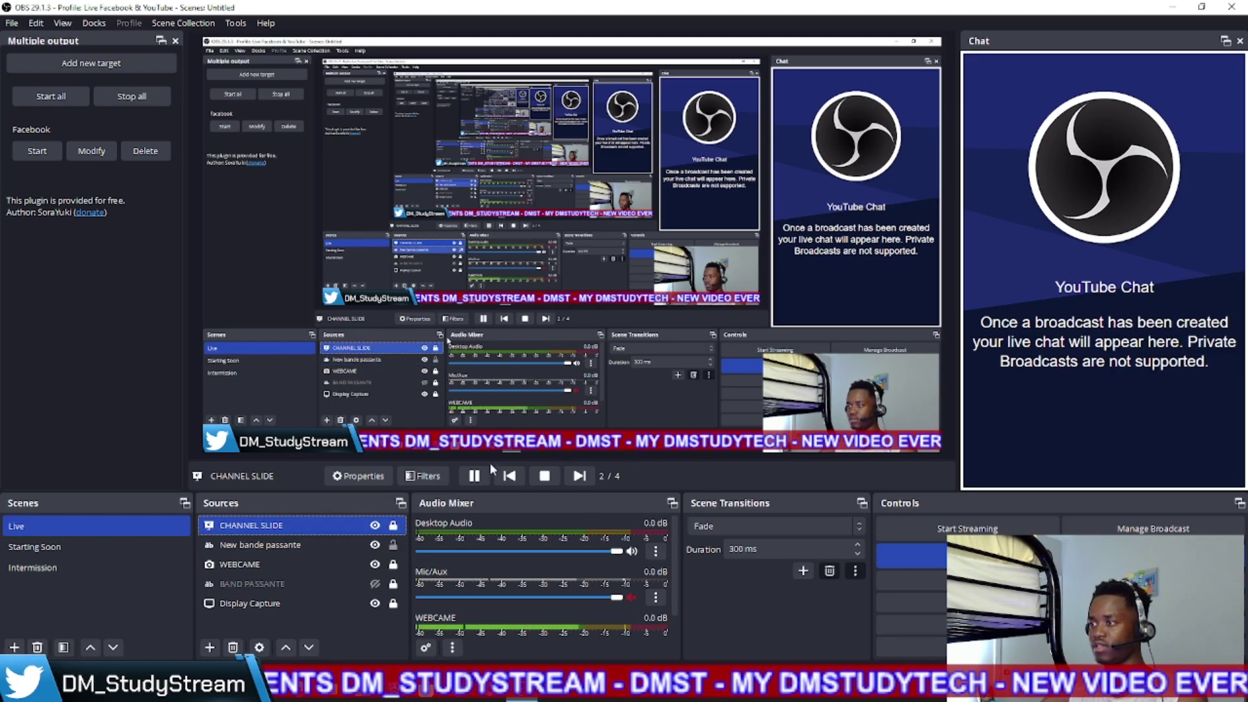
{"action": "left_click", "coordinate": [520, 442]}
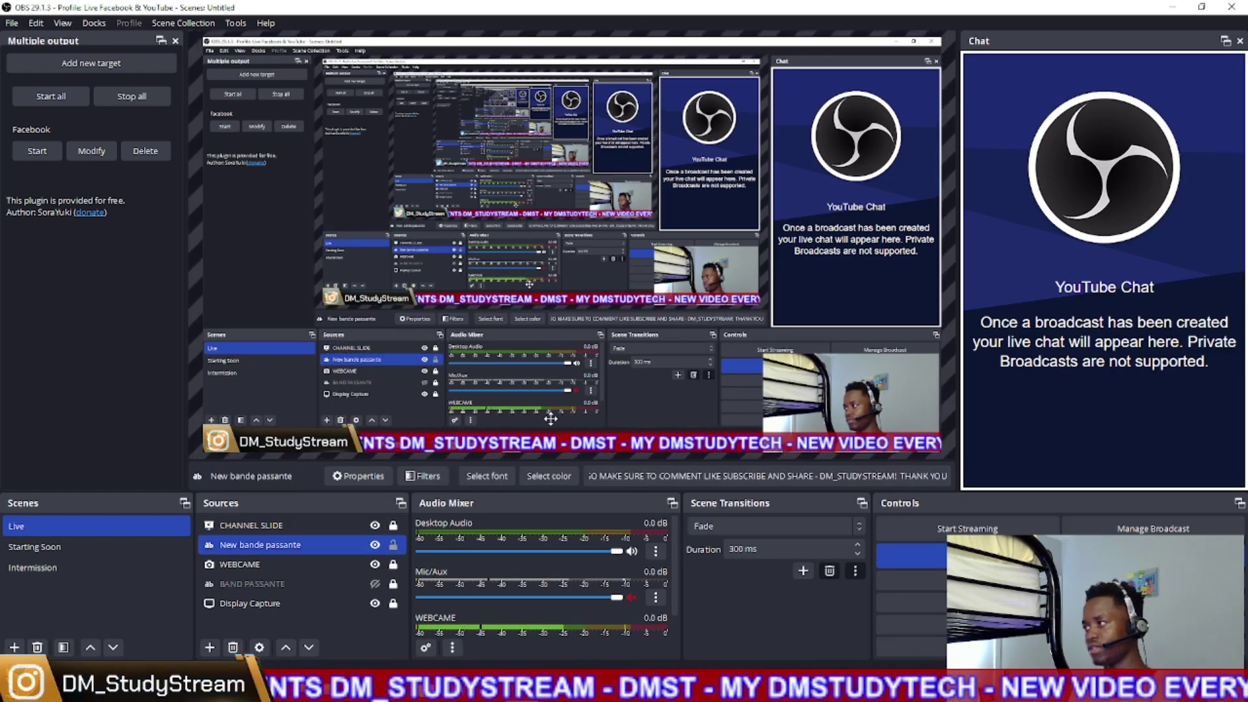
{"action": "left_click", "coordinate": [351, 532], "text": "ctrl"}
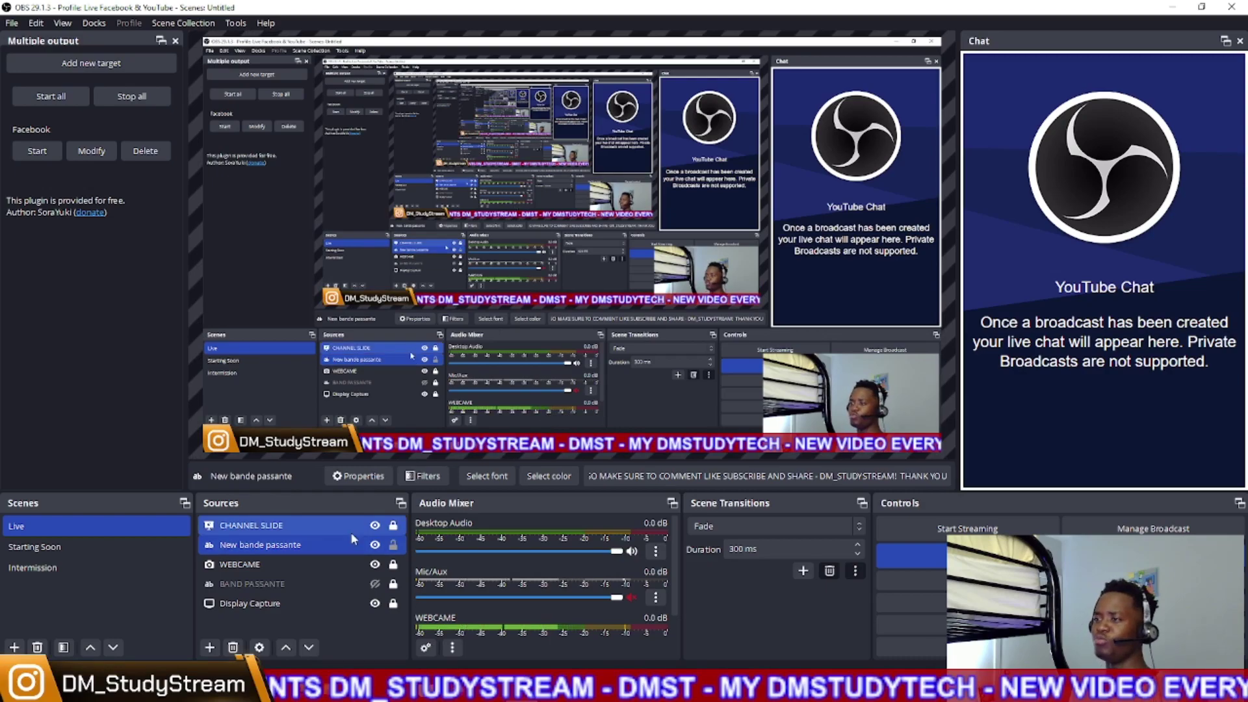
{"action": "left_click", "coordinate": [344, 545]}
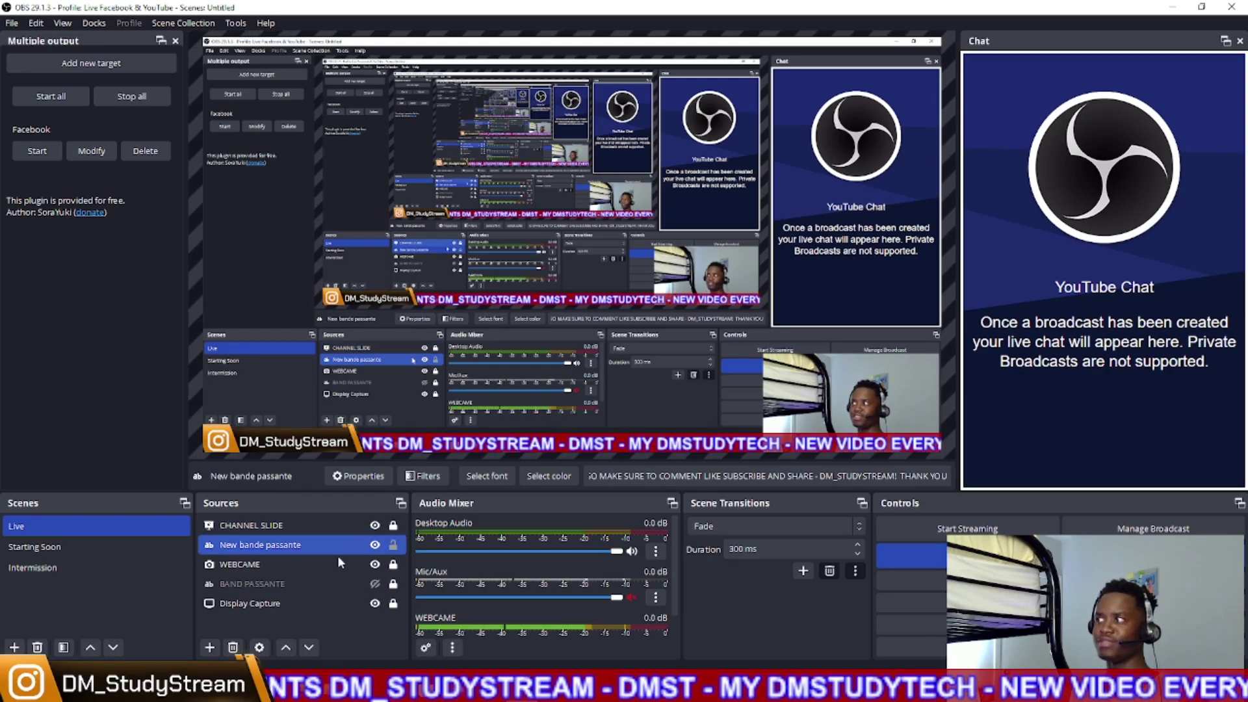
Add a Scroll effect filter to the New bande passante source, keeping the filter's default name
{"action": "right_click", "coordinate": [303, 544]}
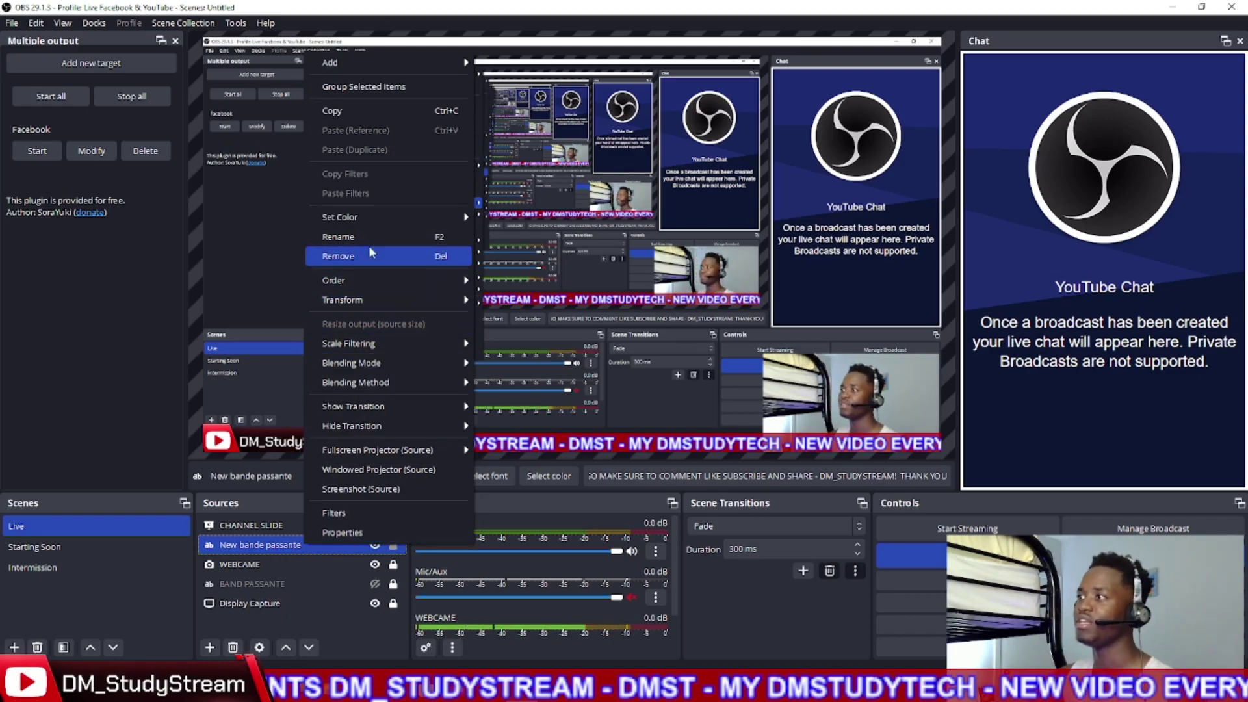
{"action": "mouse_move", "coordinate": [357, 280]}
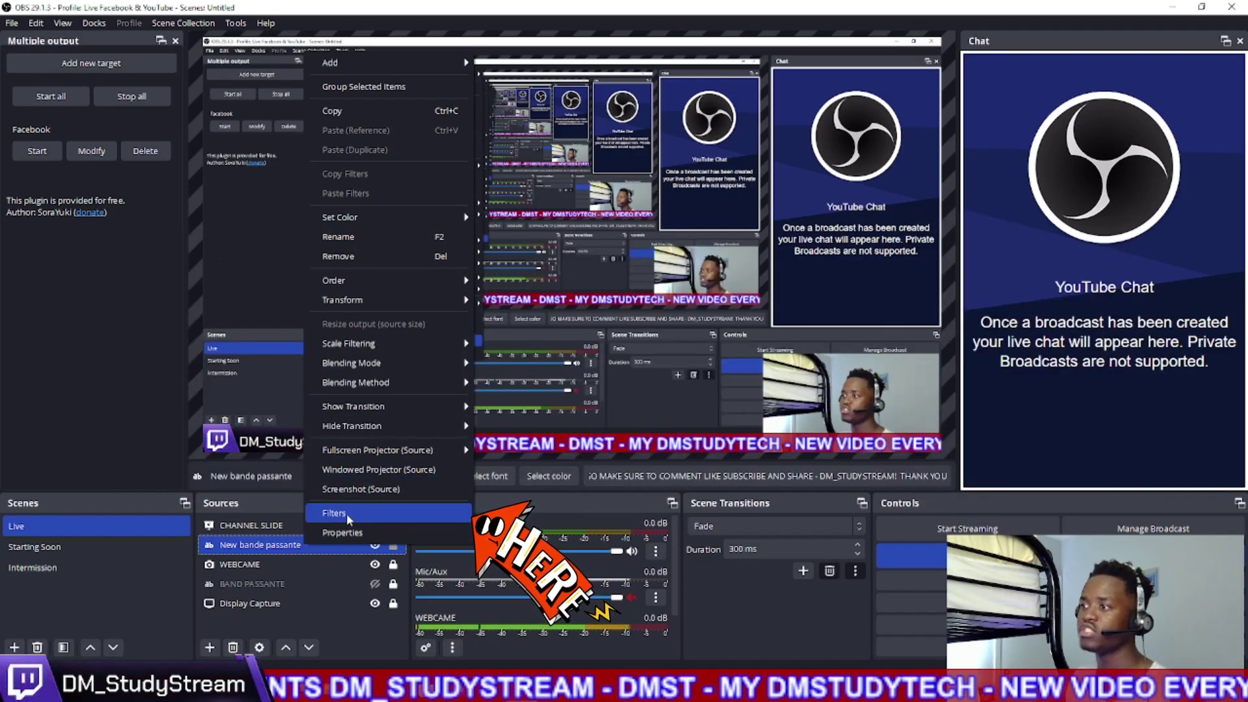
{"action": "left_click", "coordinate": [377, 511]}
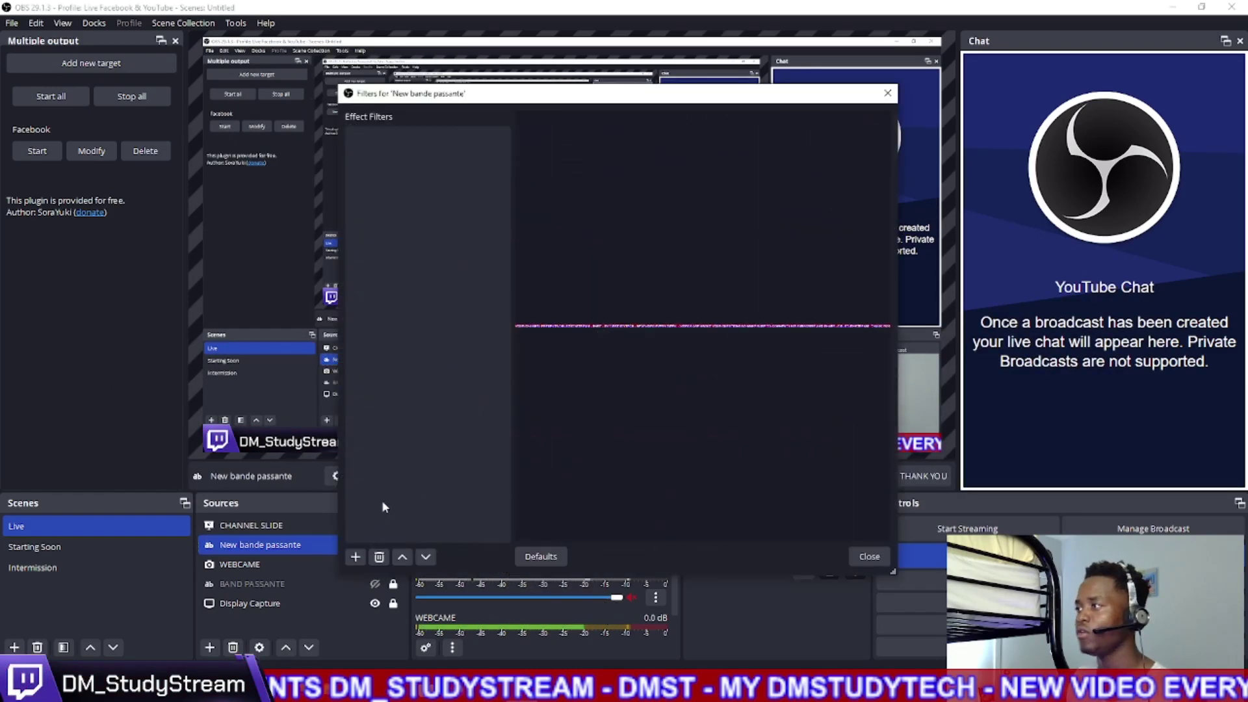
{"action": "left_click", "coordinate": [355, 556]}
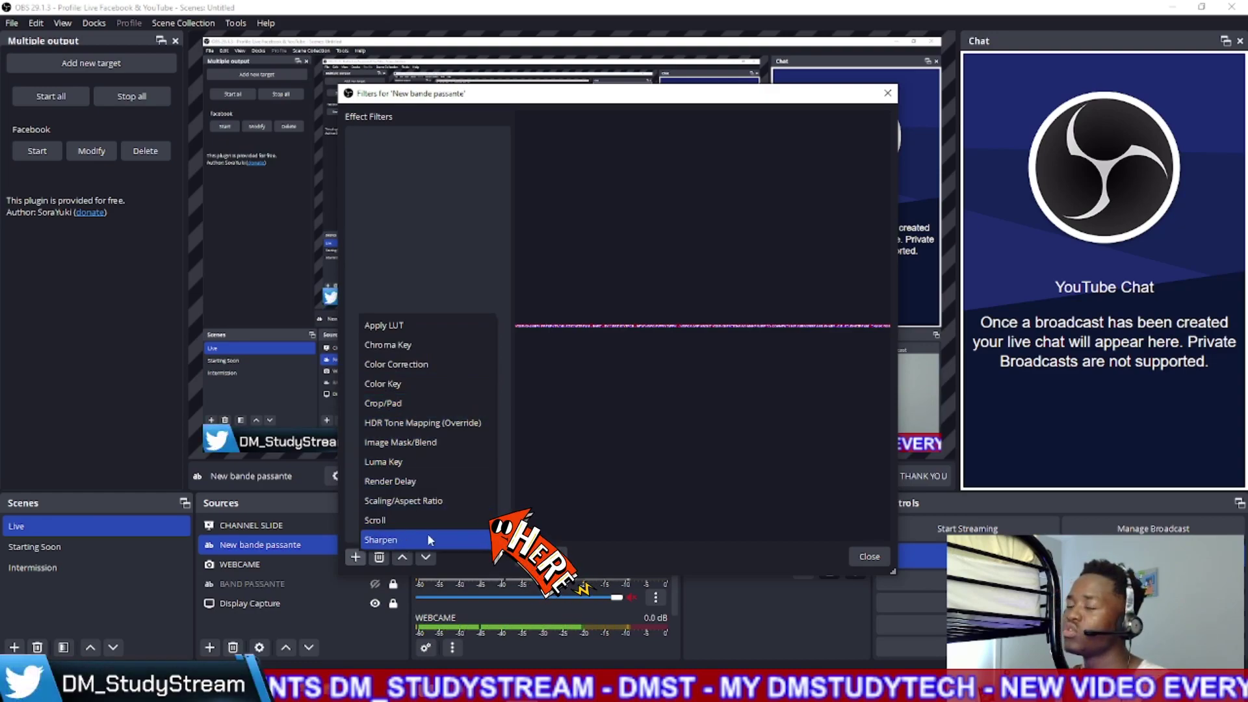
{"action": "left_click", "coordinate": [392, 522]}
{"action": "left_click", "coordinate": [588, 353]}
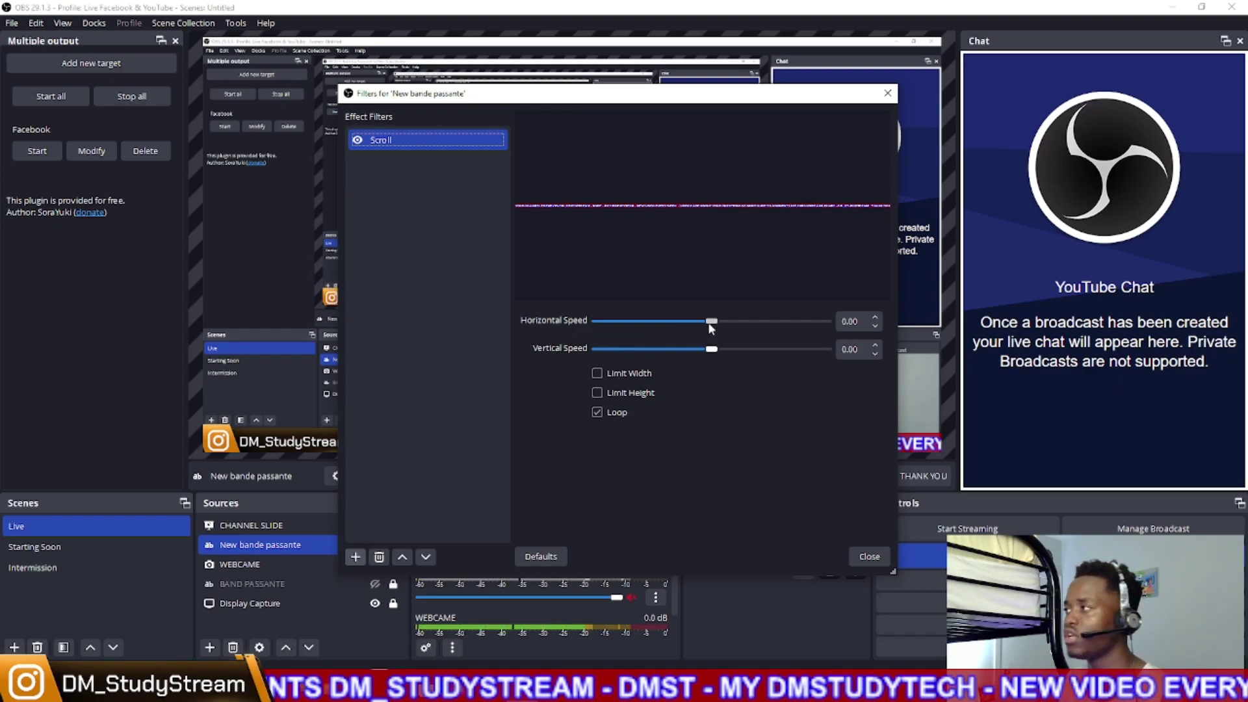
Try horizontal scroll speeds of 234 and -400 on the banner, and settle on a slow speed of 14
{"action": "left_click_drag", "start_coordinate": [711, 322], "coordinate": [755, 322]}
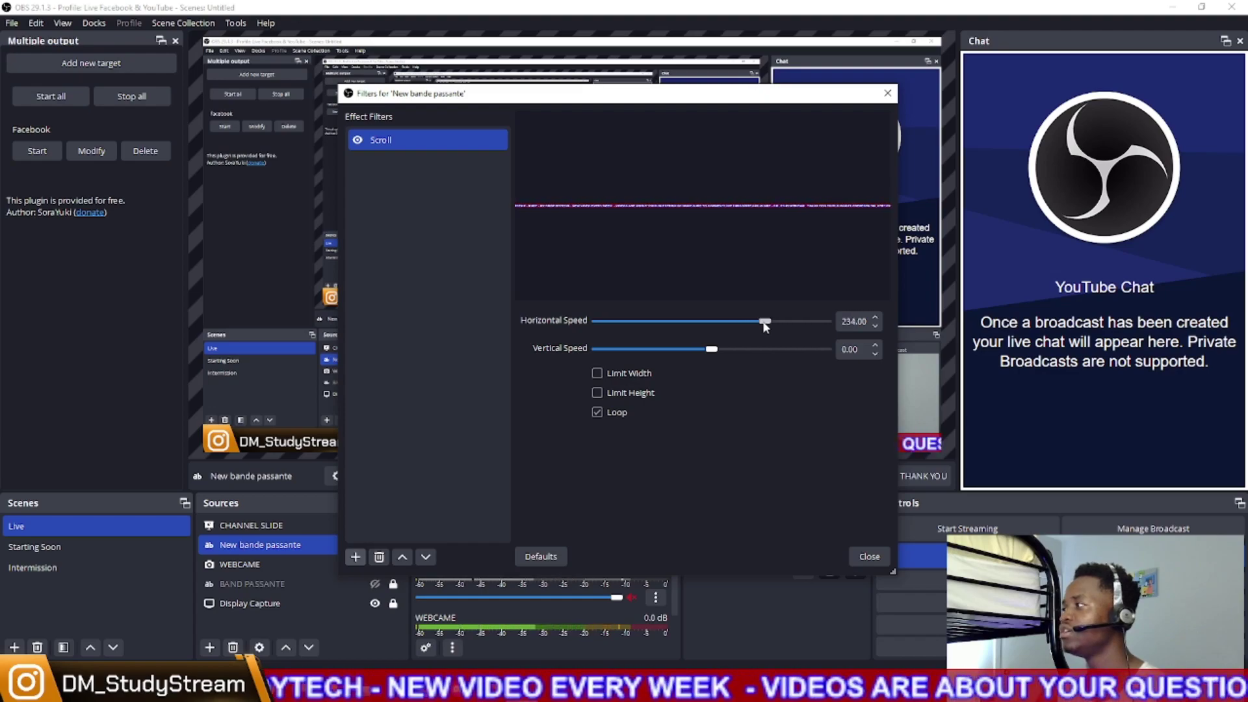
{"action": "left_click_drag", "start_coordinate": [708, 98], "coordinate": [305, 156]}
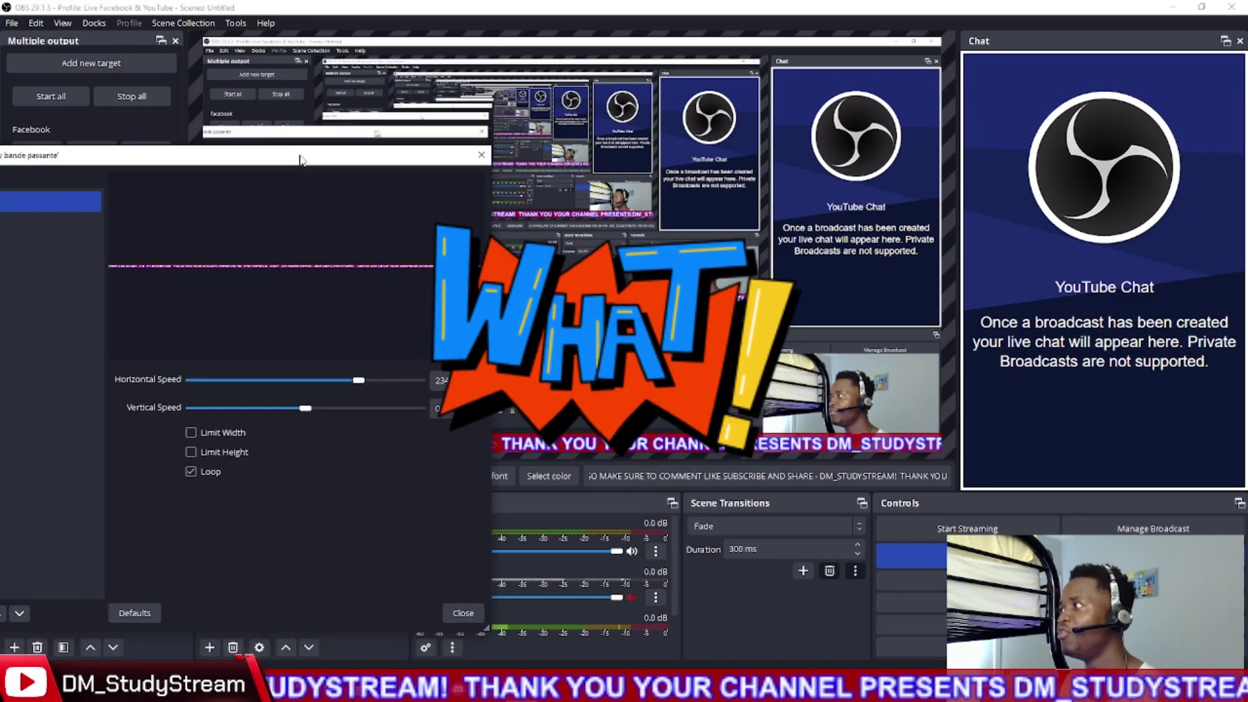
{"action": "left_click_drag", "start_coordinate": [368, 379], "coordinate": [219, 389]}
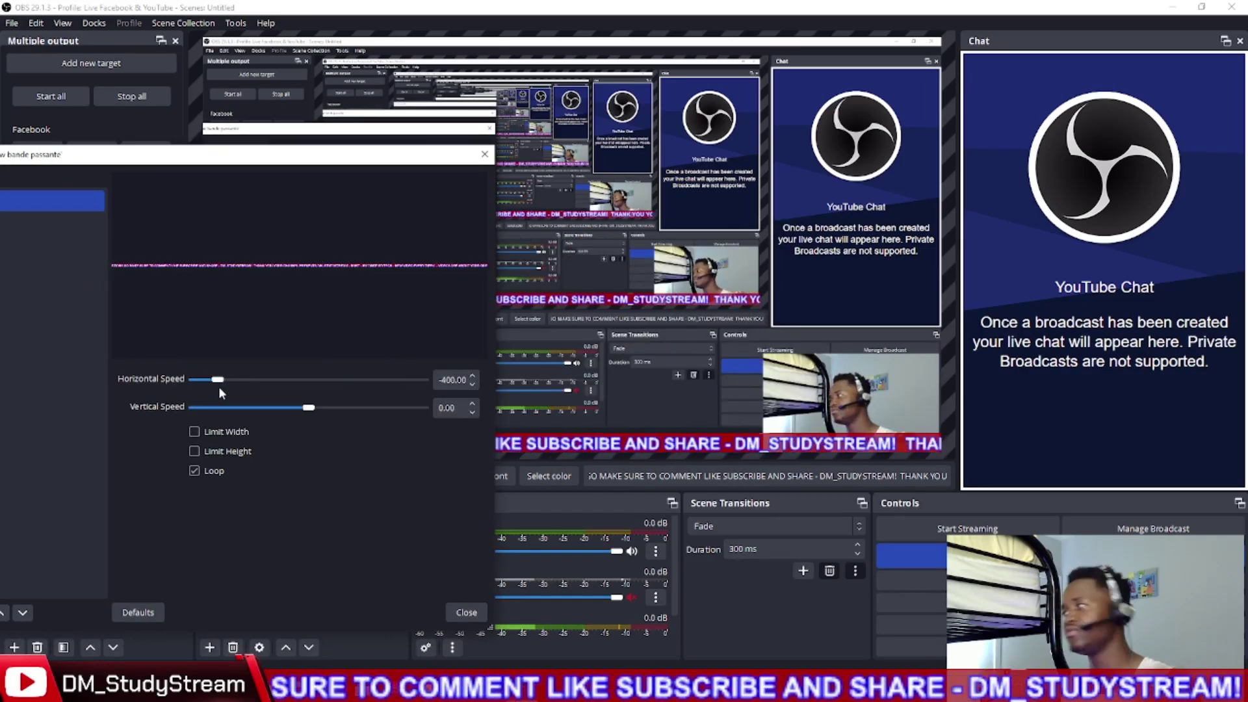
{"action": "left_click_drag", "start_coordinate": [219, 388], "coordinate": [312, 386]}
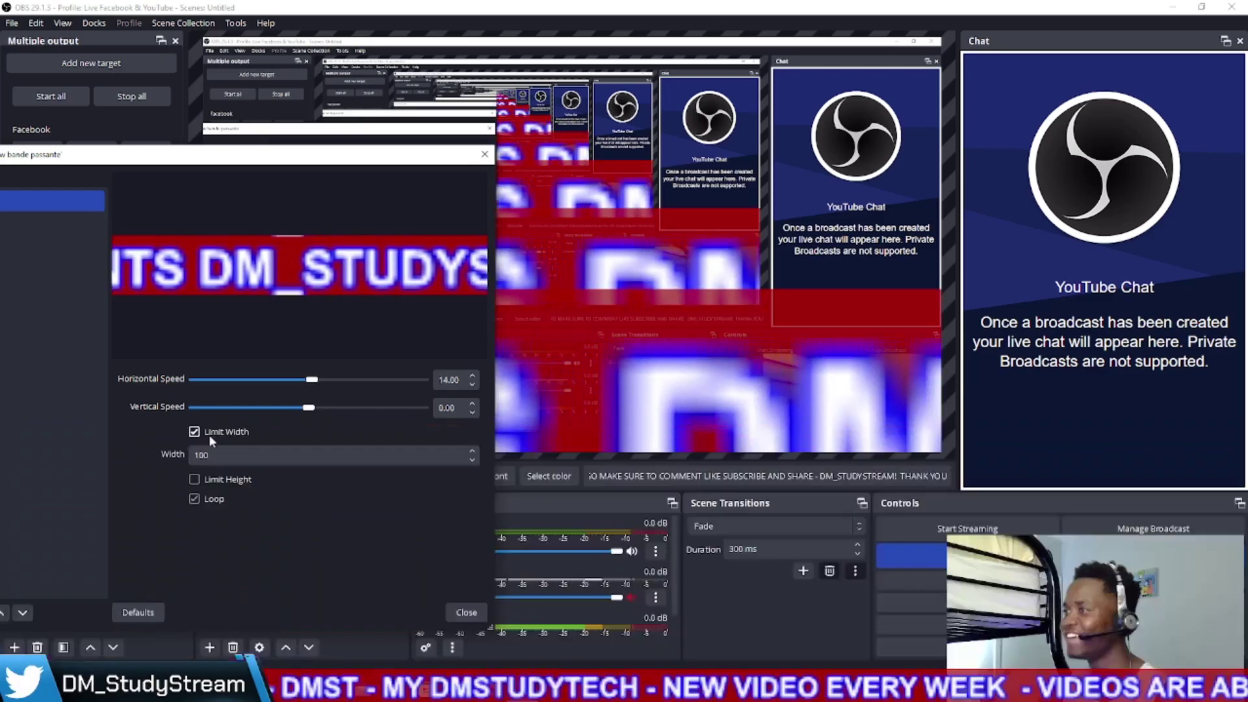
Try the Scroll filter's Limit Width and Limit Height options at 100 each, and switch both off again
{"action": "left_click", "coordinate": [209, 434]}
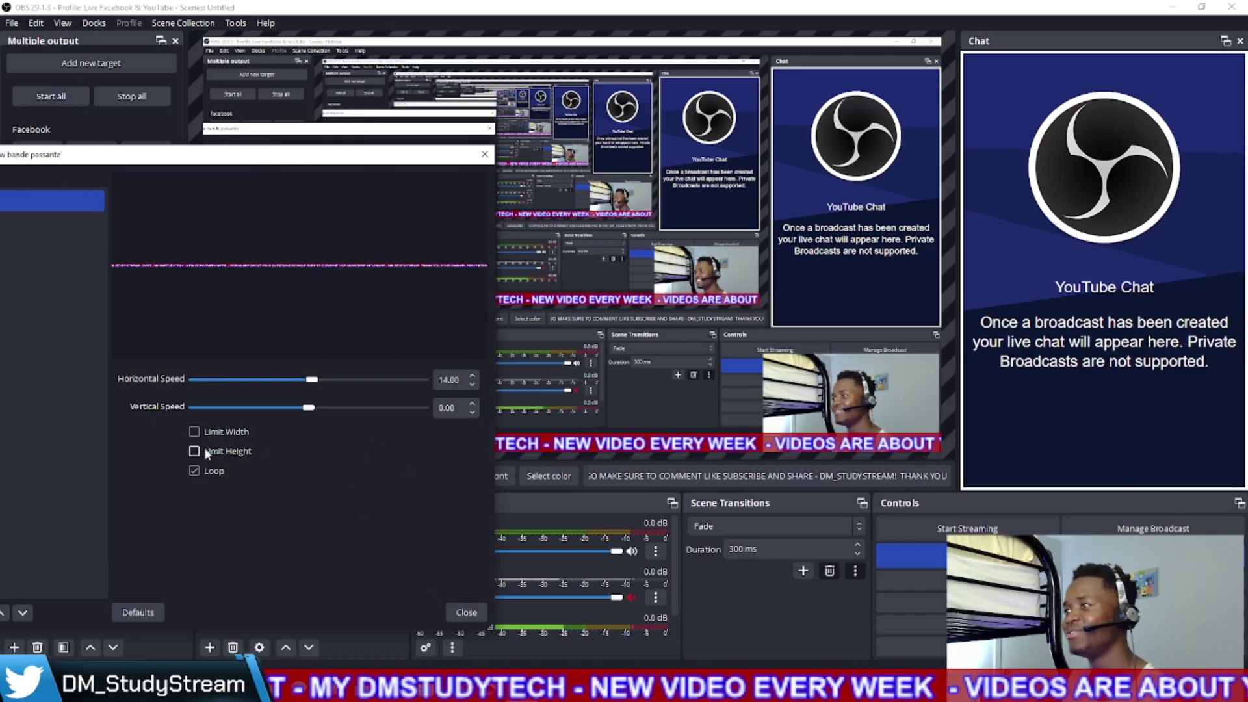
{"action": "left_click", "coordinate": [206, 432]}
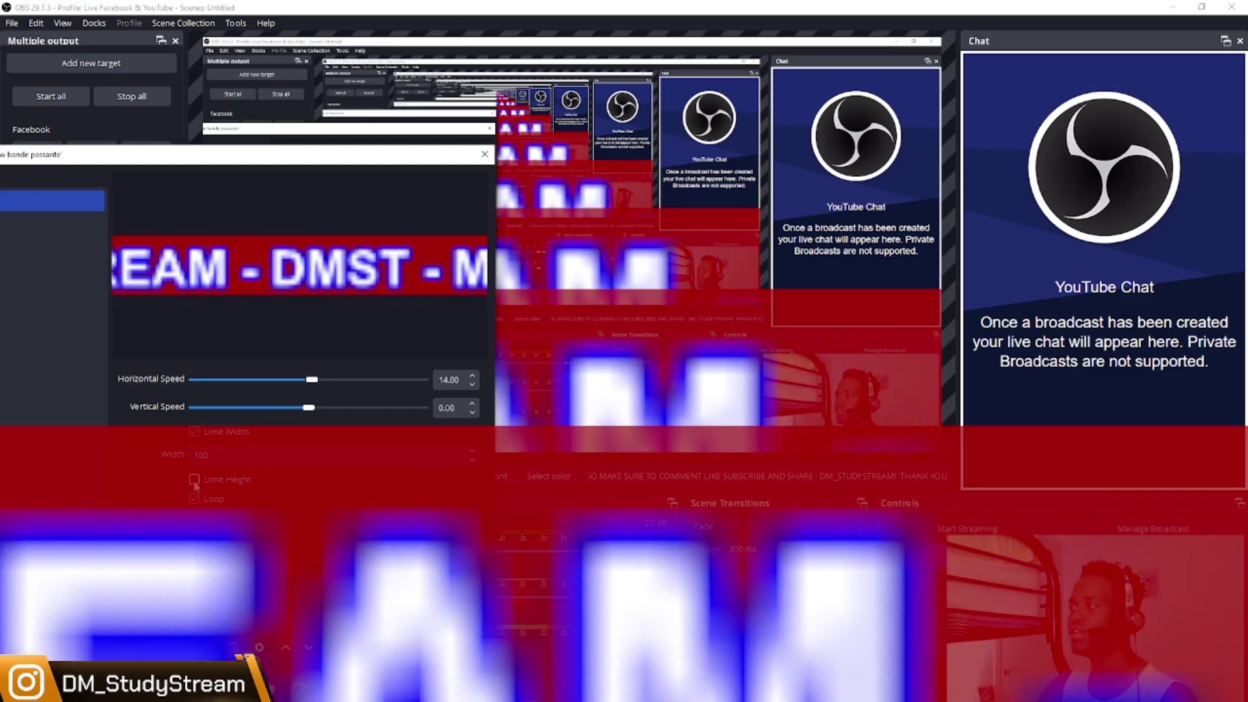
{"action": "left_click", "coordinate": [195, 481]}
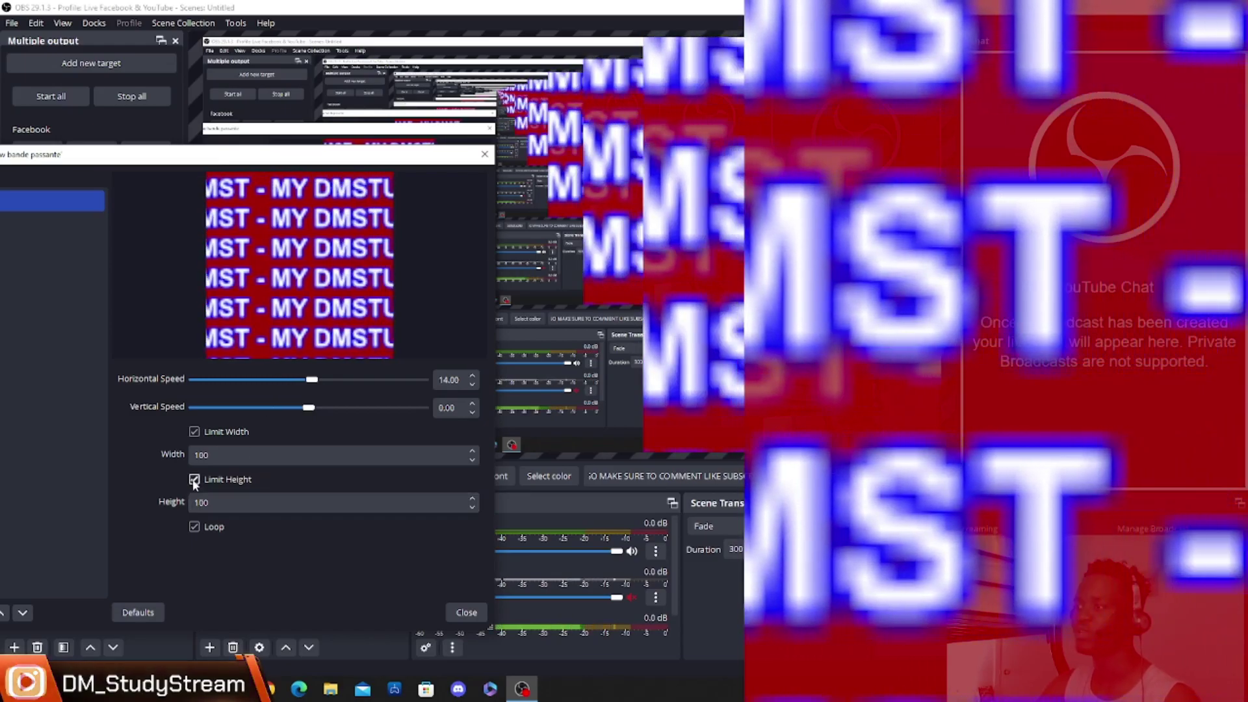
{"action": "left_click", "coordinate": [195, 480]}
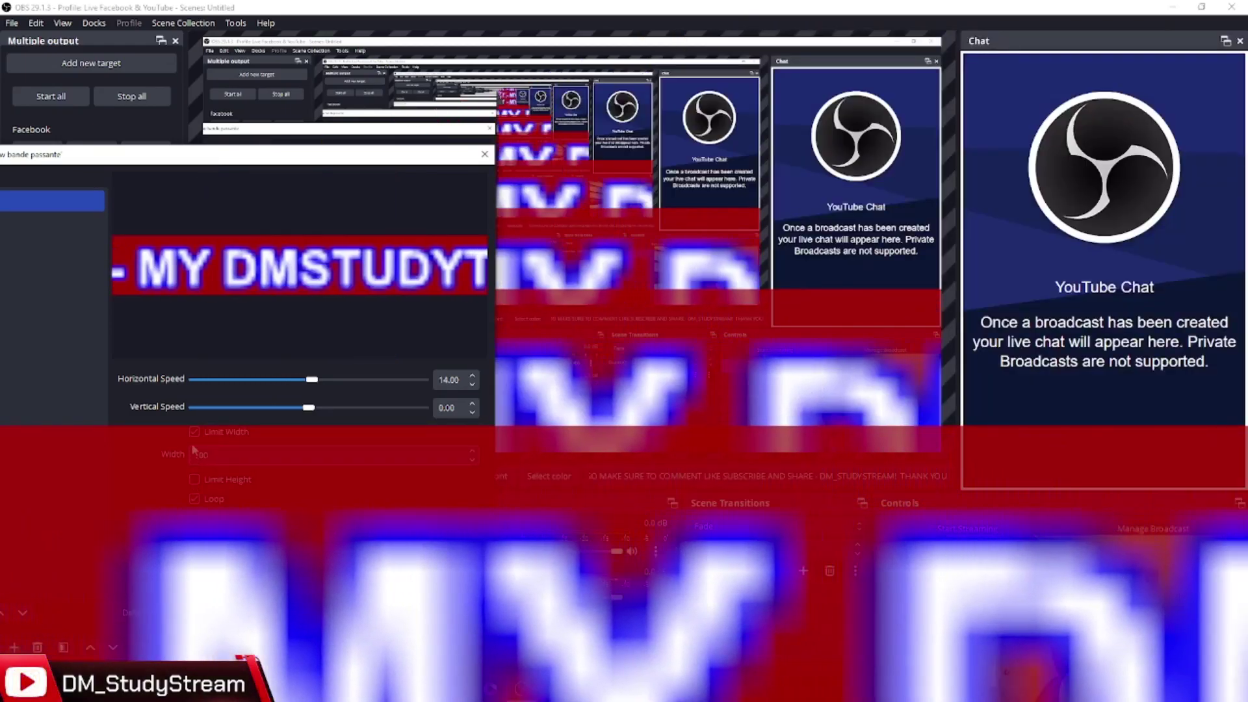
{"action": "left_click", "coordinate": [195, 434]}
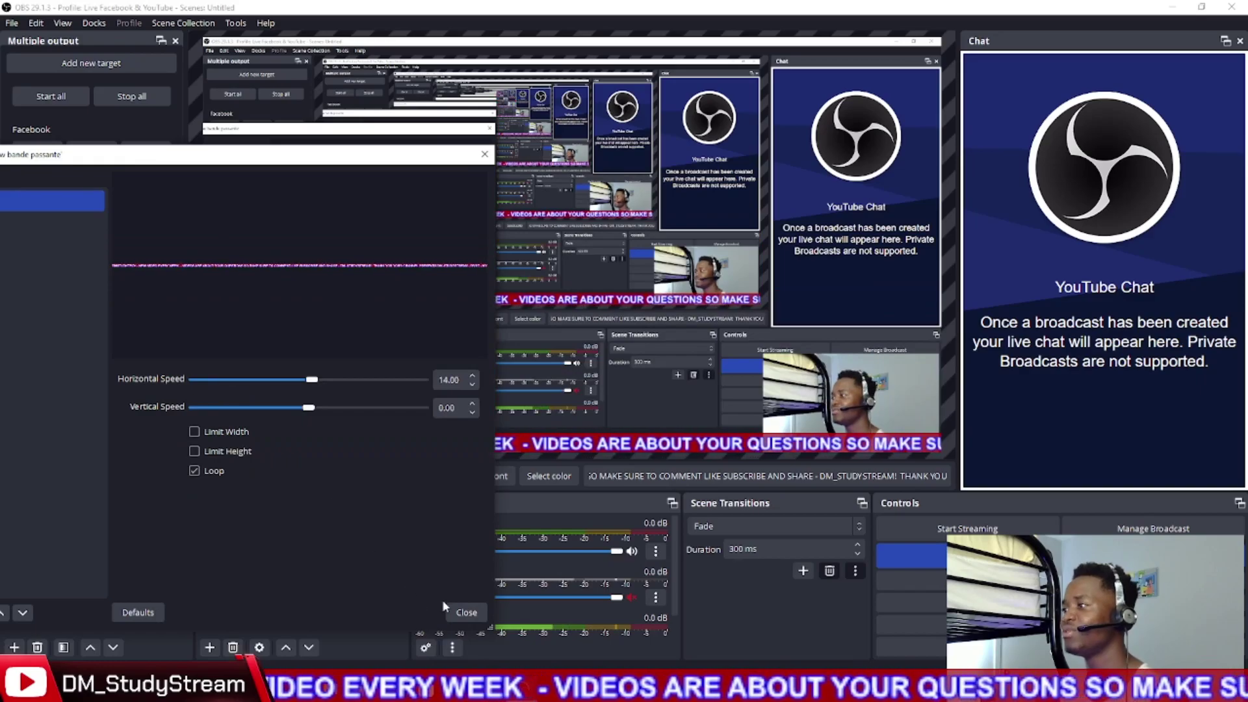
Close the filters window of the New bande passante source
{"action": "left_click_drag", "start_coordinate": [455, 154], "coordinate": [926, 133]}
{"action": "left_click", "coordinate": [952, 135]}
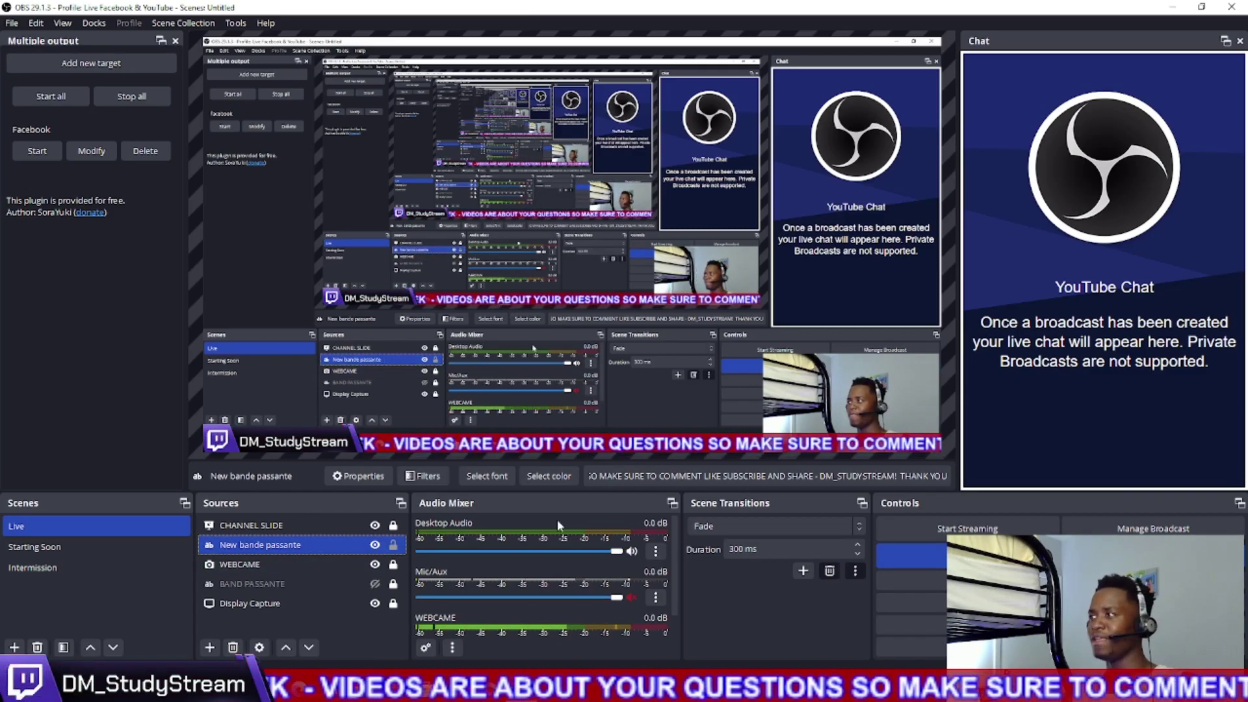
Switch from the Live scene to the Starting Soon scene
{"action": "left_click", "coordinate": [275, 604], "text": "ctrl"}
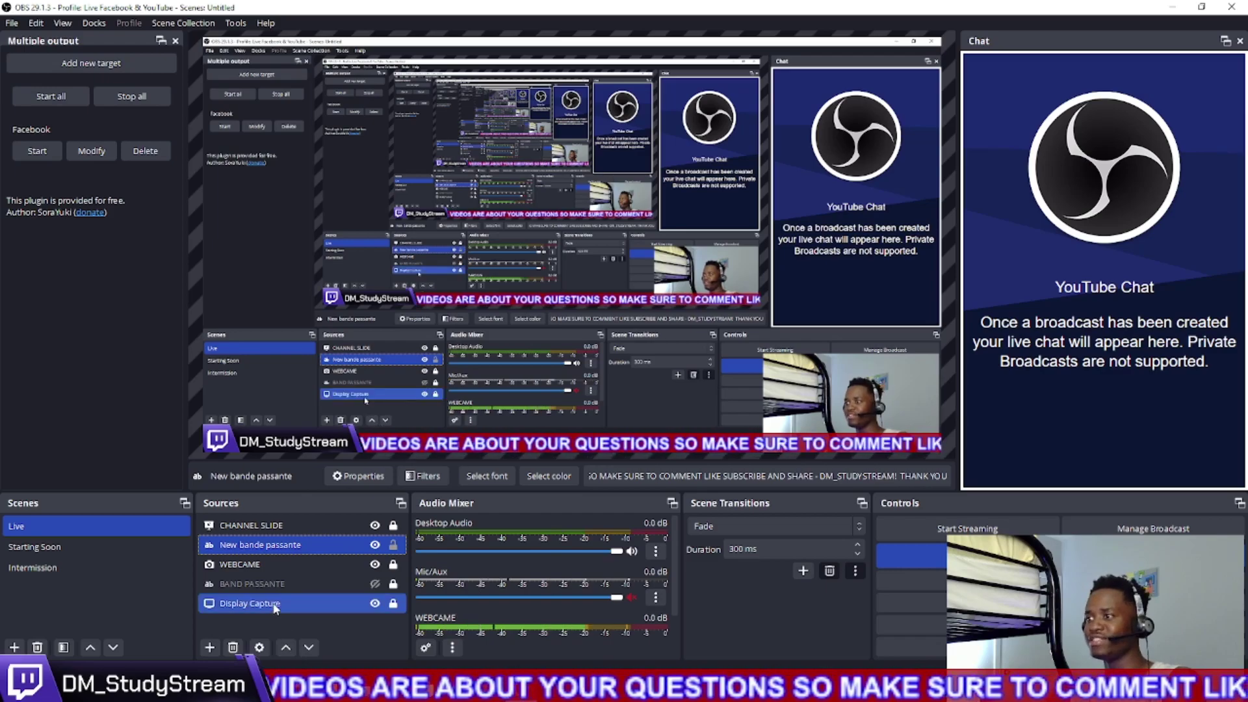
{"action": "left_click", "coordinate": [274, 604], "text": "ctrl"}
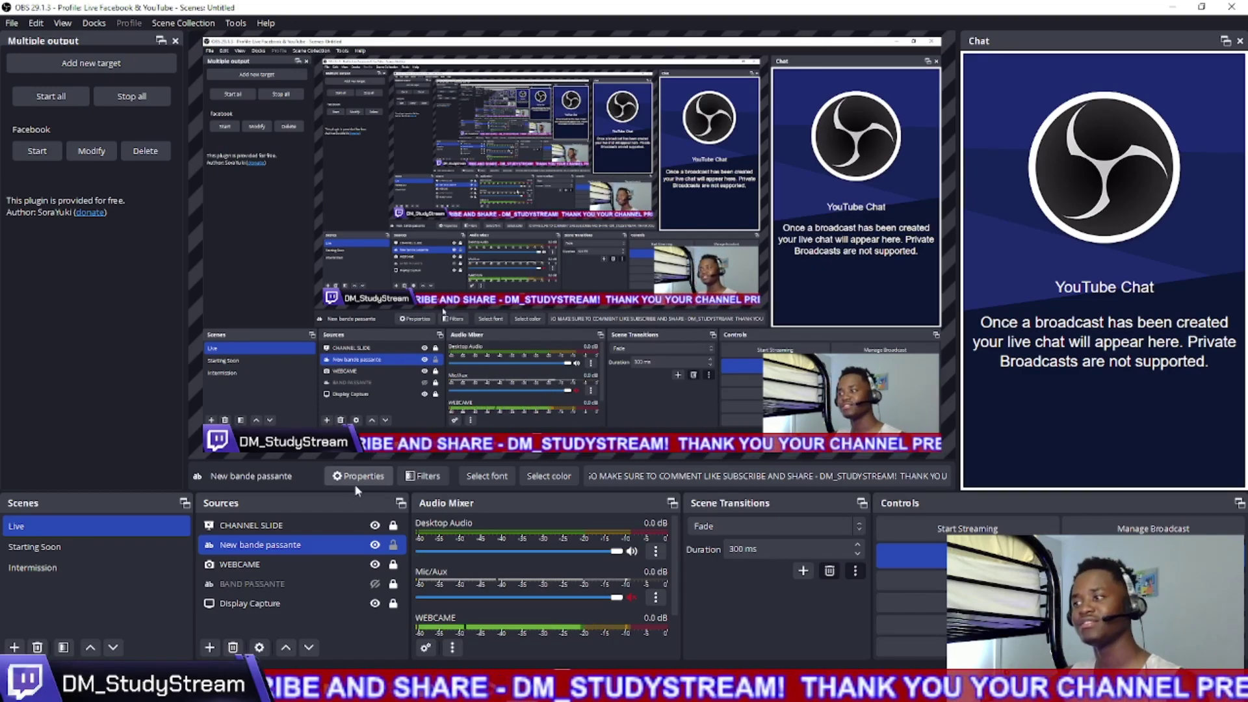
{"action": "left_click", "coordinate": [310, 525], "text": "ctrl"}
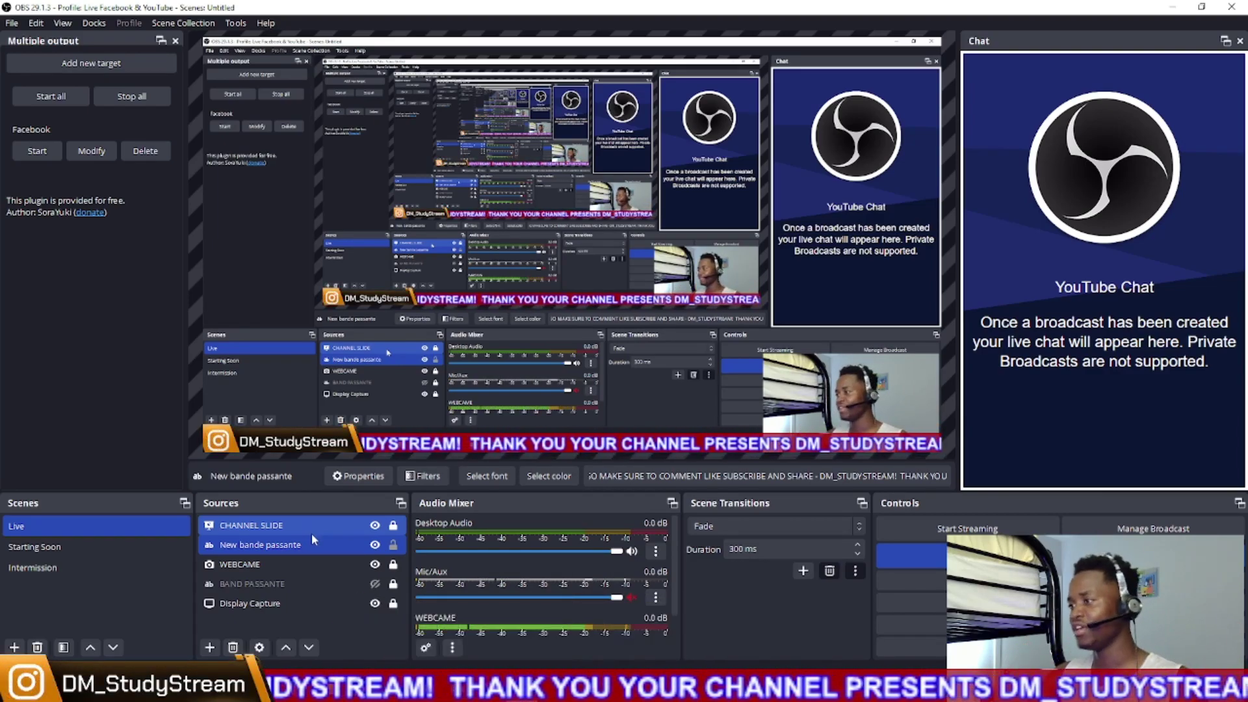
{"action": "left_click", "coordinate": [140, 548]}
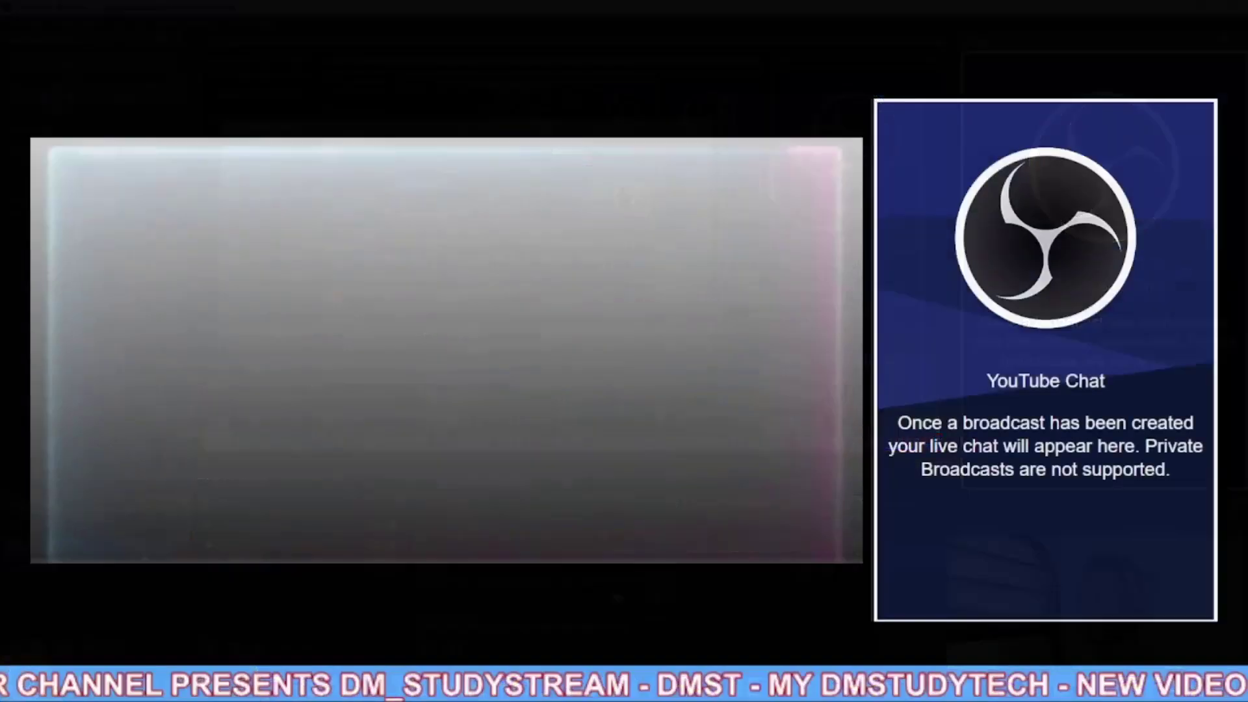